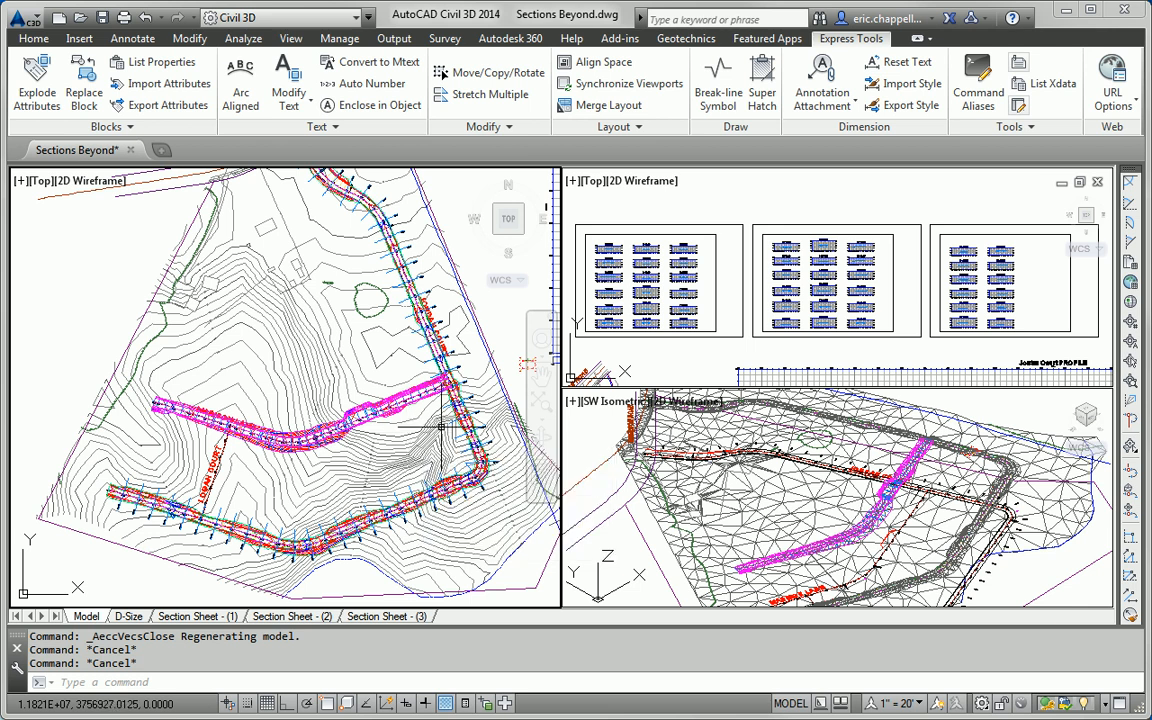
Open the Madison Lane corridor in the Section Editor, using the upper viewport, and go to station 2+00
scroll(390, 463, "up", 10)
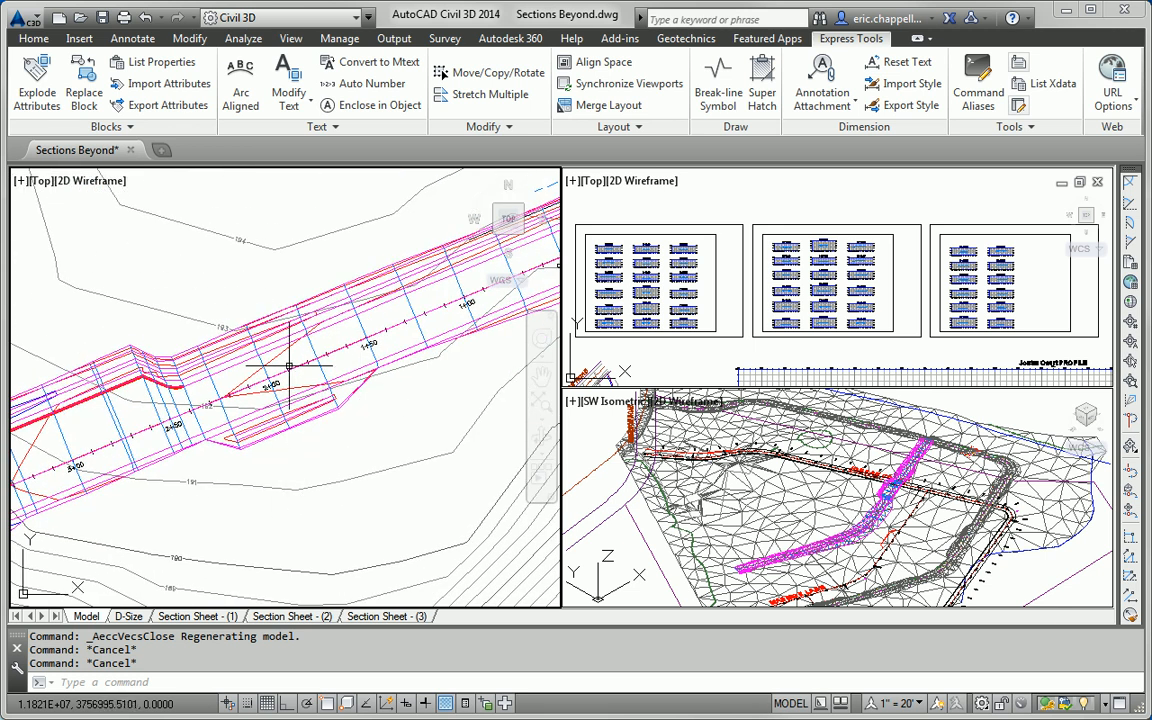
scroll(232, 355, "up", 2)
middle_click_drag(346, 390, 307, 387)
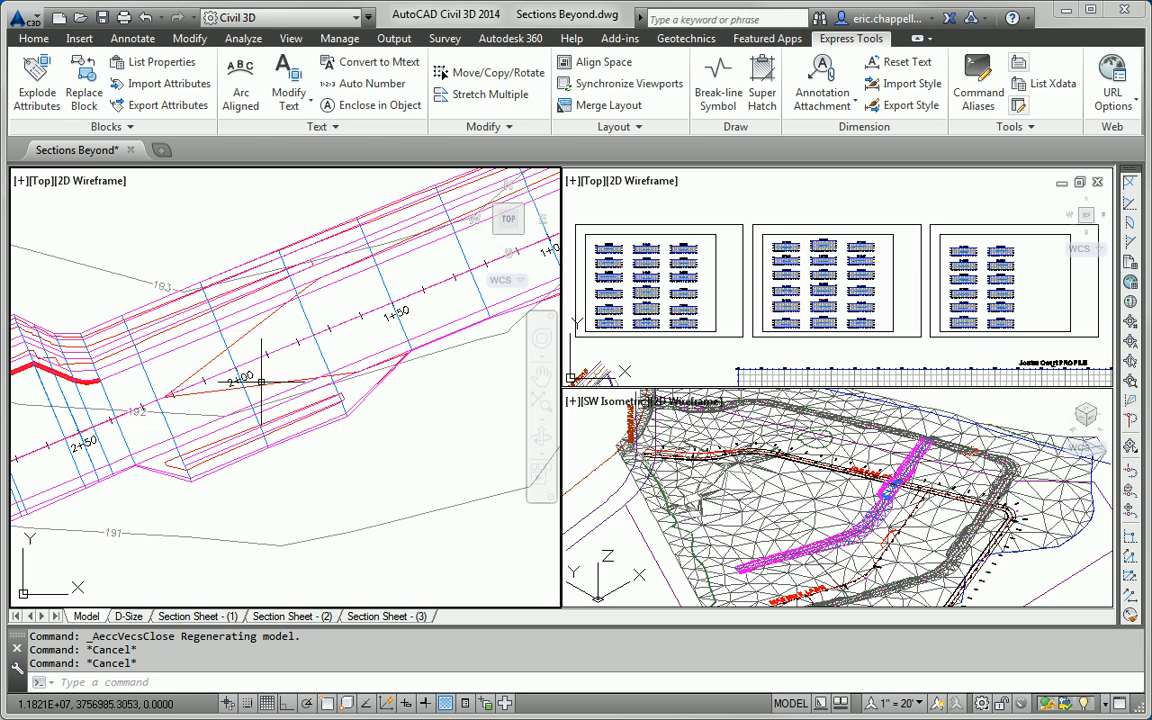
mouse_move(210, 440)
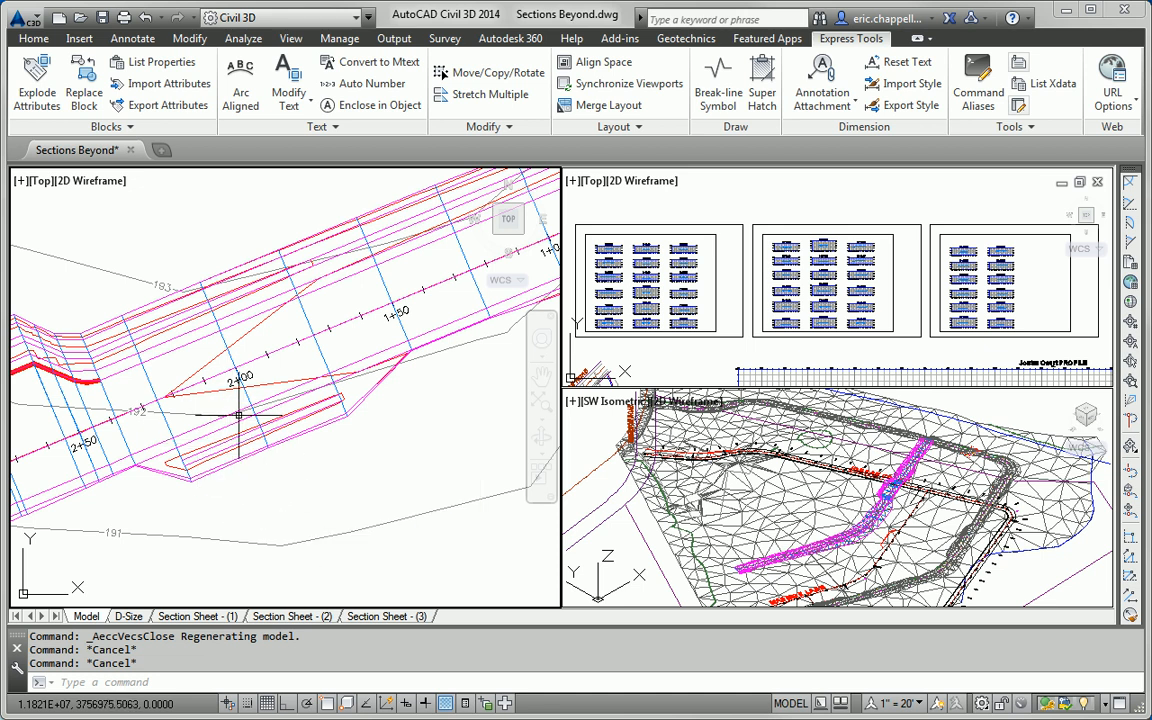
mouse_move(277, 377)
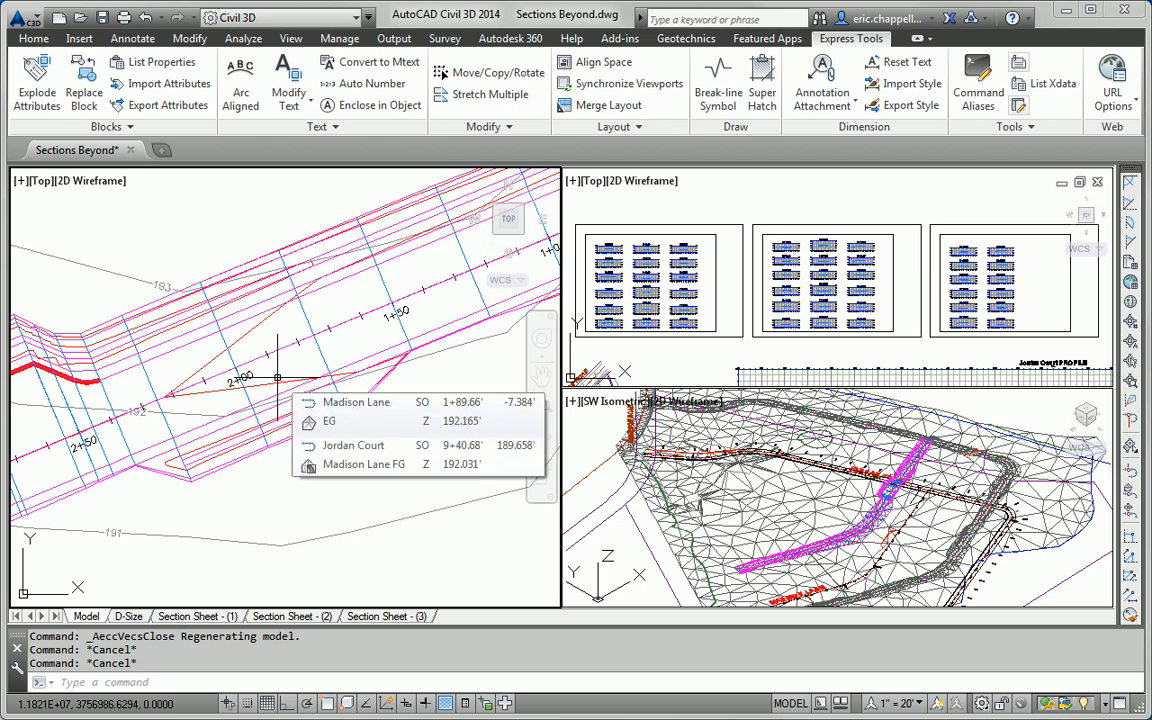
left_click(323, 355)
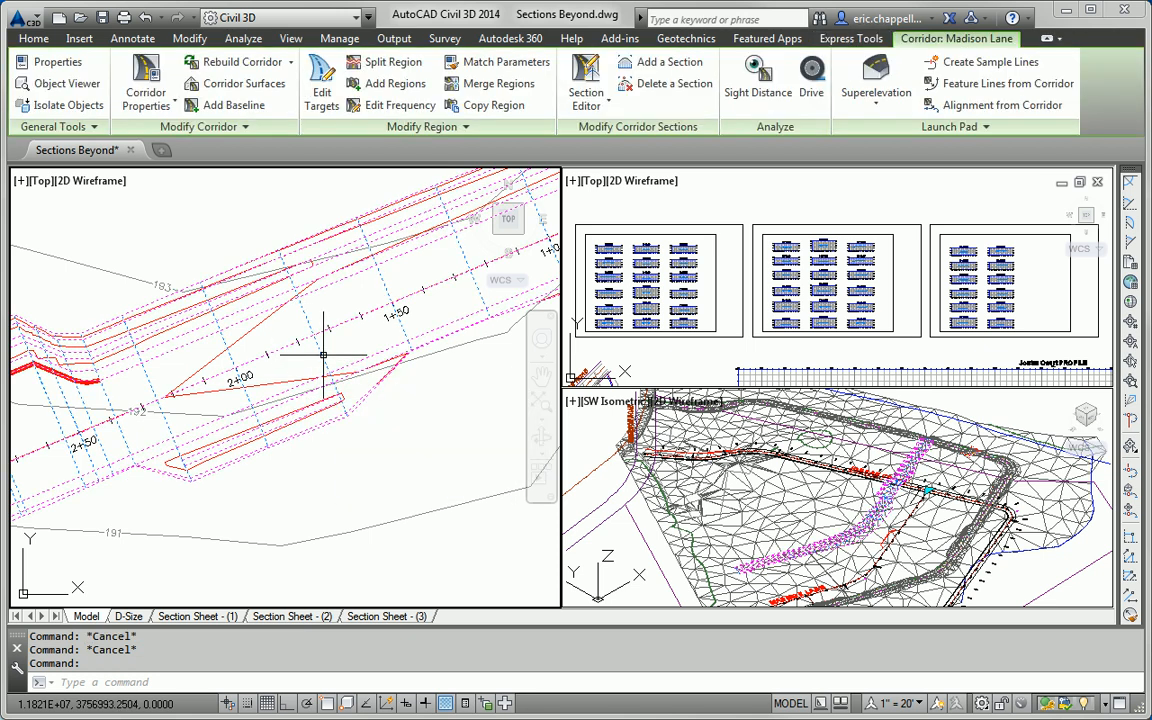
left_click(622, 195)
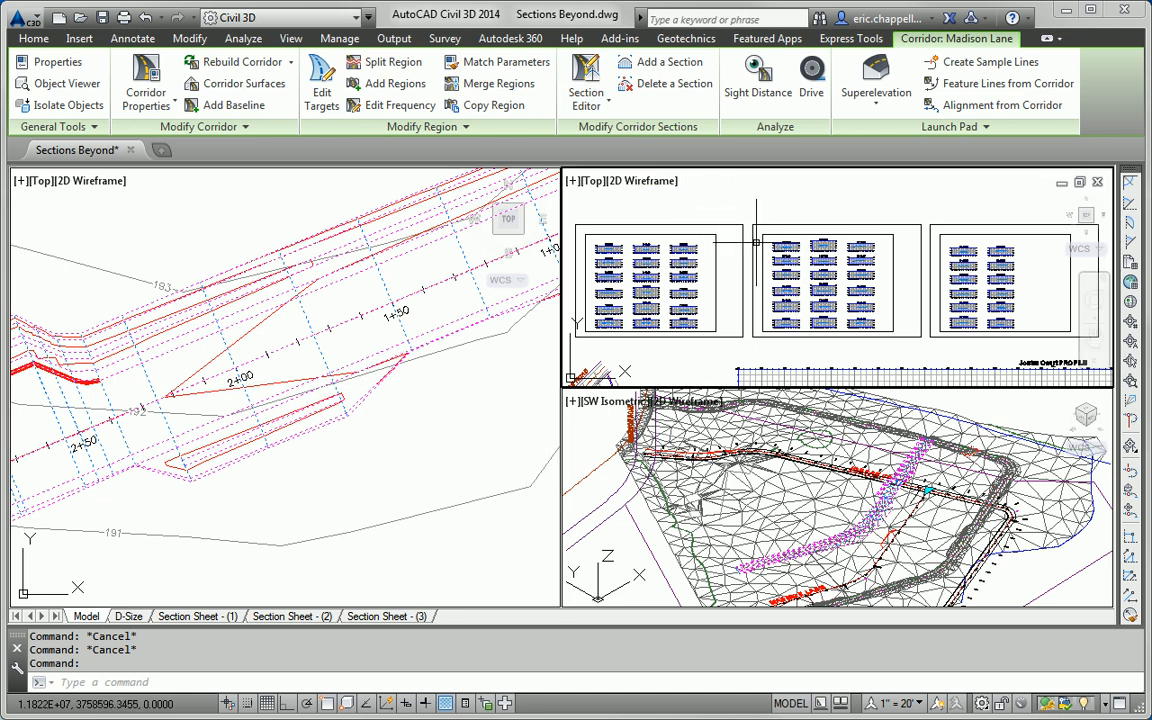
left_click(586, 70)
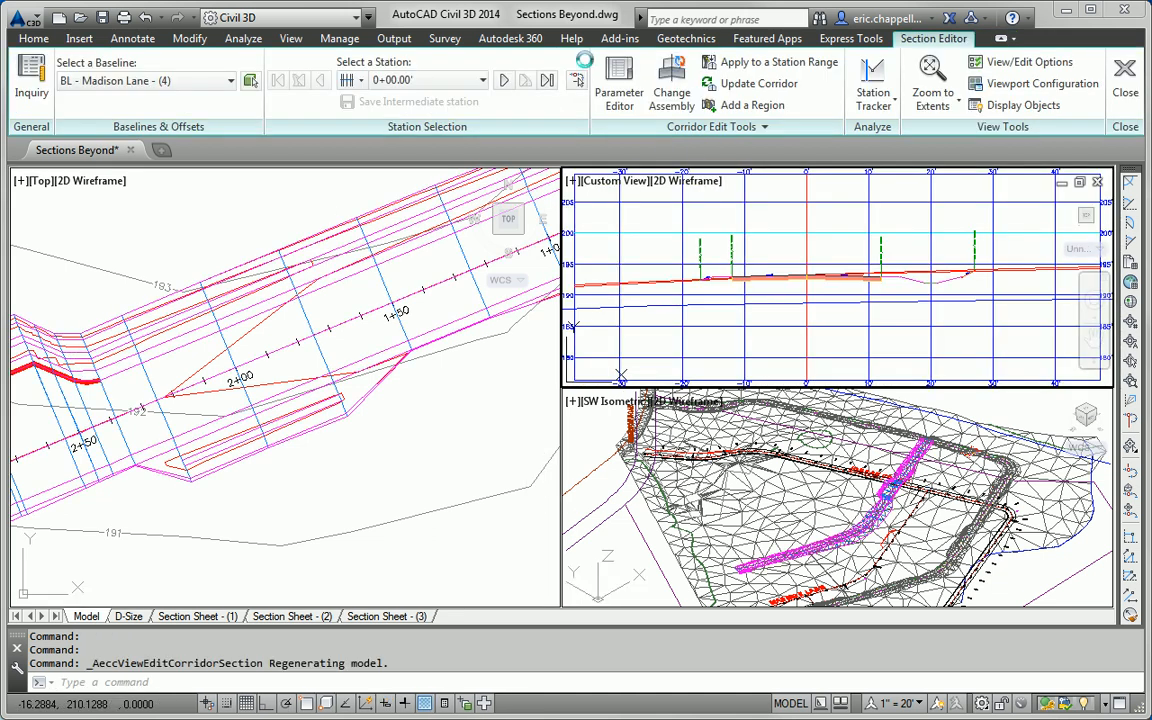
left_click(482, 82)
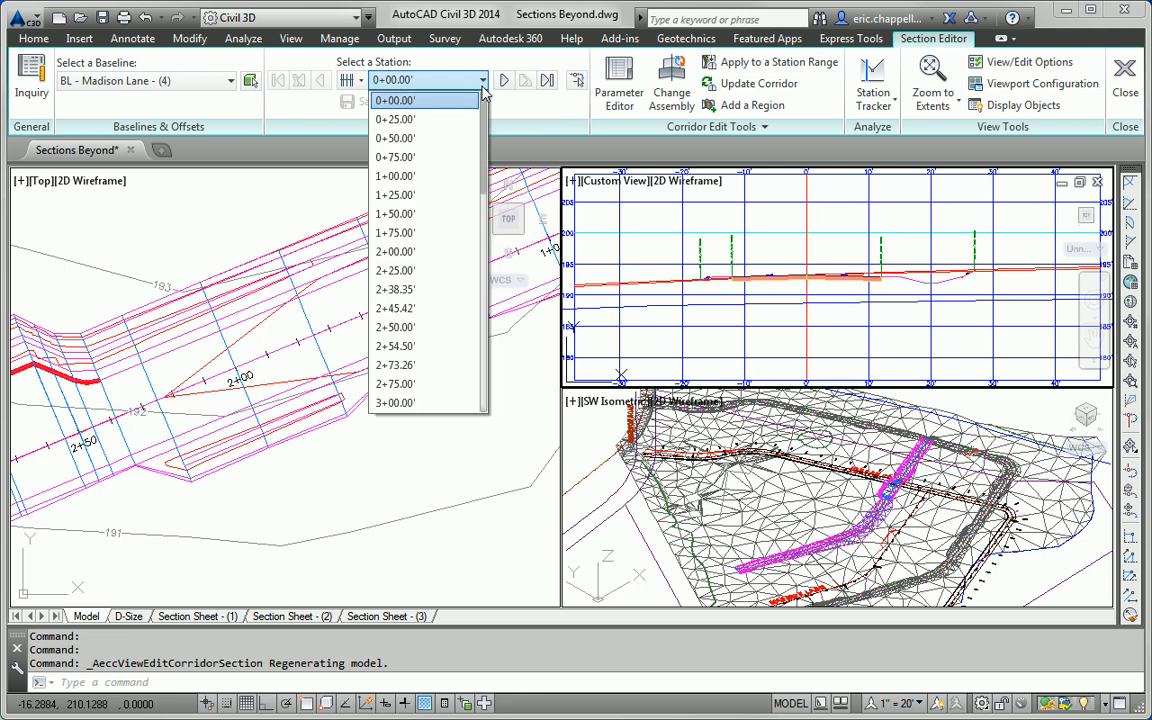
left_click(410, 251)
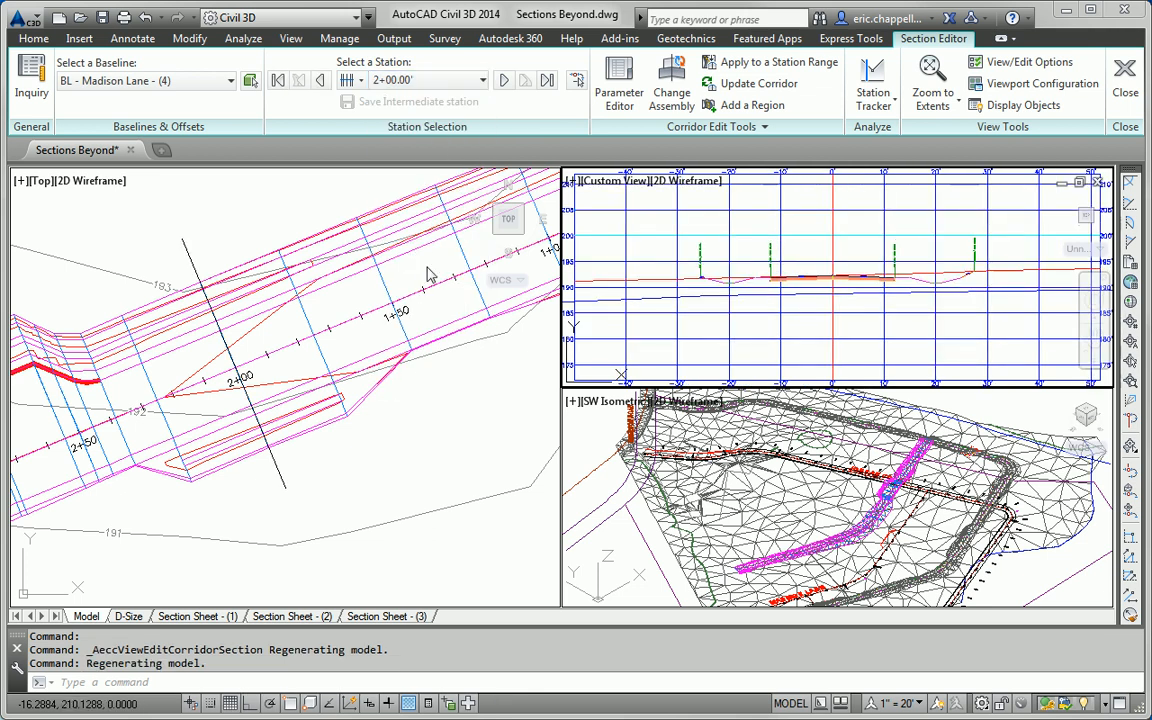
scroll(730, 310, "up", 2)
mouse_move(728, 327)
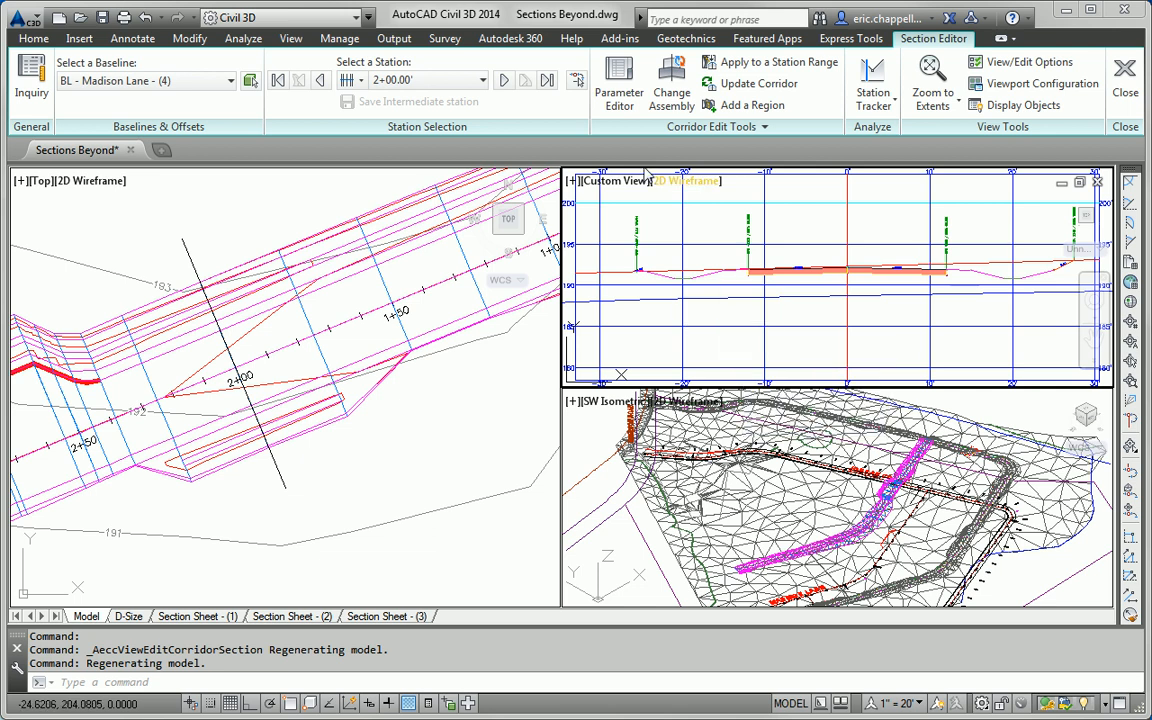
Override the Left Daylight subassembly's Backslope Width with 0 at station 2+00 in the corridor parameters
left_click(613, 98)
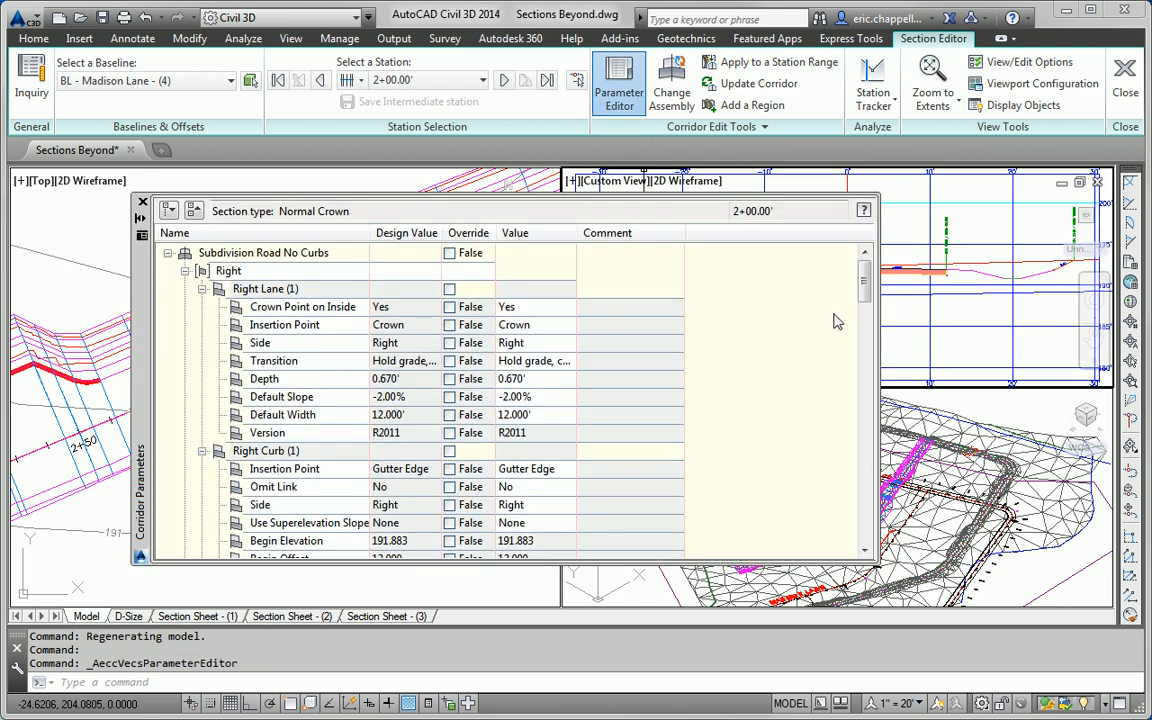
left_click_drag(866, 288, 845, 513)
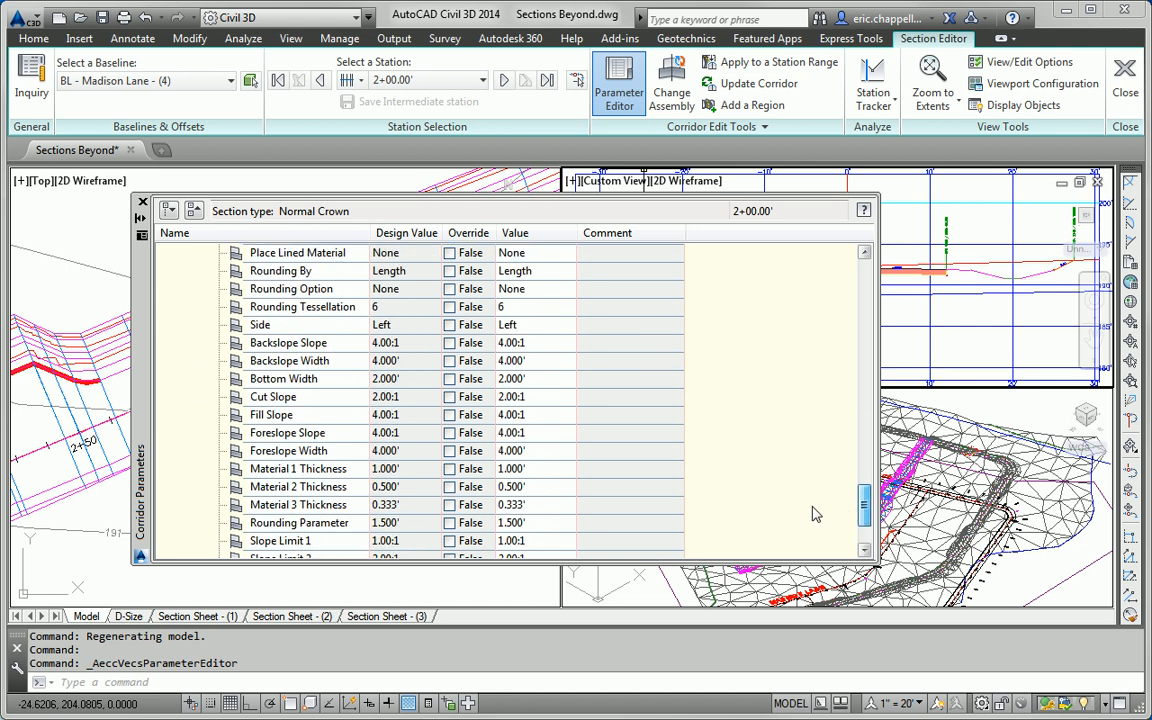
left_click(537, 363)
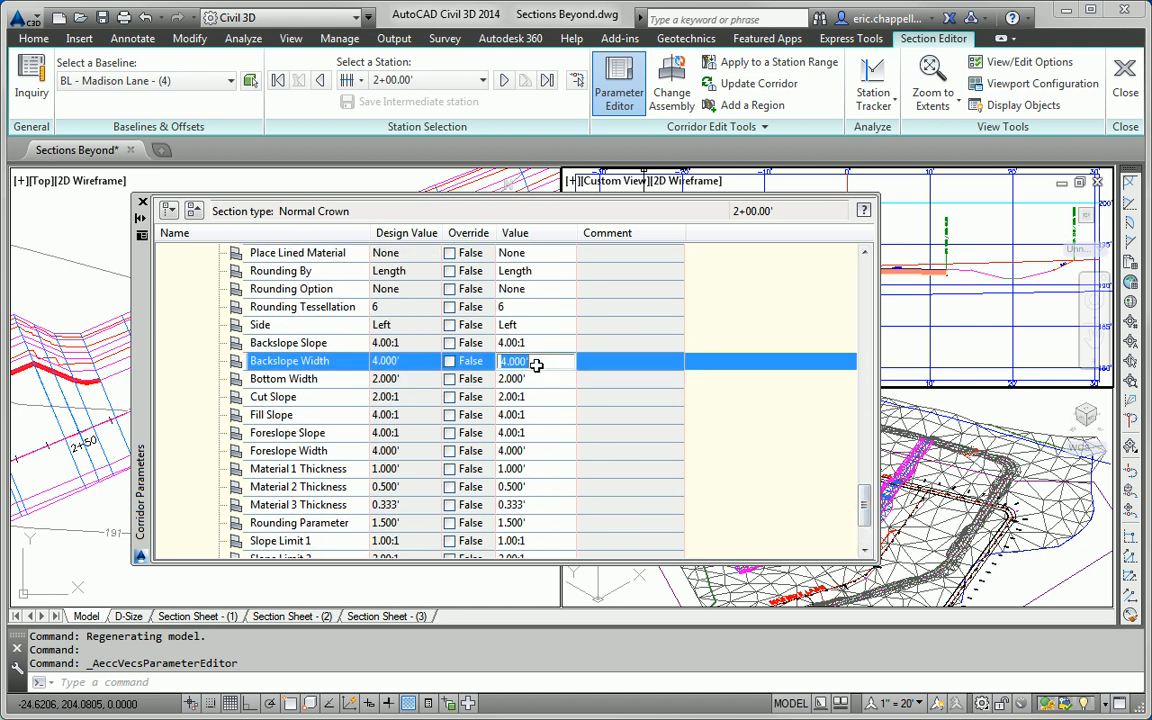
type("0")
Override the Left Daylight's Foreslope Width and Bottom Width with 0 at station 2+00
left_click(537, 452)
type("0")
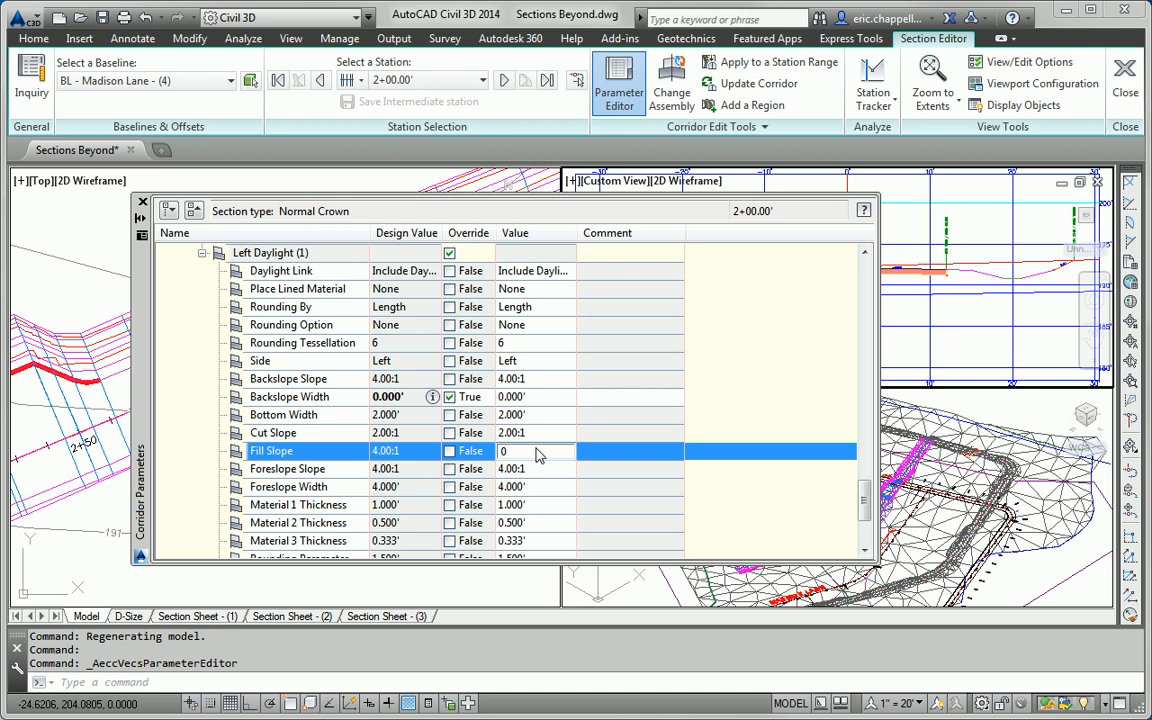
left_click(536, 467)
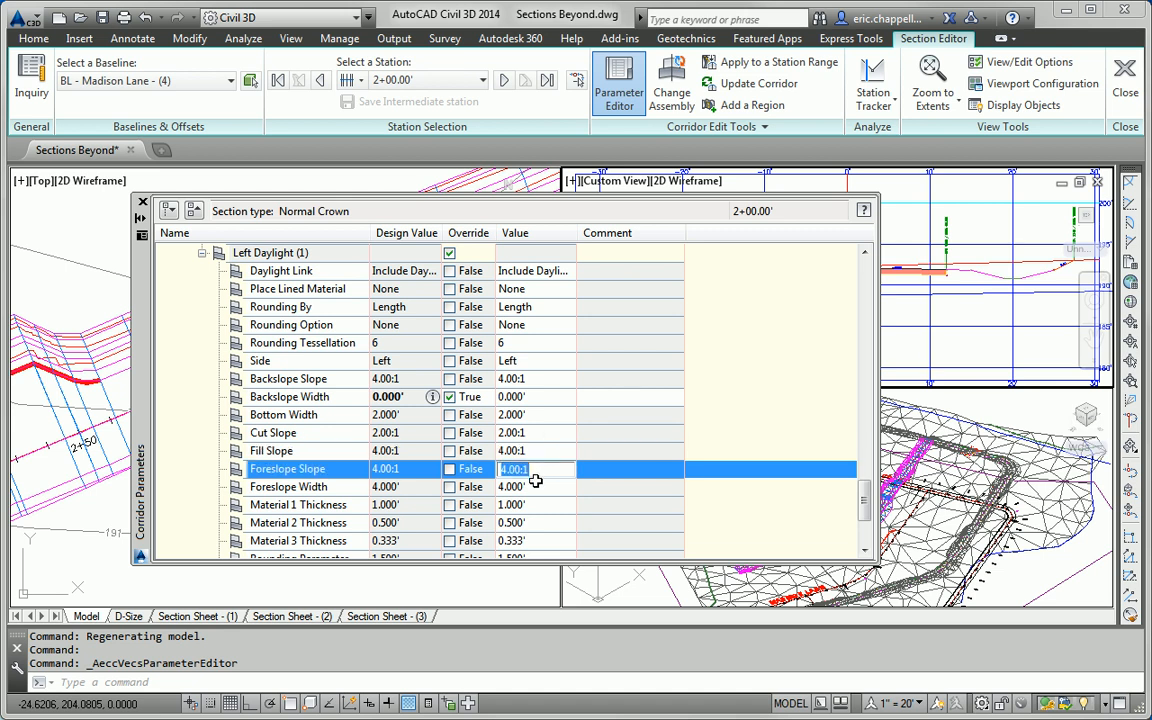
left_click(537, 485)
type("0")
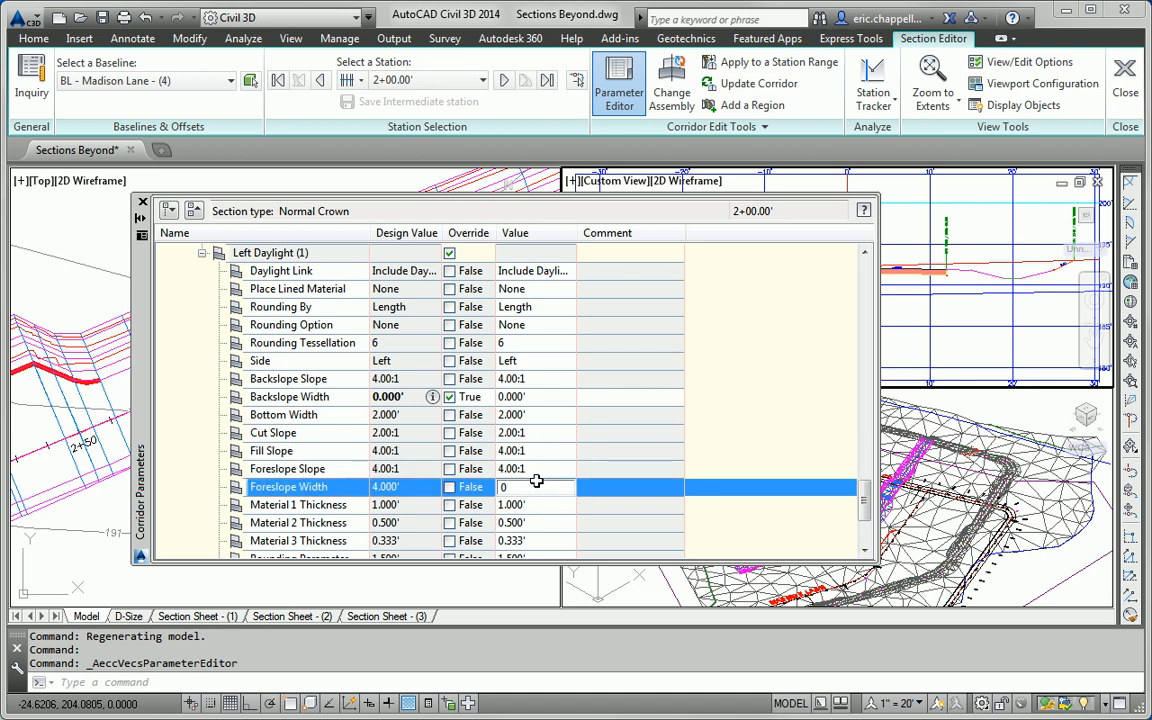
left_click(538, 413)
type("0")
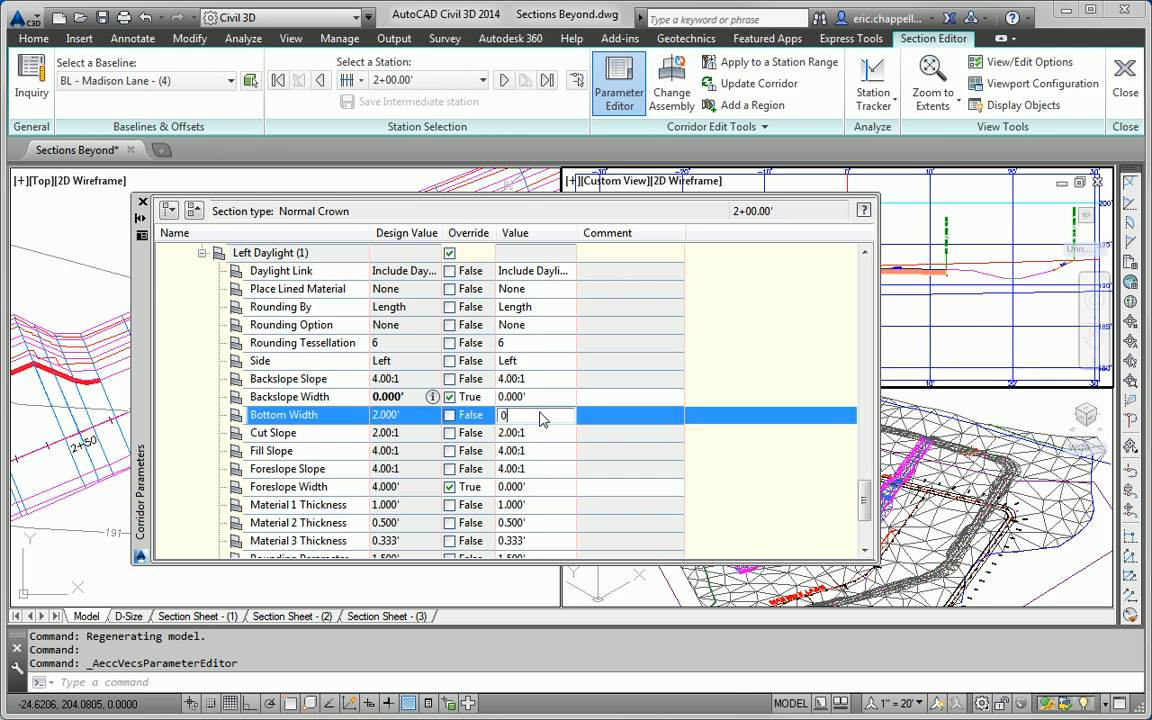
key("Return")
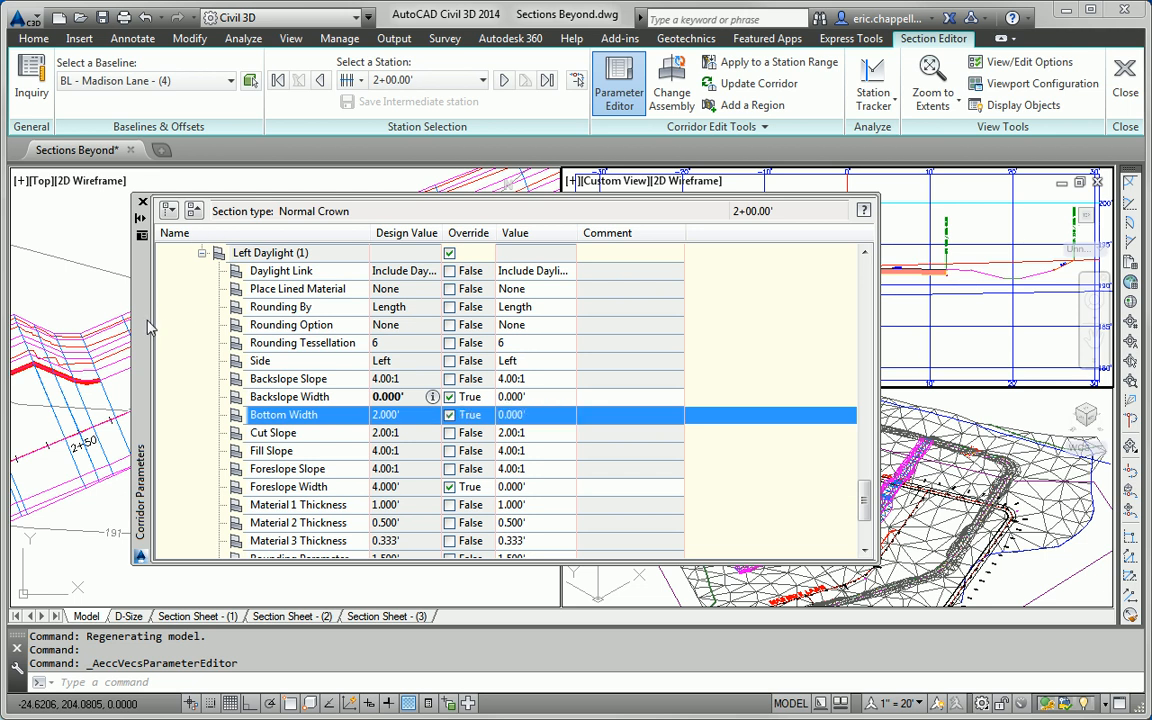
Close the corridor parameters and the Section Editor, and make the plan viewport active
left_click_drag(143, 307, 162, 344)
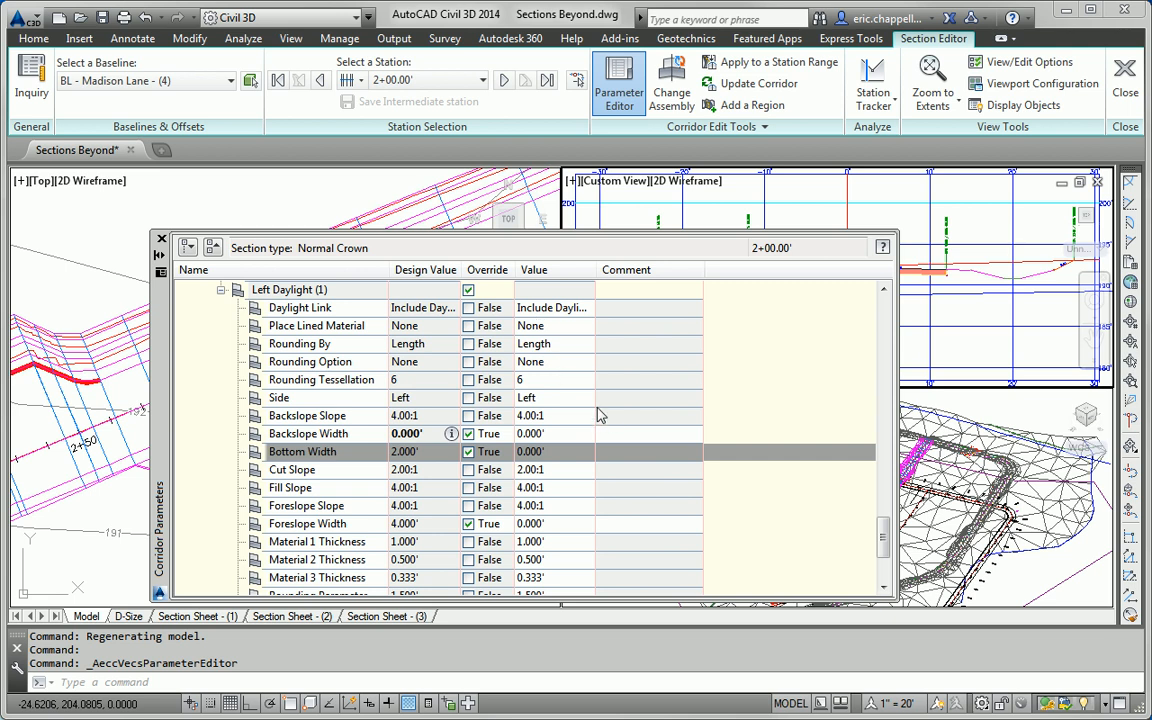
left_click(161, 241)
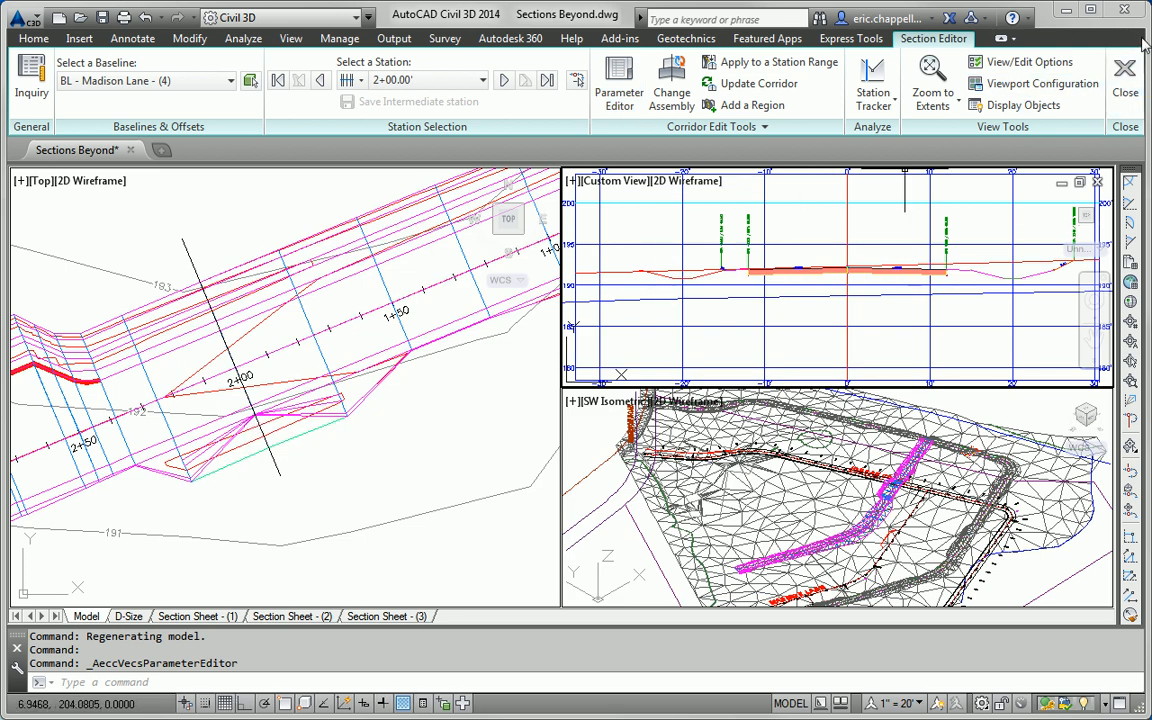
left_click(1127, 88)
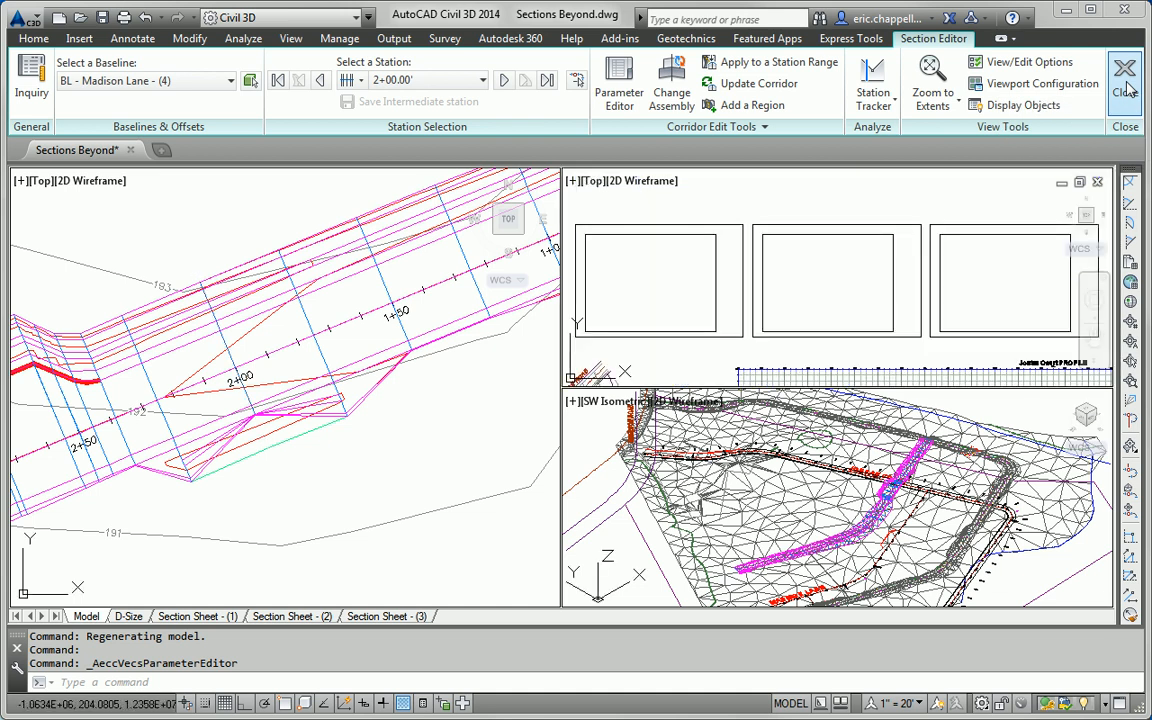
left_click(278, 425)
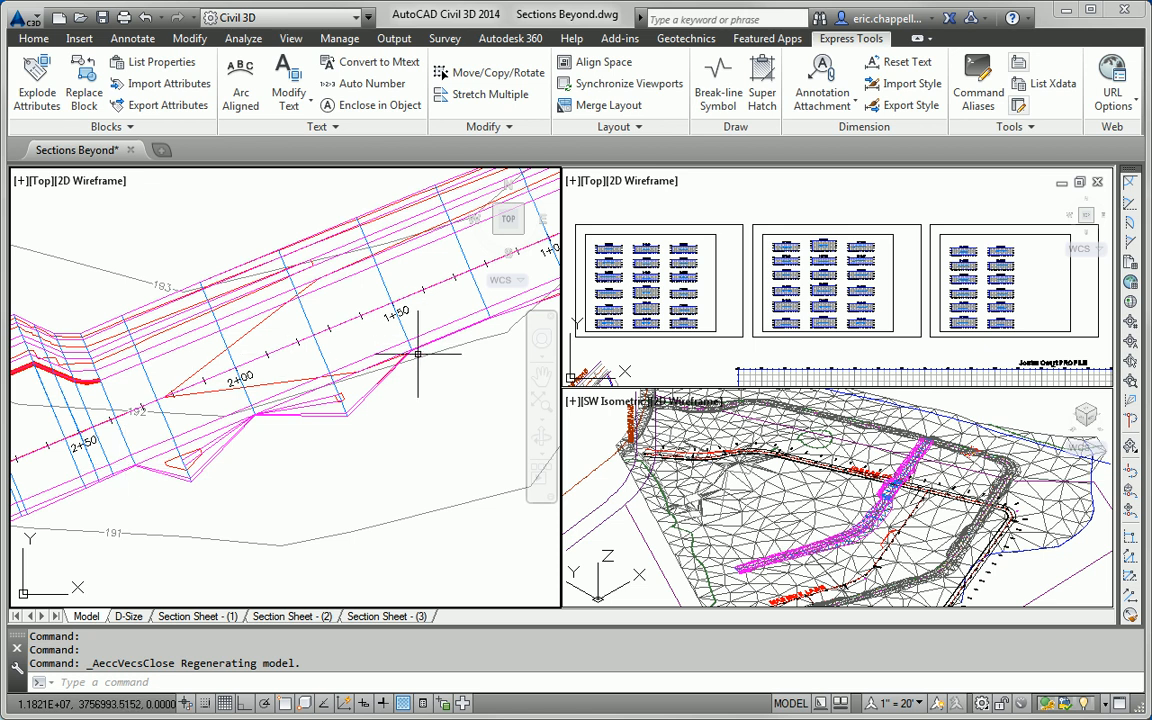
Reopen the Madison Lane corridor in the Section Editor at station 2+00 and display its parameters
left_click(228, 355)
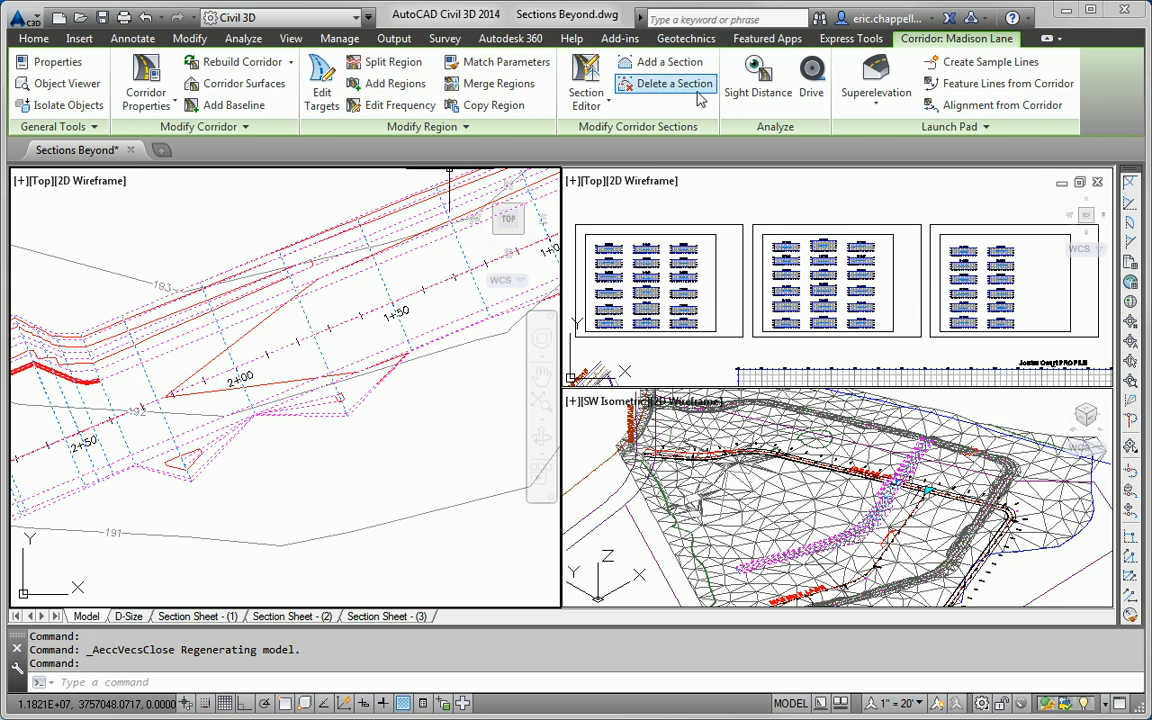
left_click(692, 186)
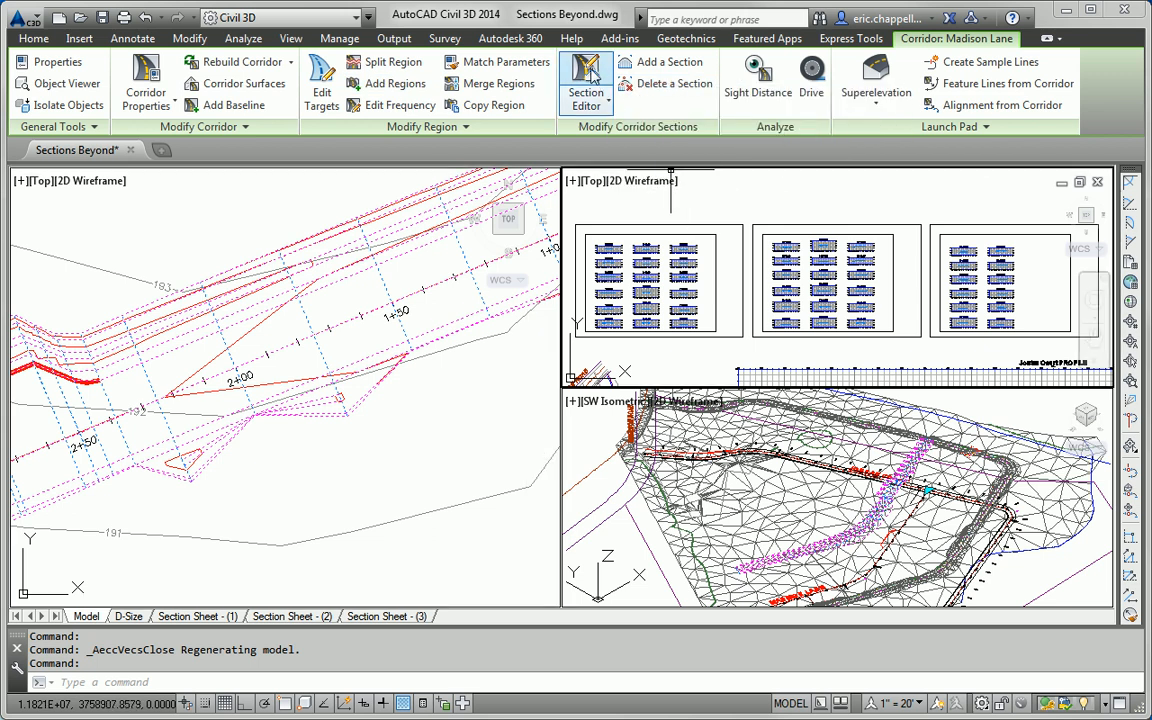
left_click(588, 78)
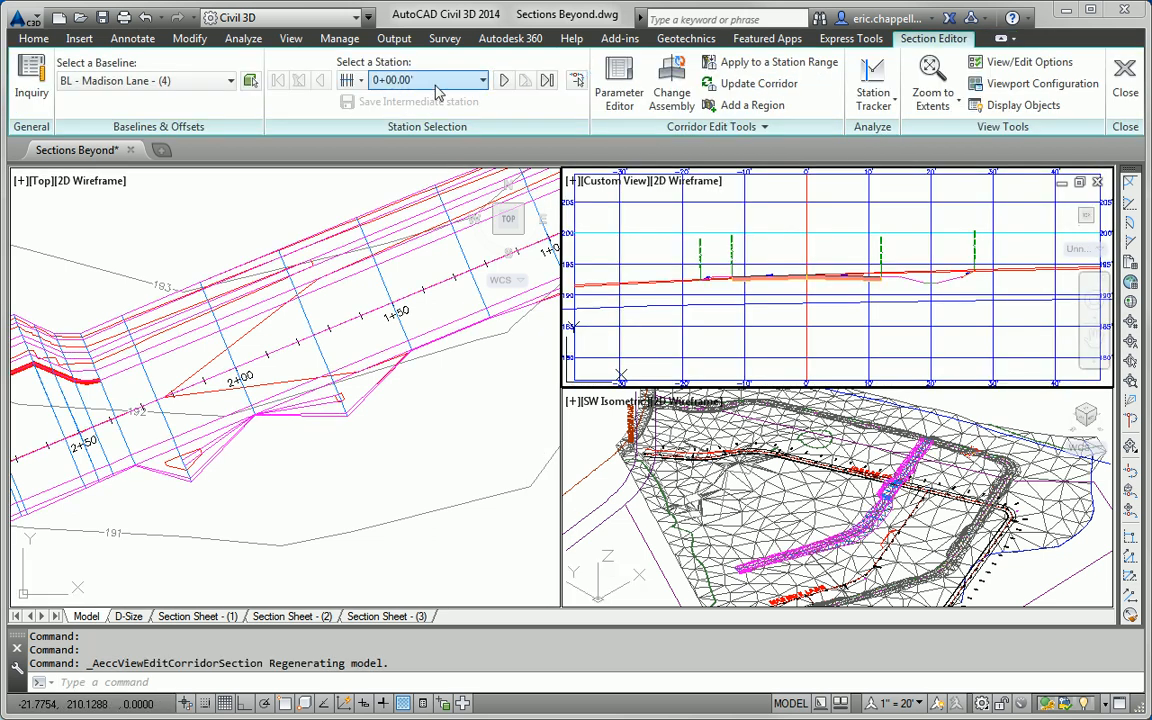
left_click(440, 85)
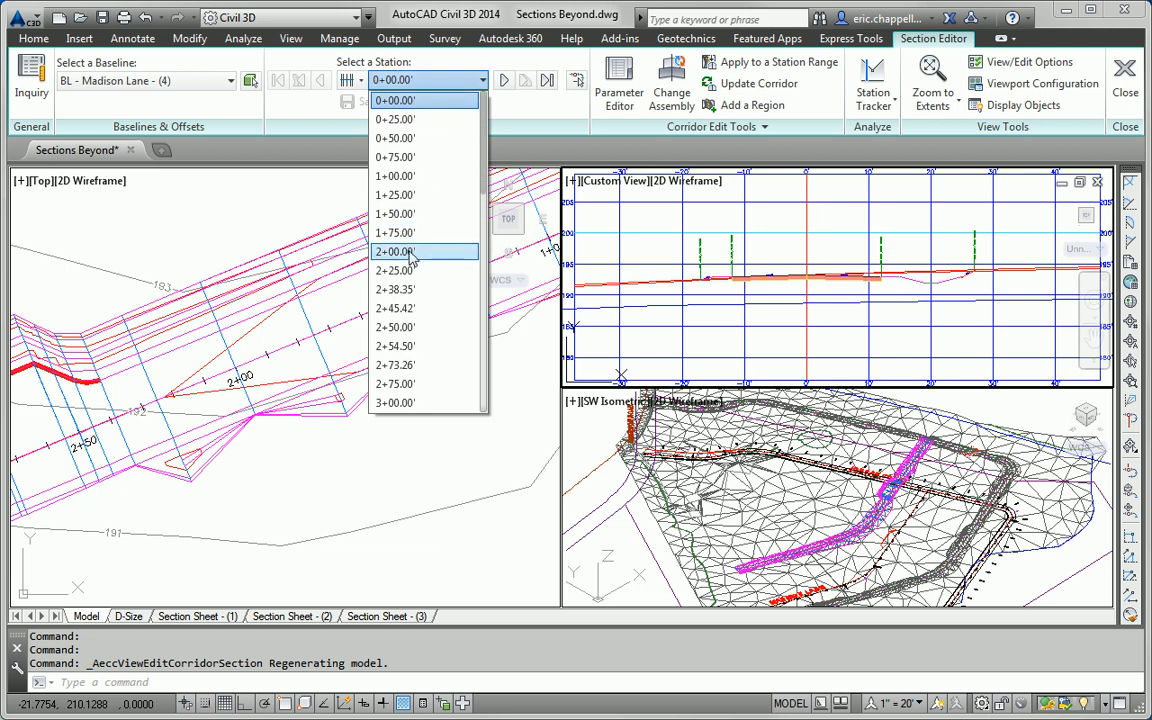
left_click(372, 243)
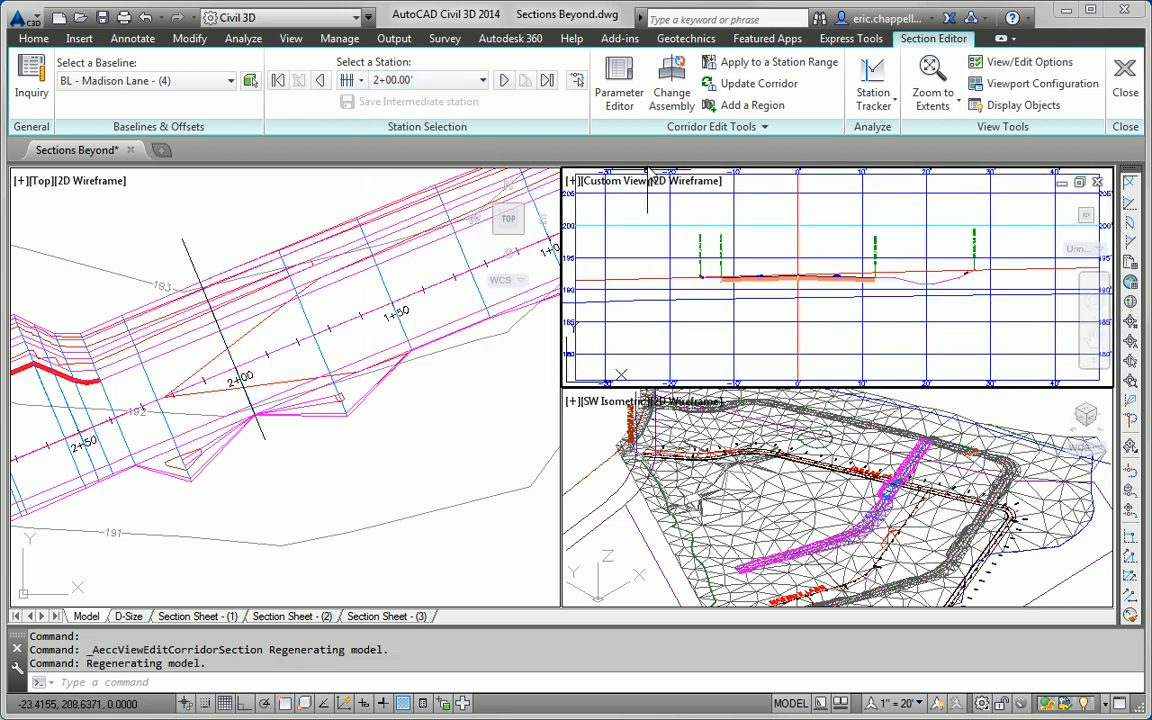
left_click(620, 100)
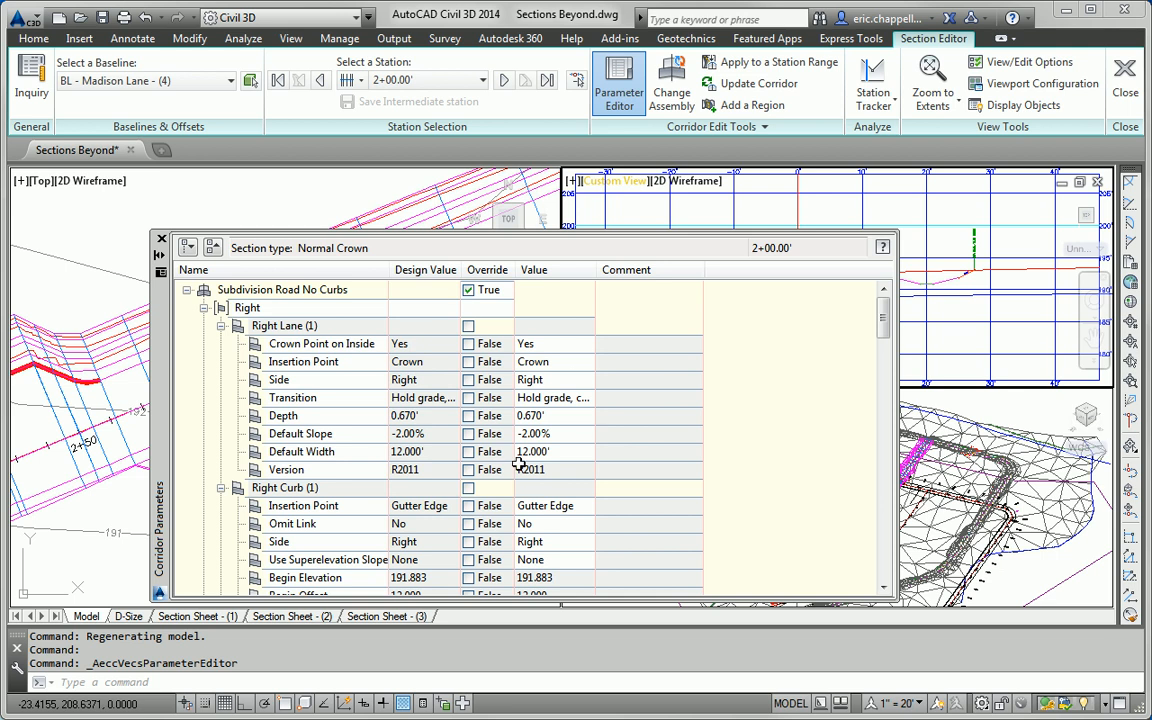
Apply the station 2+00 overrides to the station range 1+50 to 2+50, and close the Section Editor
left_click(752, 63)
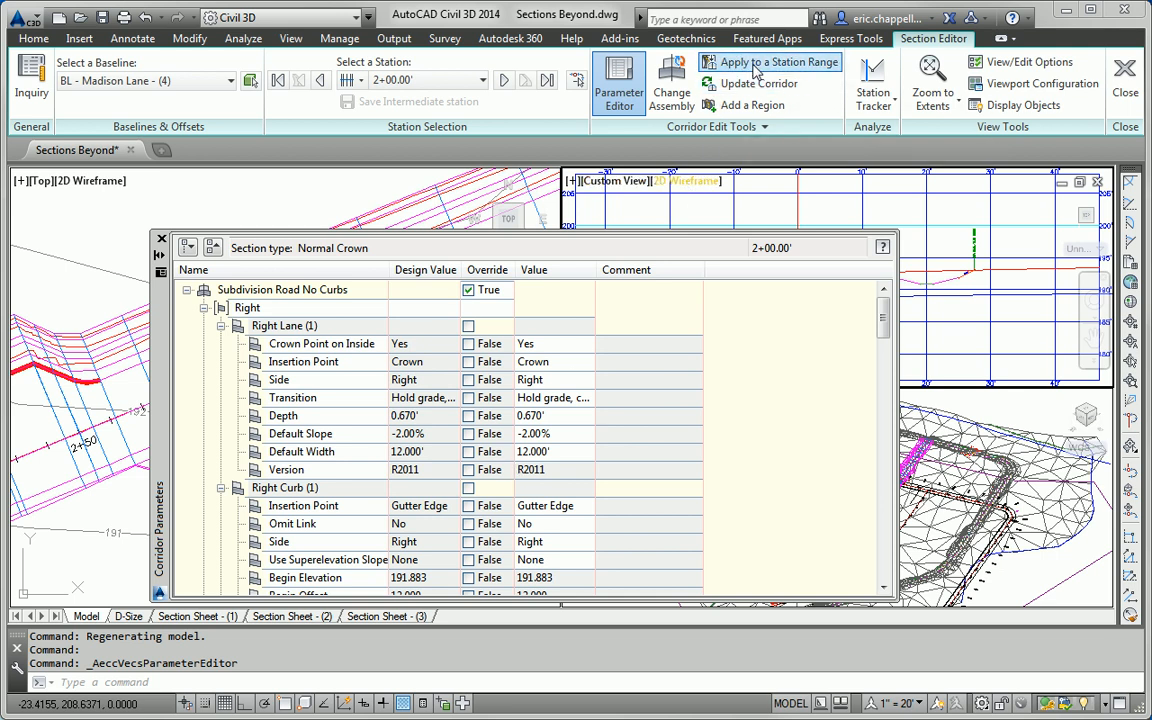
left_click_drag(490, 369, 405, 378)
type("1+")
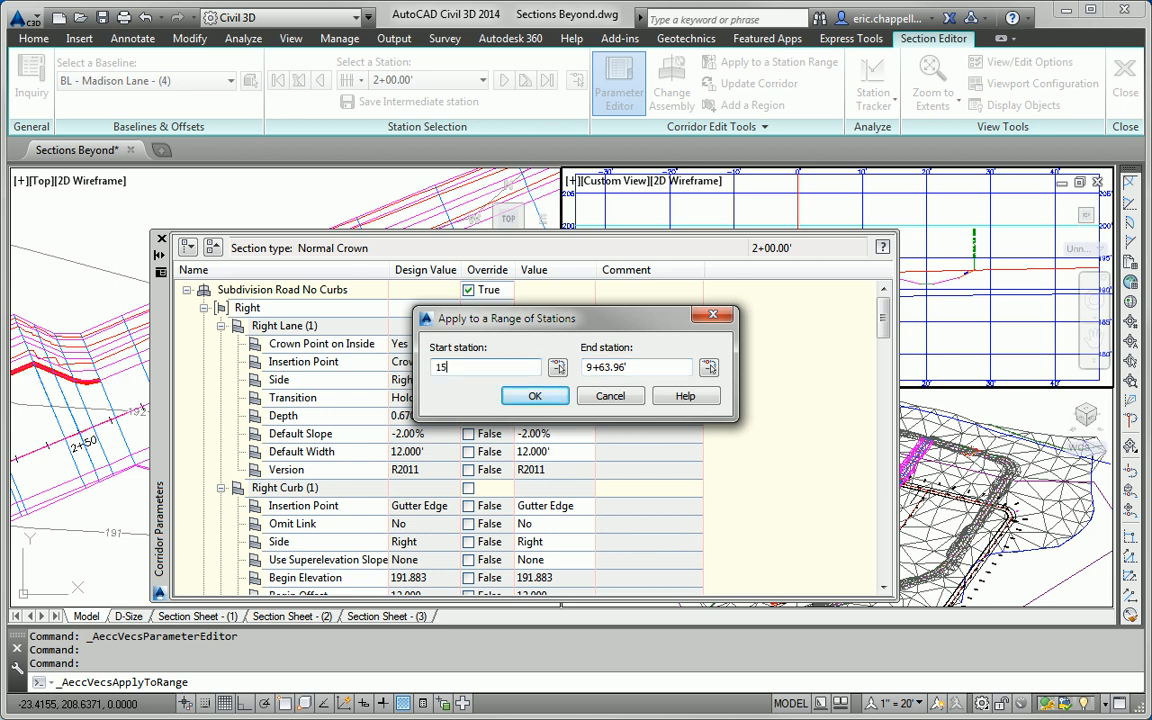
type("50")
key("Tab")
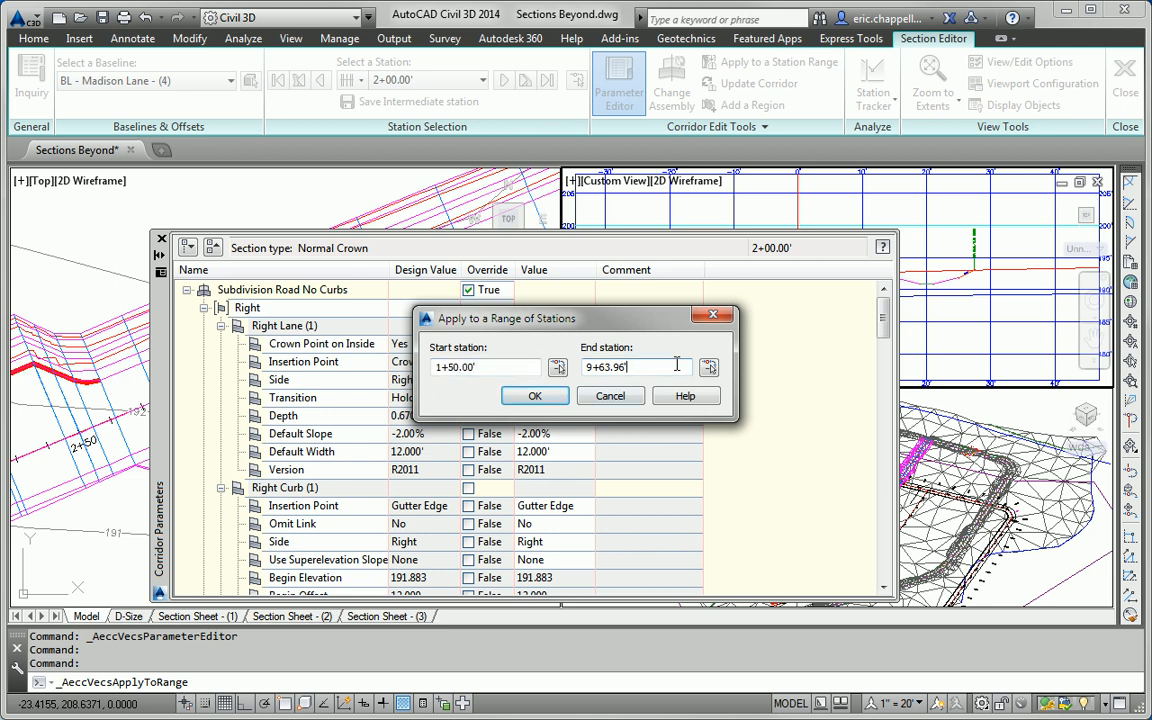
type("250")
left_click(535, 396)
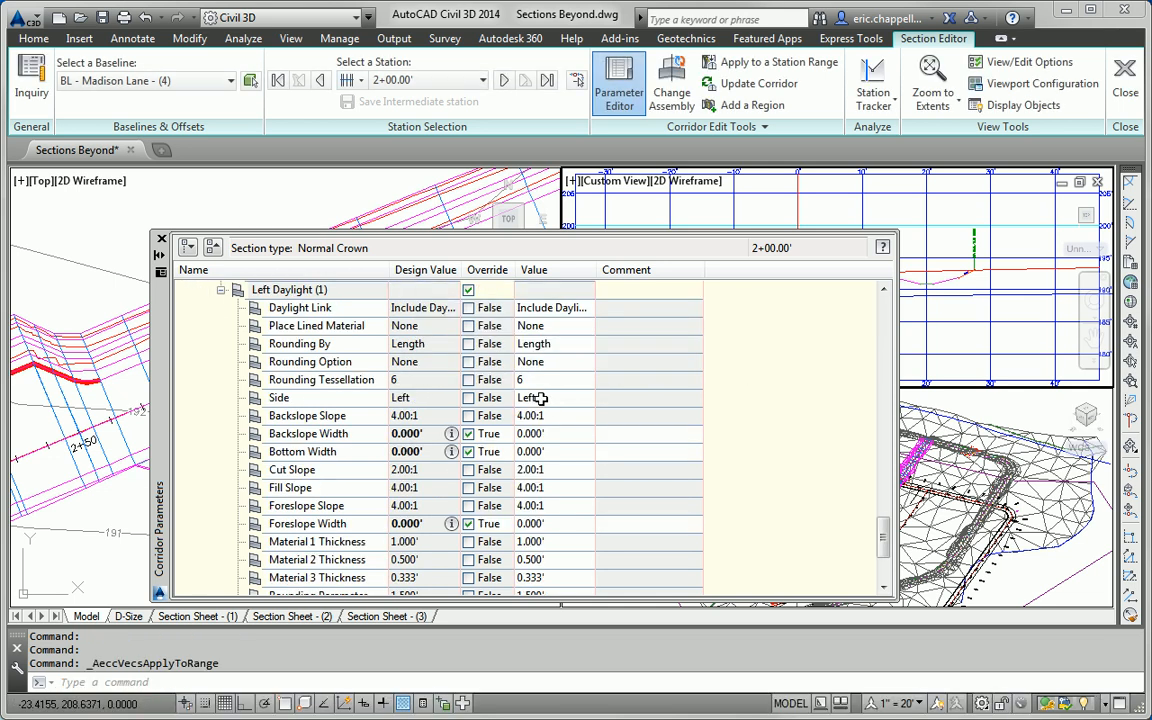
left_click(161, 241)
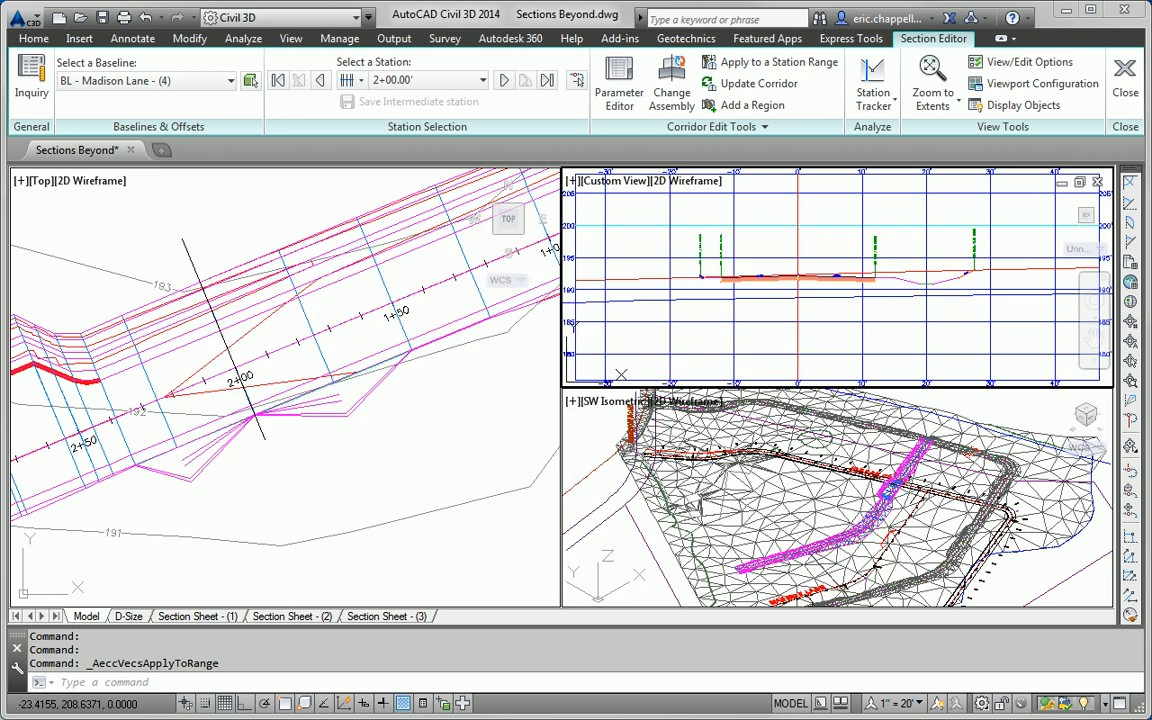
left_click(1126, 90)
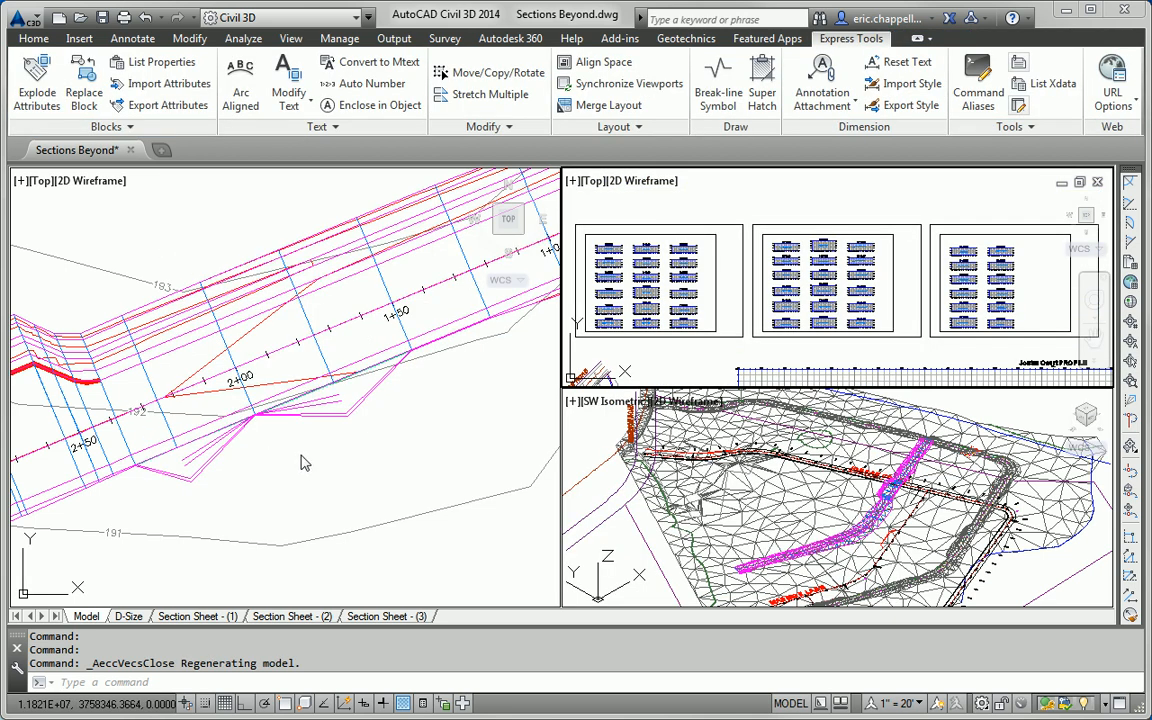
Rebuild the Madison Lane corridor to apply the section overrides, and clear the selection
left_click(296, 319)
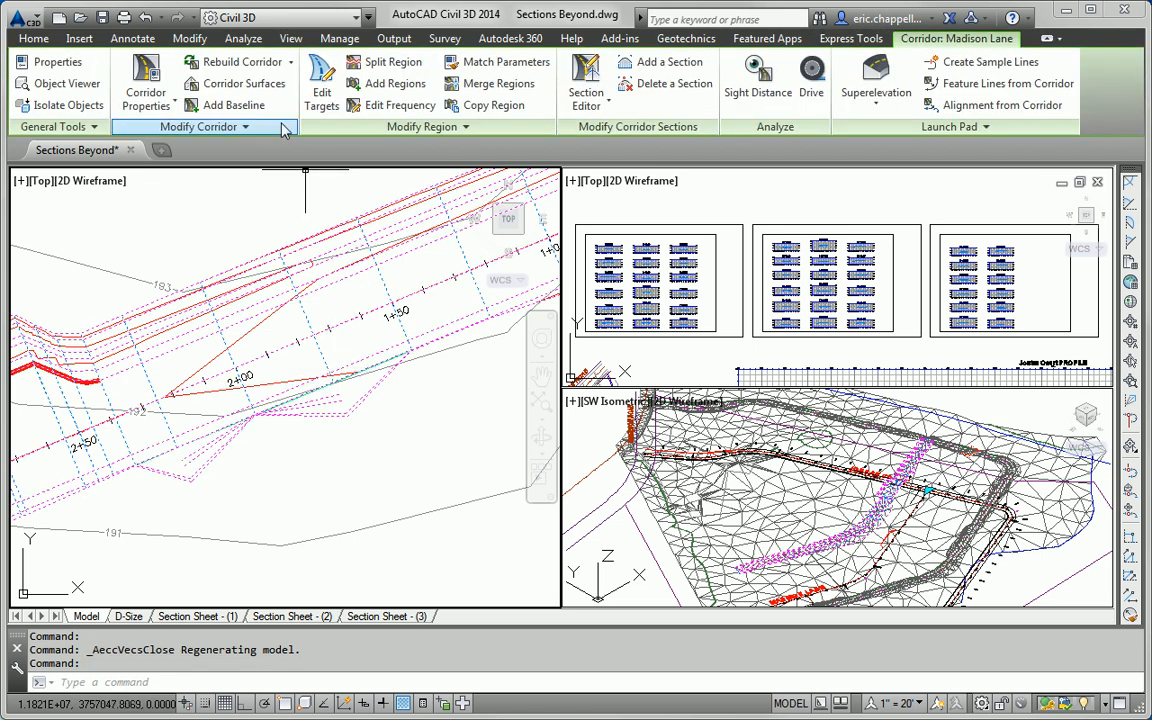
left_click(242, 62)
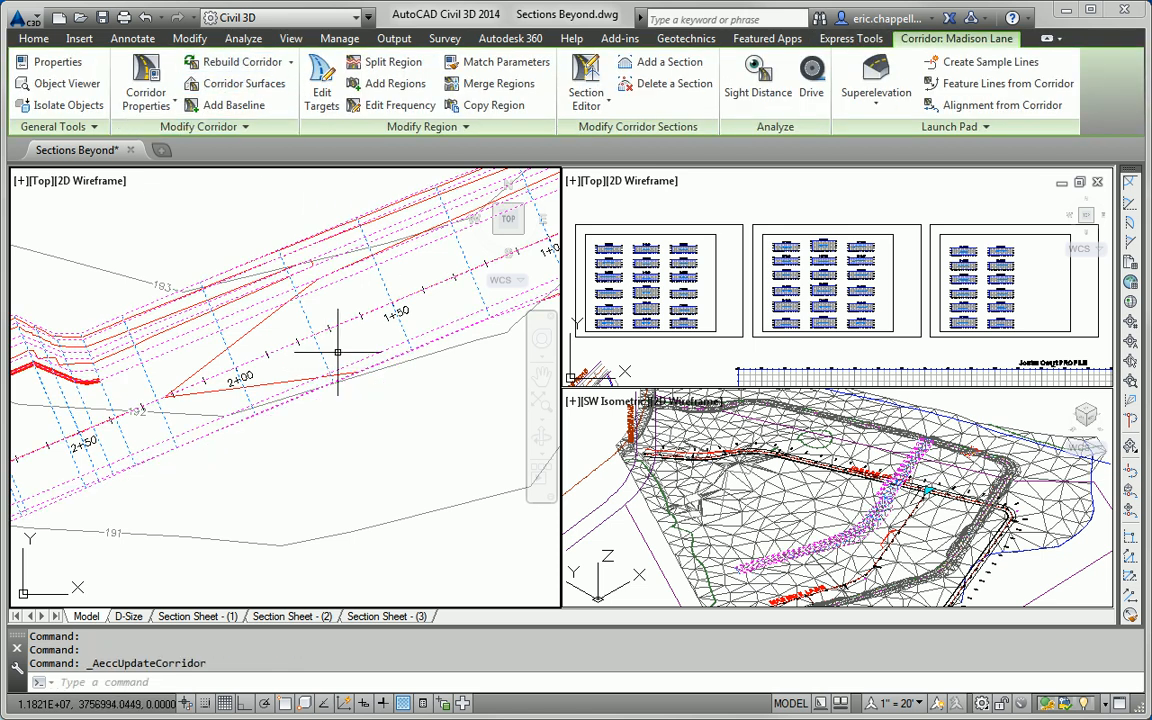
key("Escape")
key("Escape")
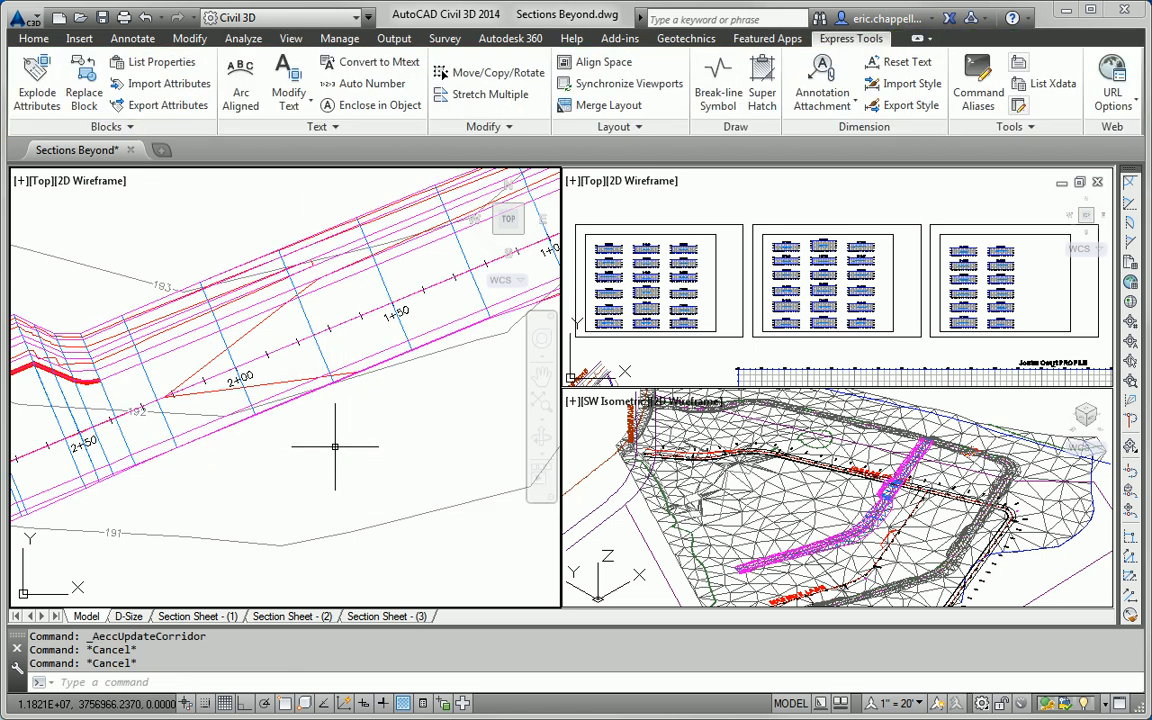
Start creating sample lines along the Madison Lane alignment
scroll(322, 438, "down", 2)
middle_click_drag(328, 380, 380, 340)
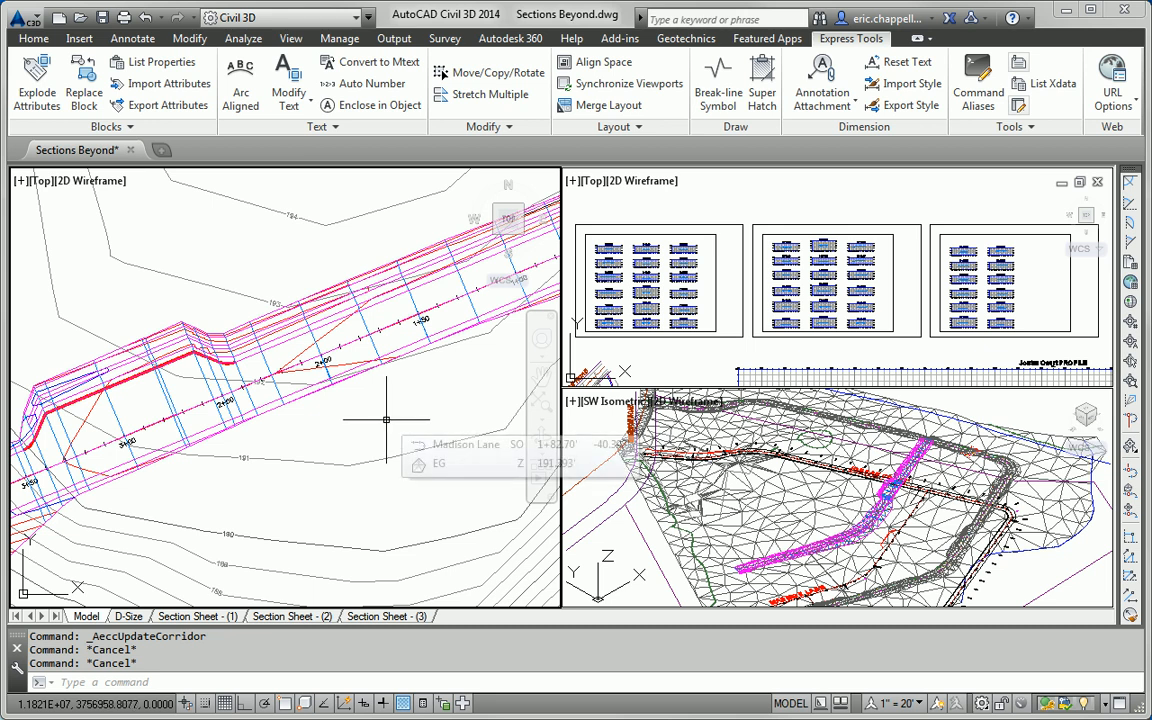
mouse_move(359, 446)
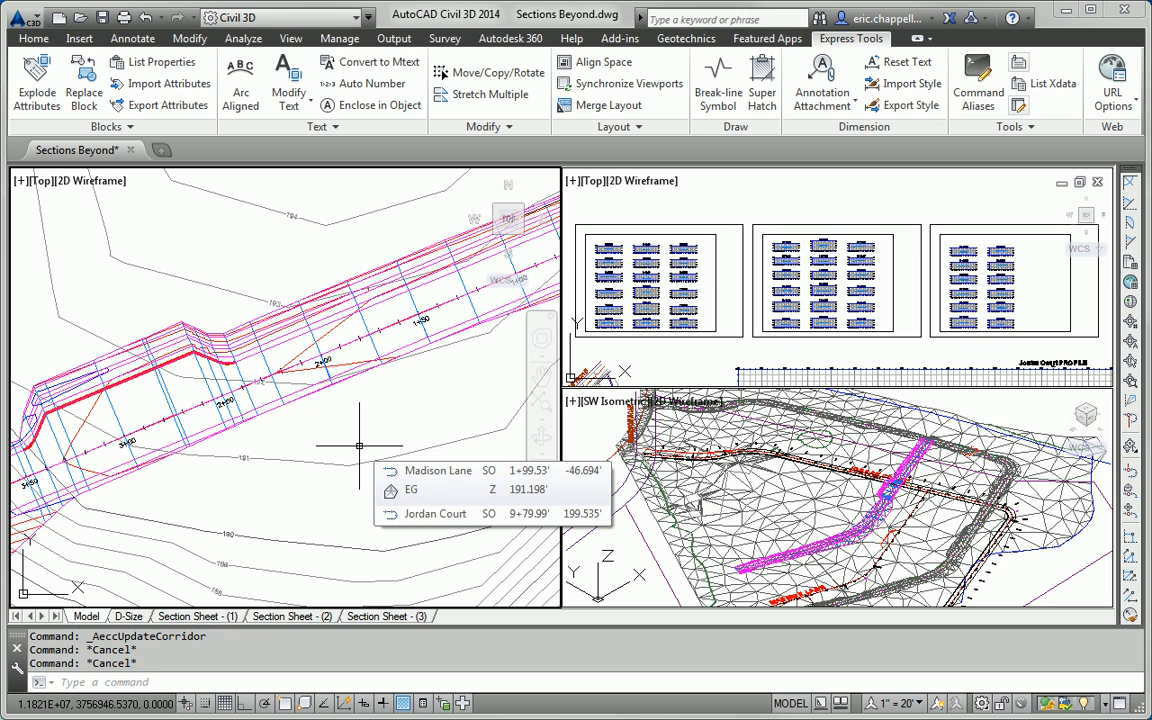
middle_click_drag(315, 443, 303, 416)
left_click(33, 38)
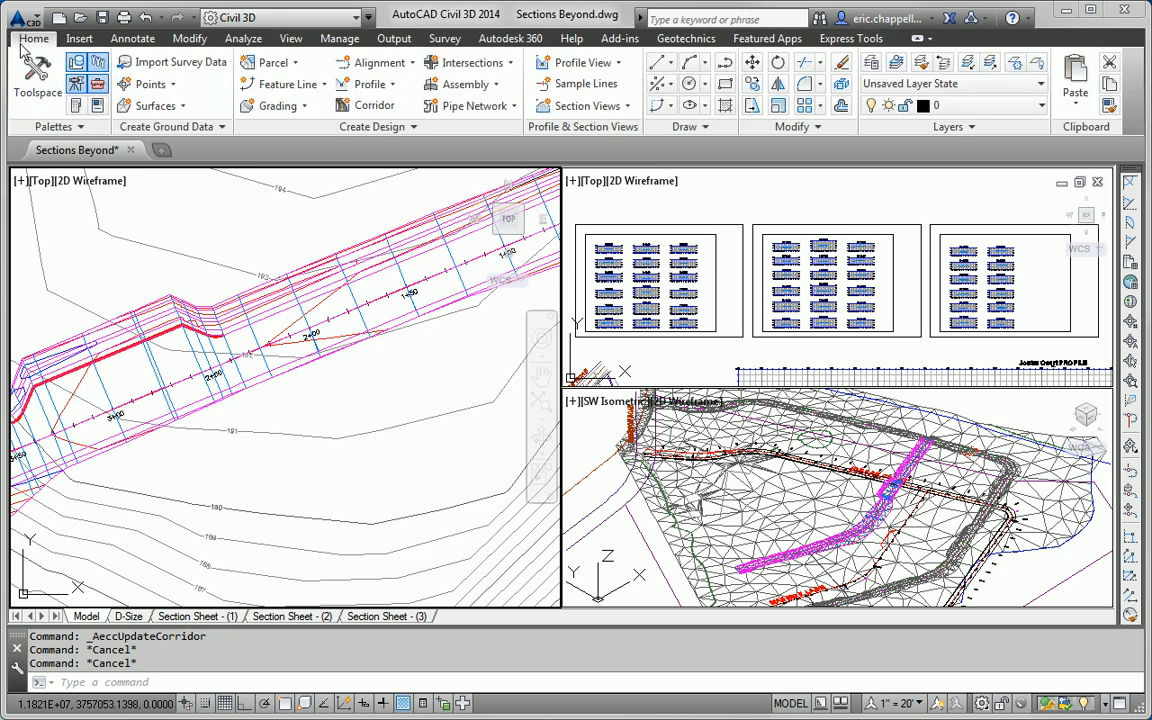
left_click(586, 86)
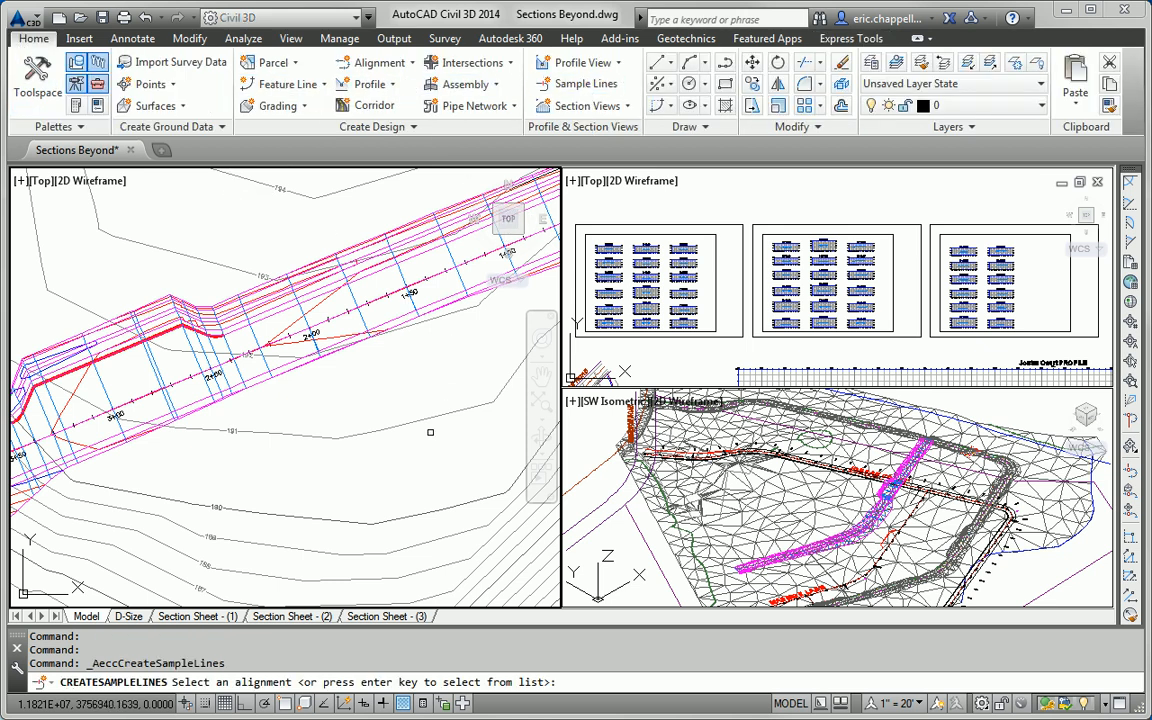
scroll(423, 290, "up", 2)
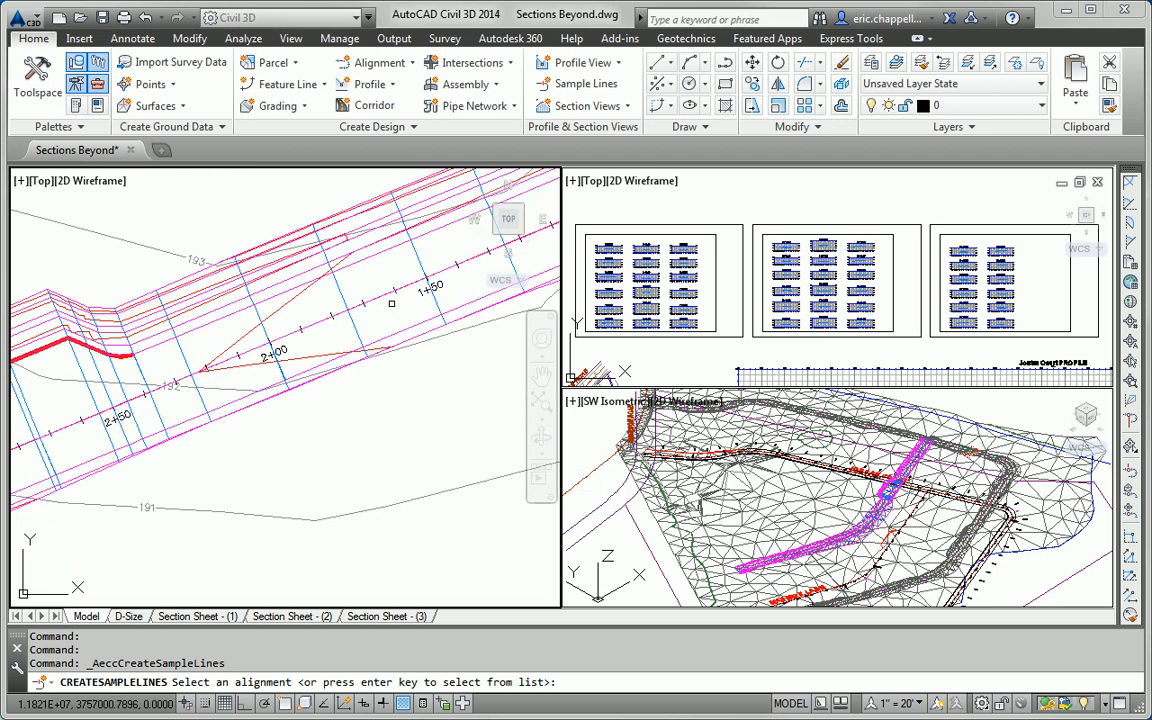
left_click(423, 290)
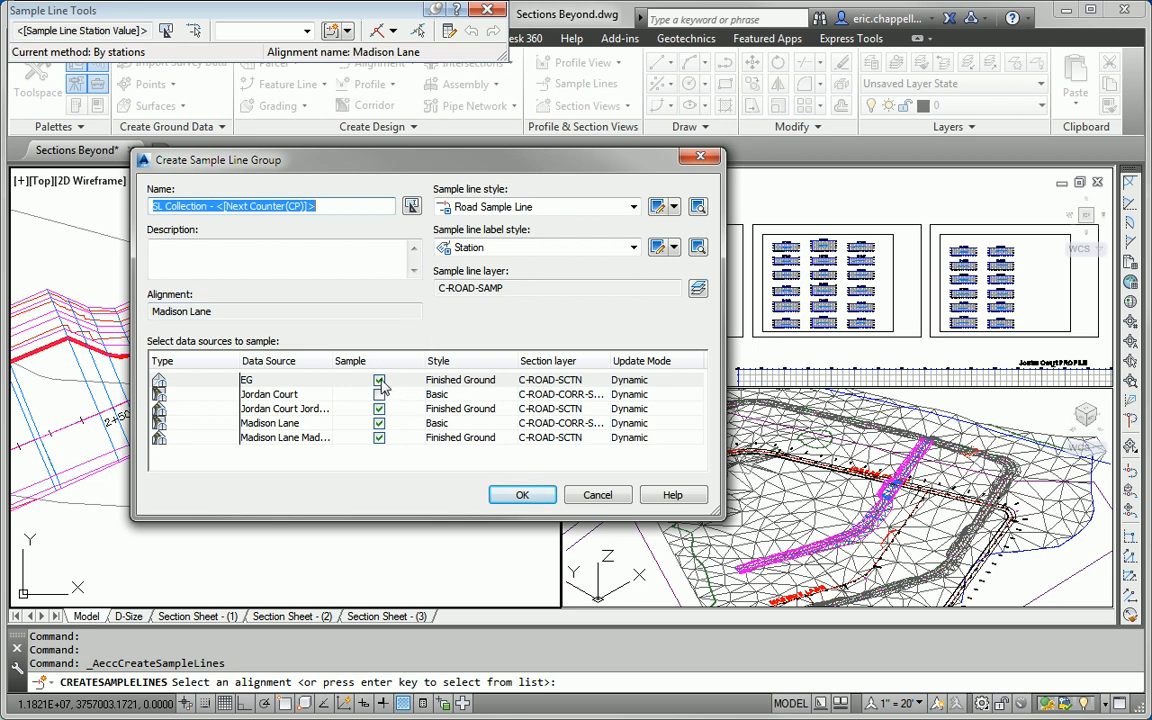
Create the sample line group with only the EG surface and the Madison Lane corridor as sampled data sources
left_click(334, 363)
left_click_drag(332, 361, 367, 364)
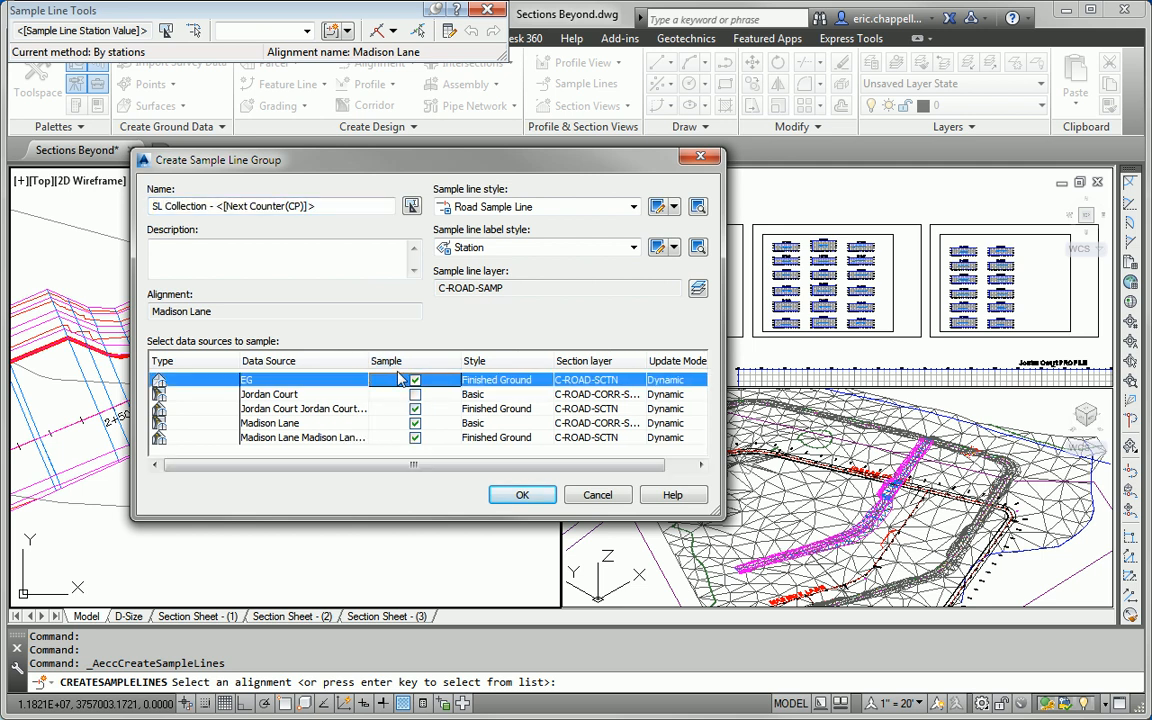
left_click_drag(723, 518, 957, 518)
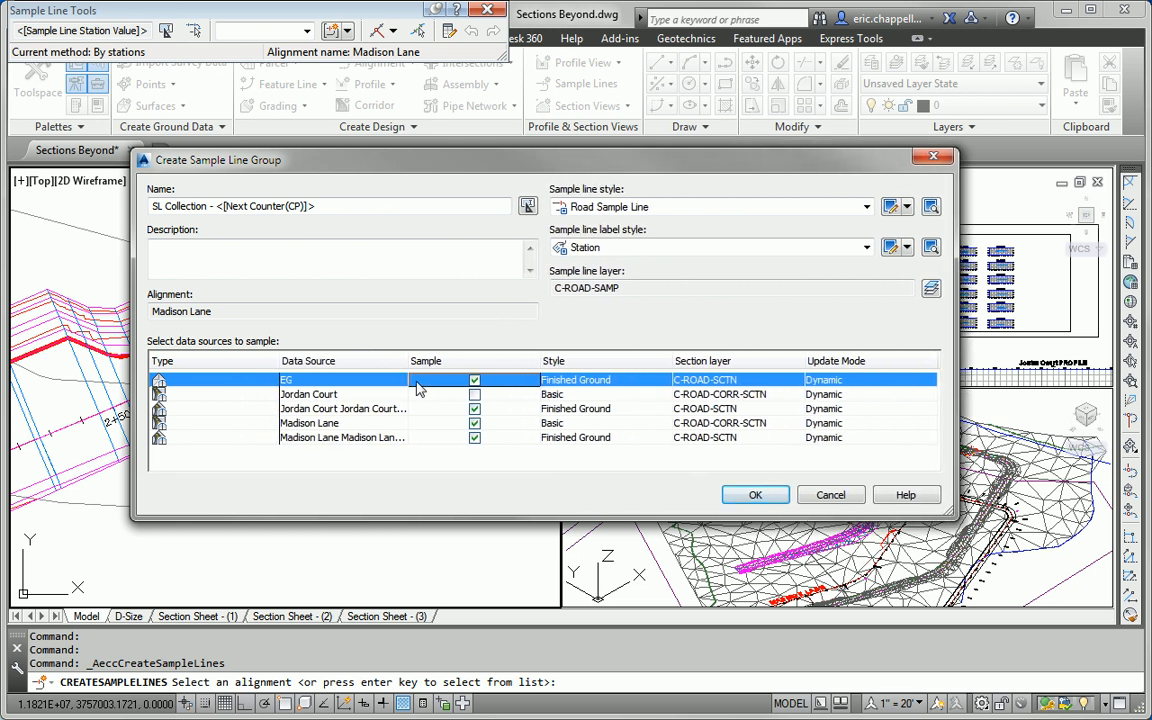
left_click_drag(408, 362, 454, 366)
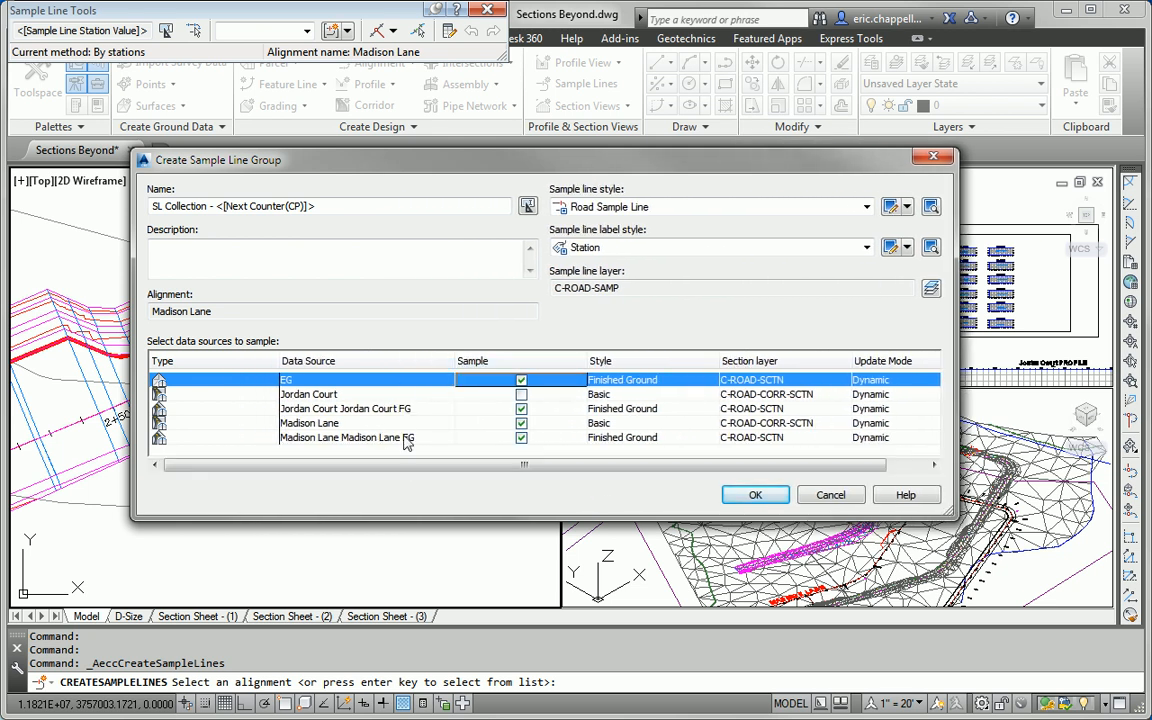
left_click(521, 408)
left_click(521, 423)
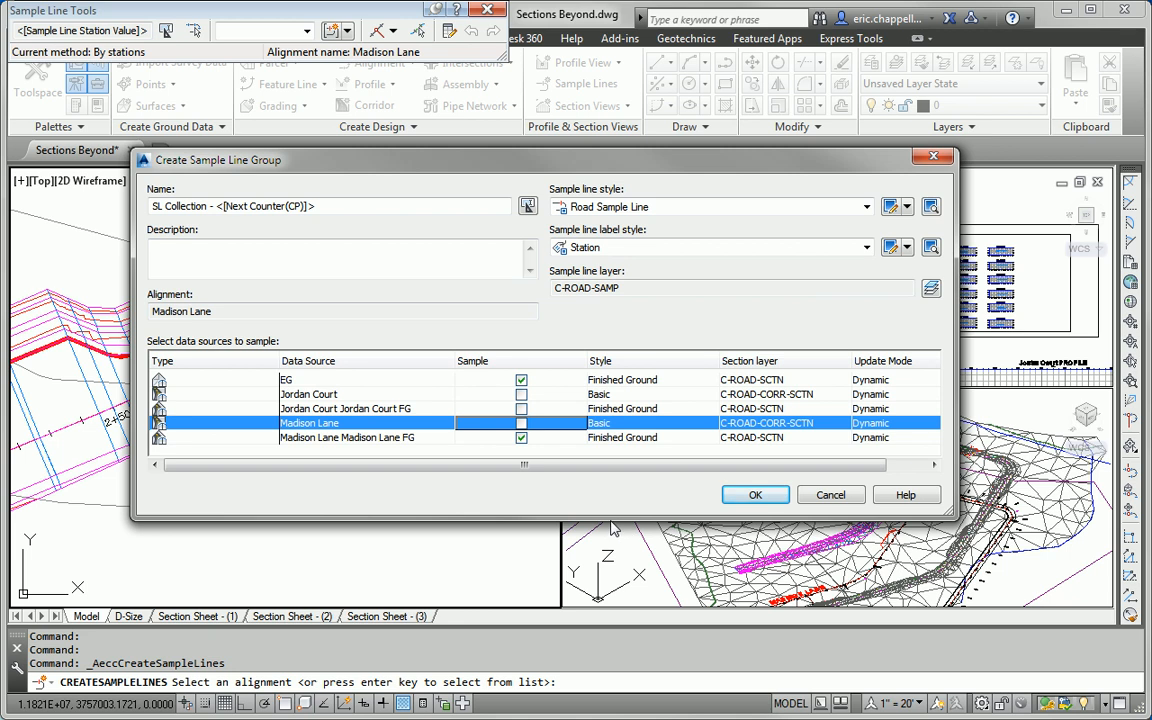
left_click(522, 438)
left_click(521, 423)
left_click(762, 497)
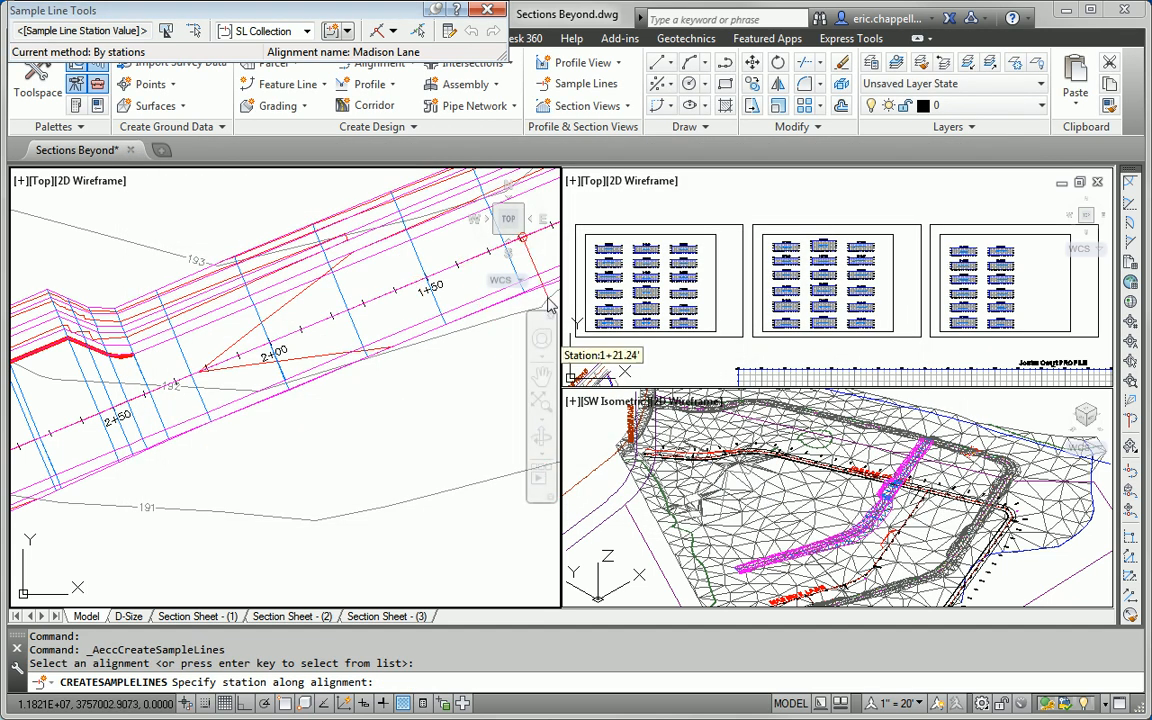
Create sample lines from the Madison Lane corridor stations over the full alignment with 50' swath widths, and close the Sample Line Tools
mouse_move(346, 19)
left_mouse_down()
mouse_move(404, 63)
mouse_move(550, 232)
left_mouse_up()
left_click(597, 246)
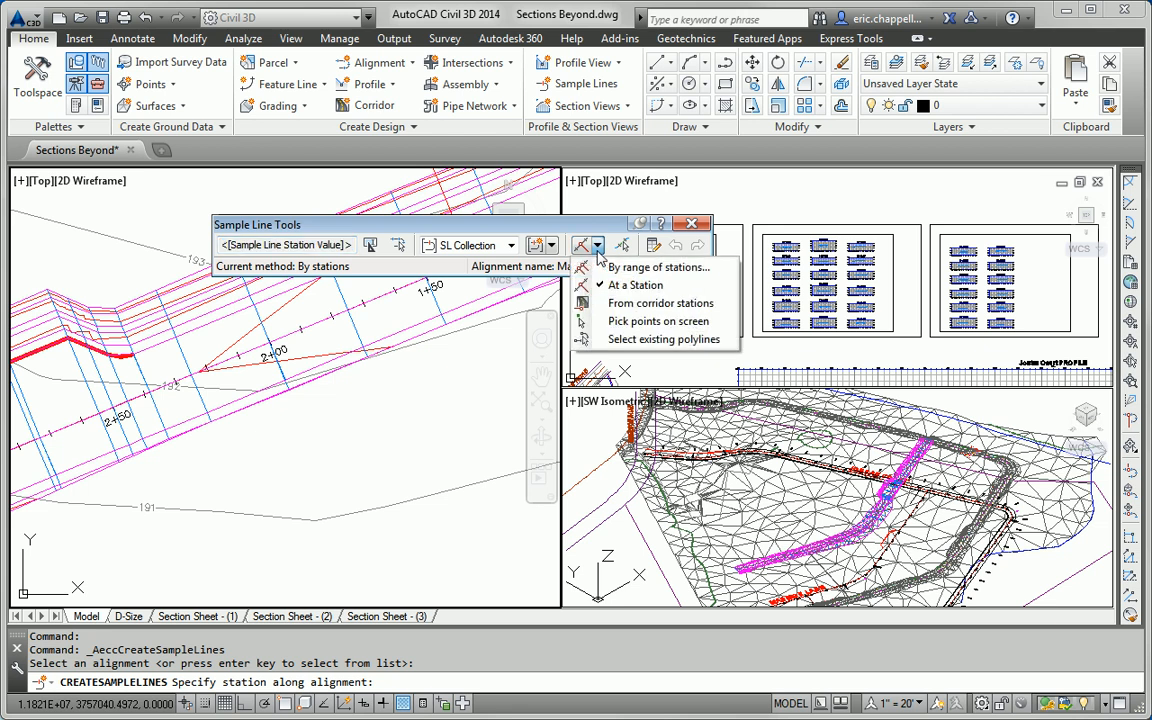
left_click(631, 303)
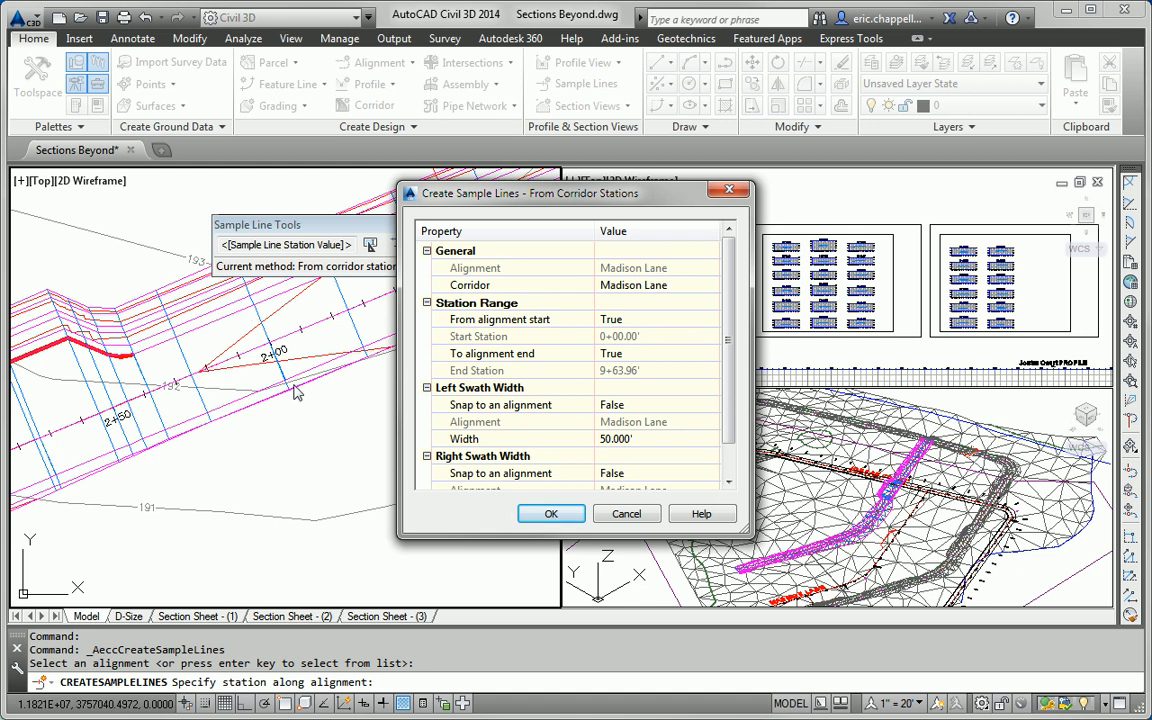
left_click(551, 513)
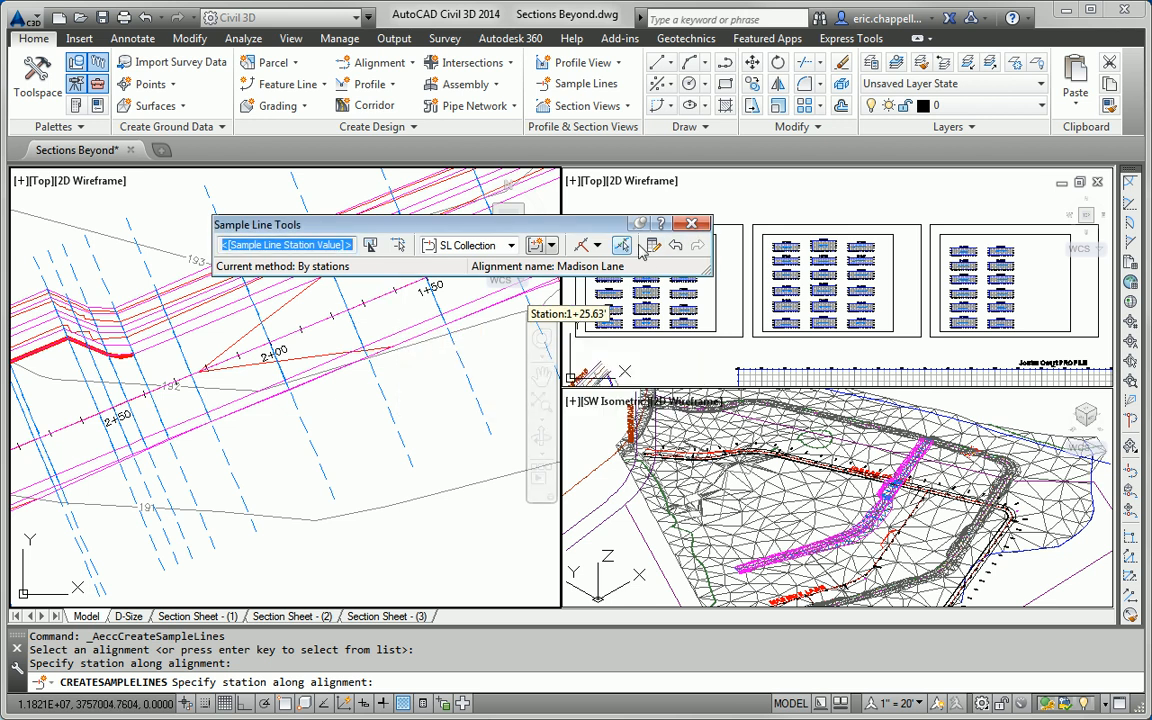
left_click(693, 227)
left_click(367, 407)
left_click(350, 416)
Display the Toolspace palette alongside the plan view of the site
scroll(350, 416, "down", 5)
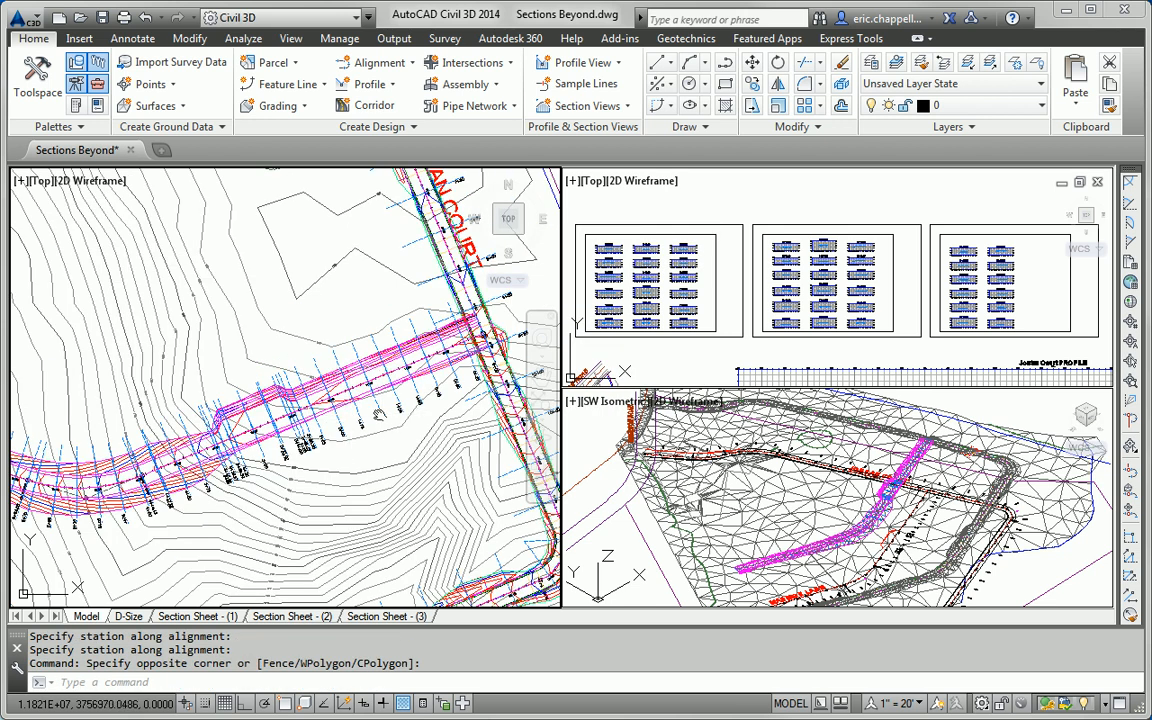
middle_click_drag(113, 442, 300, 375)
middle_click_drag(100, 410, 157, 398)
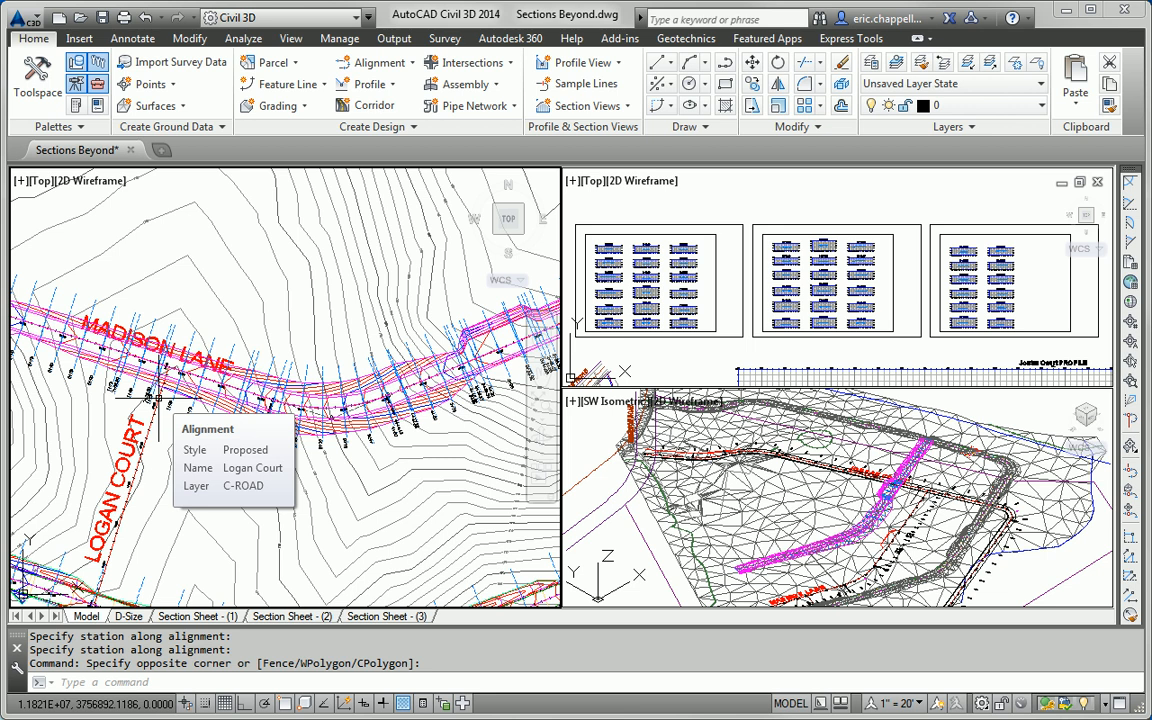
scroll(275, 381, "down", 5)
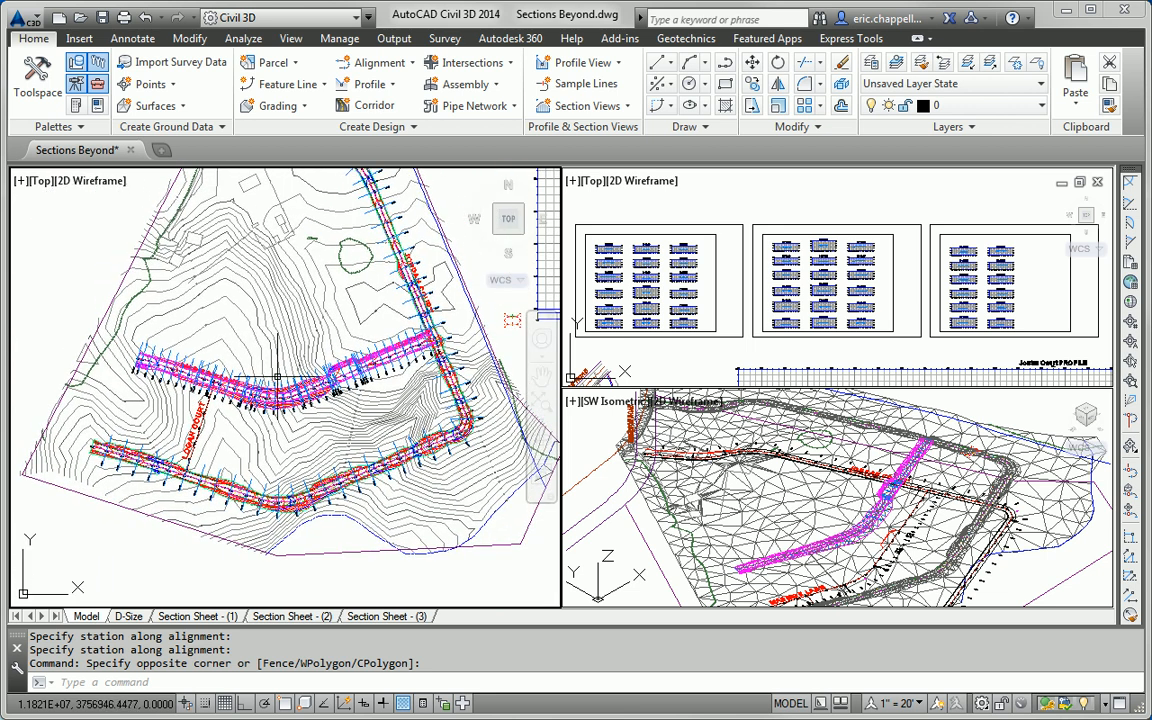
left_click(40, 94)
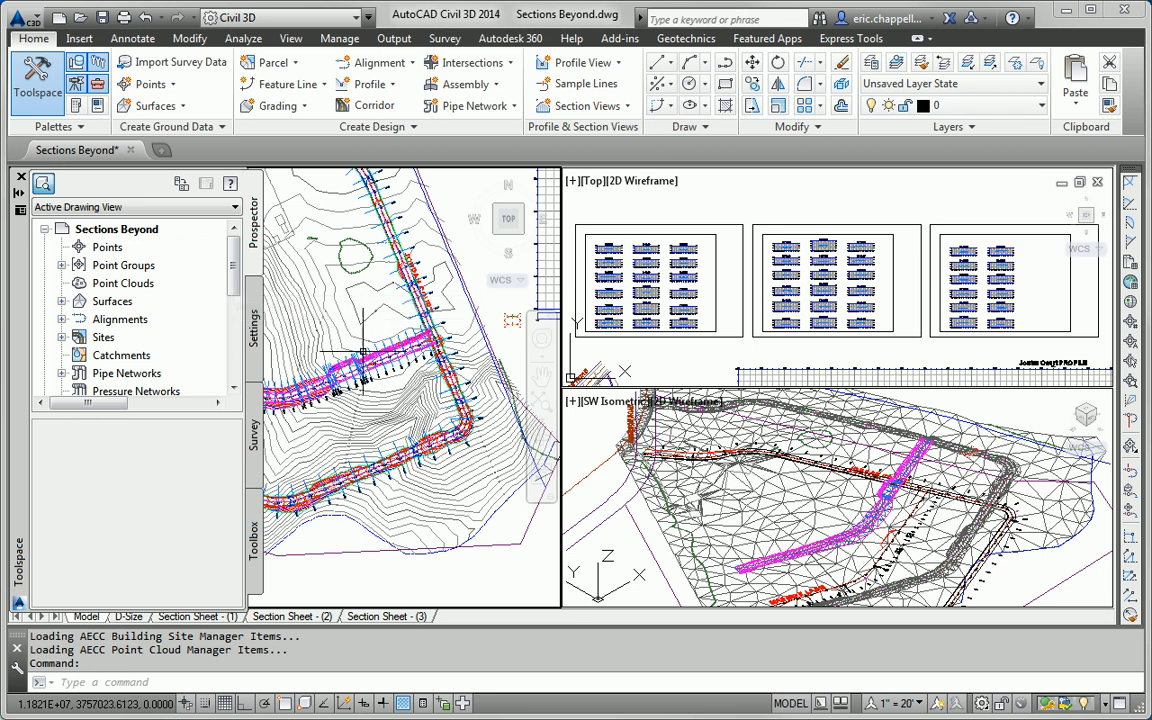
mouse_move(401, 357)
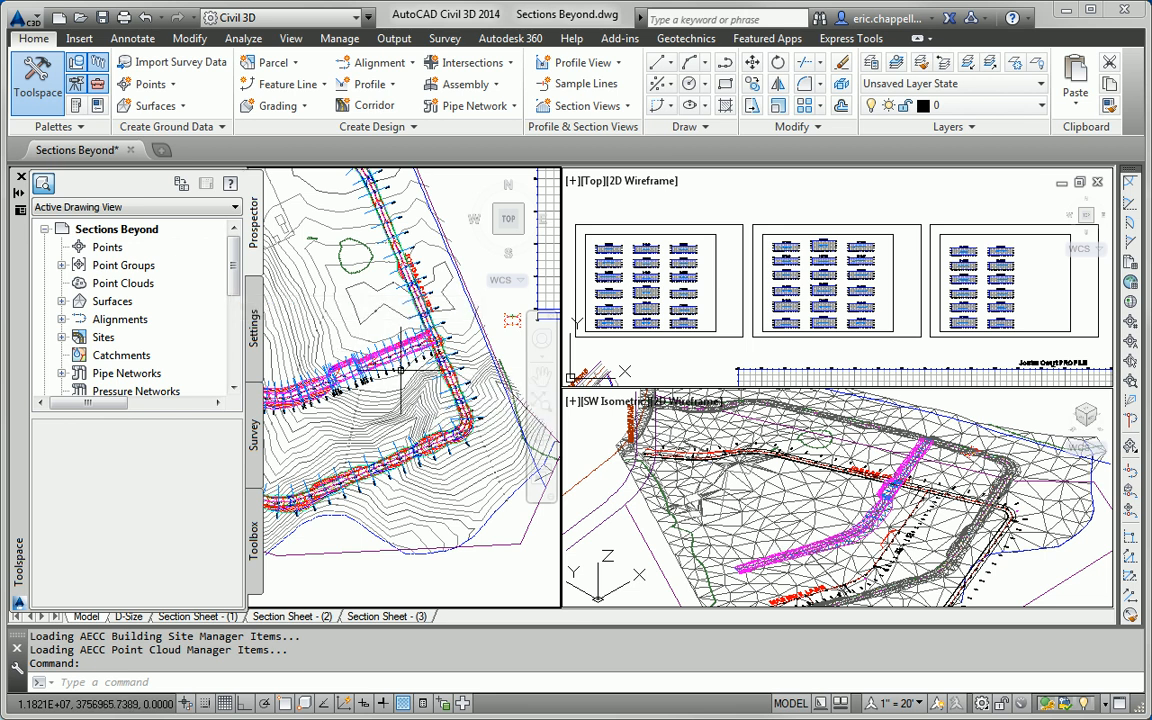
middle_click_drag(362, 326, 408, 305)
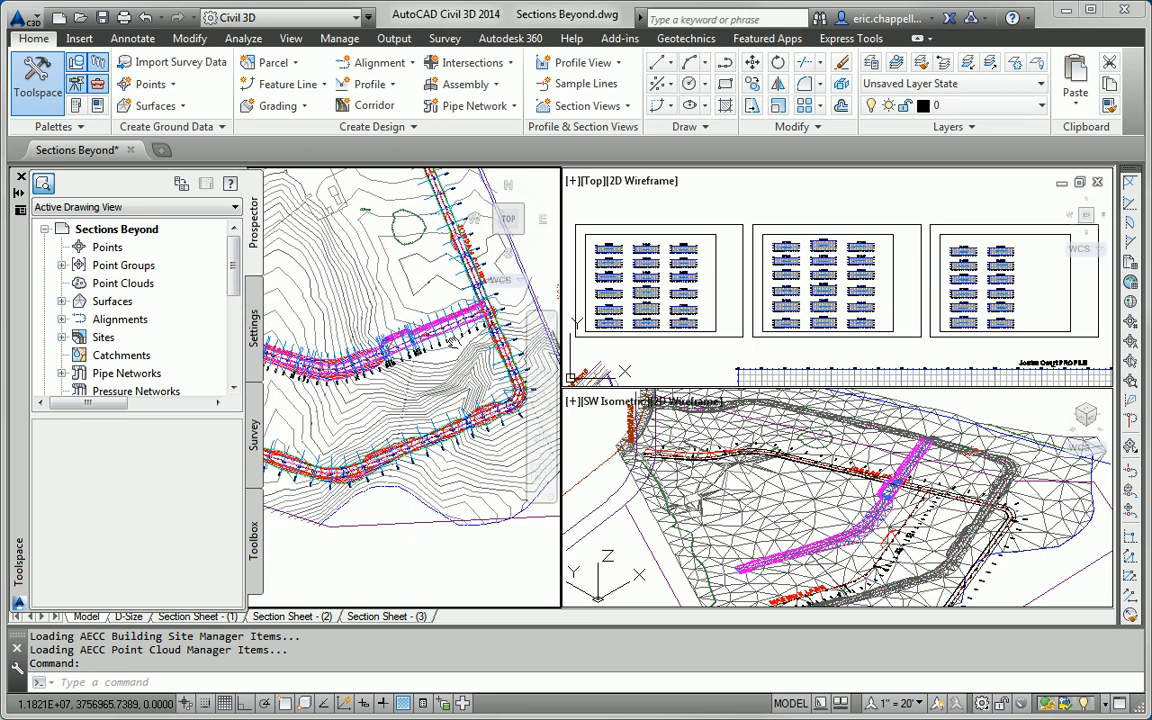
Find the sample line group under the Madison Lane centerline alignment and open its properties
left_click(61, 319)
left_click(78, 301)
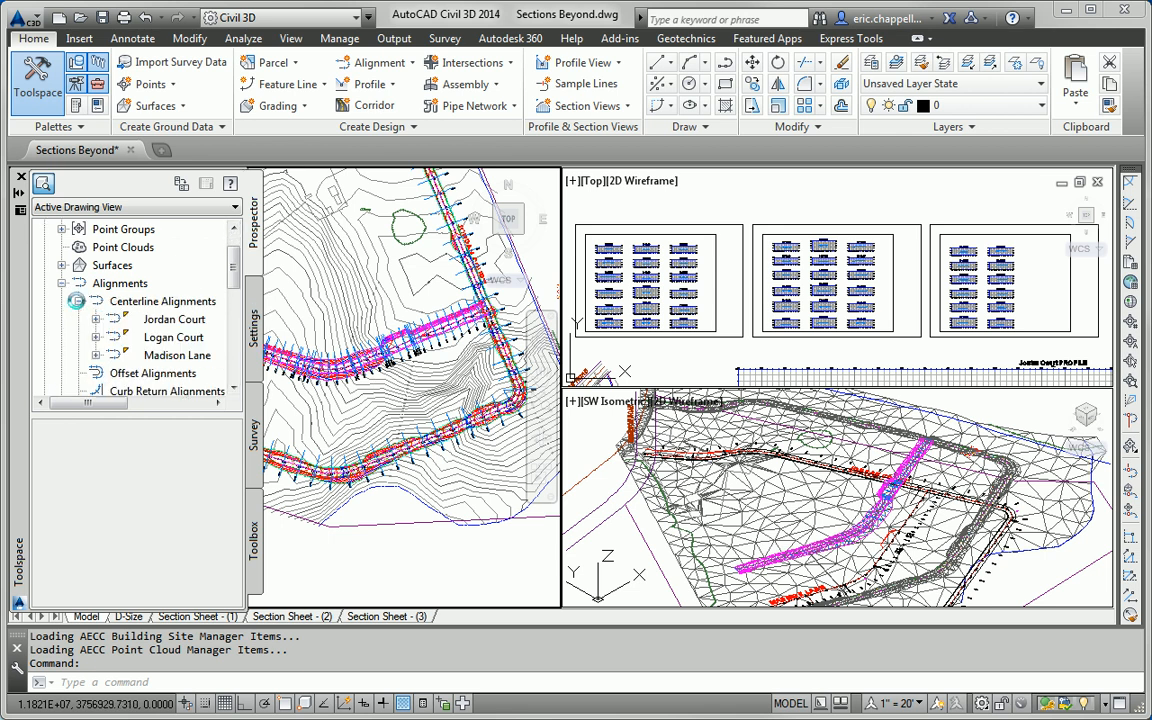
left_click(95, 355)
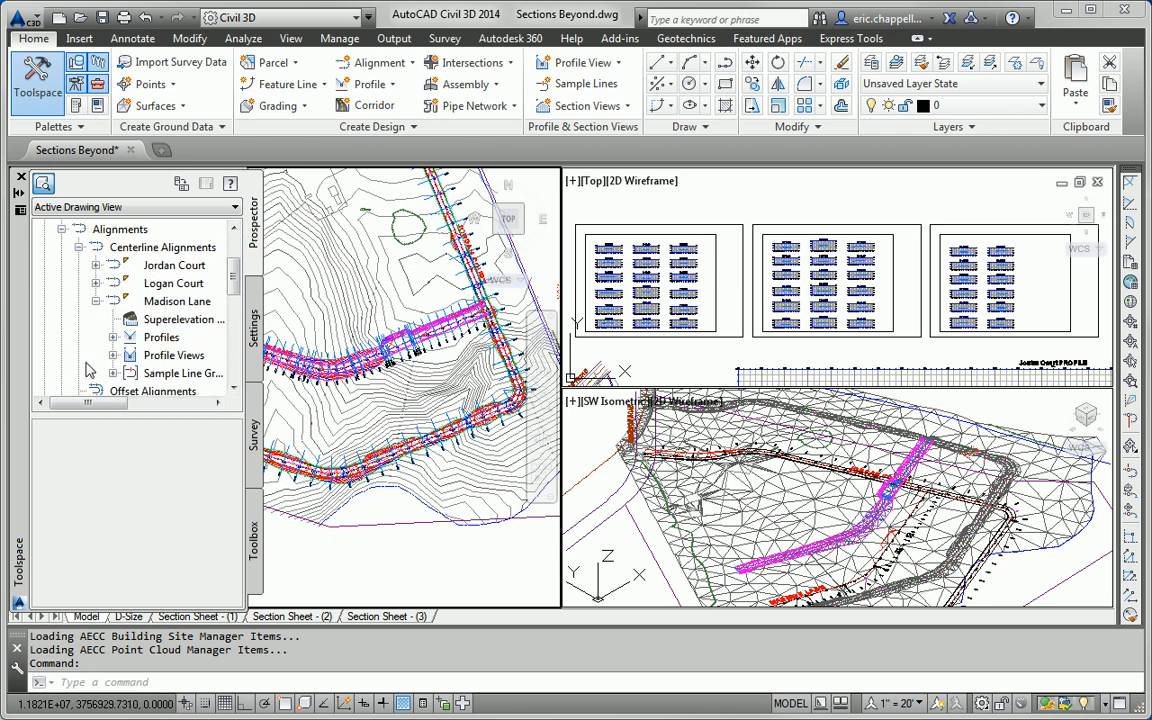
left_click(113, 374)
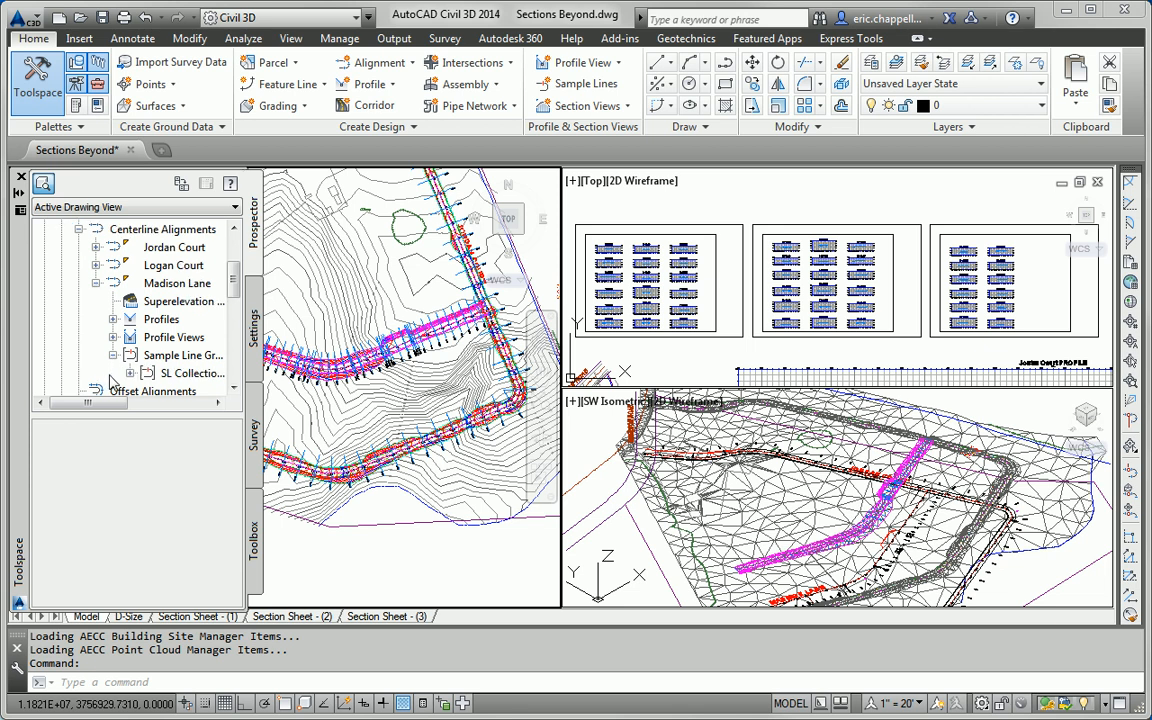
left_click(190, 374)
right_click(192, 378)
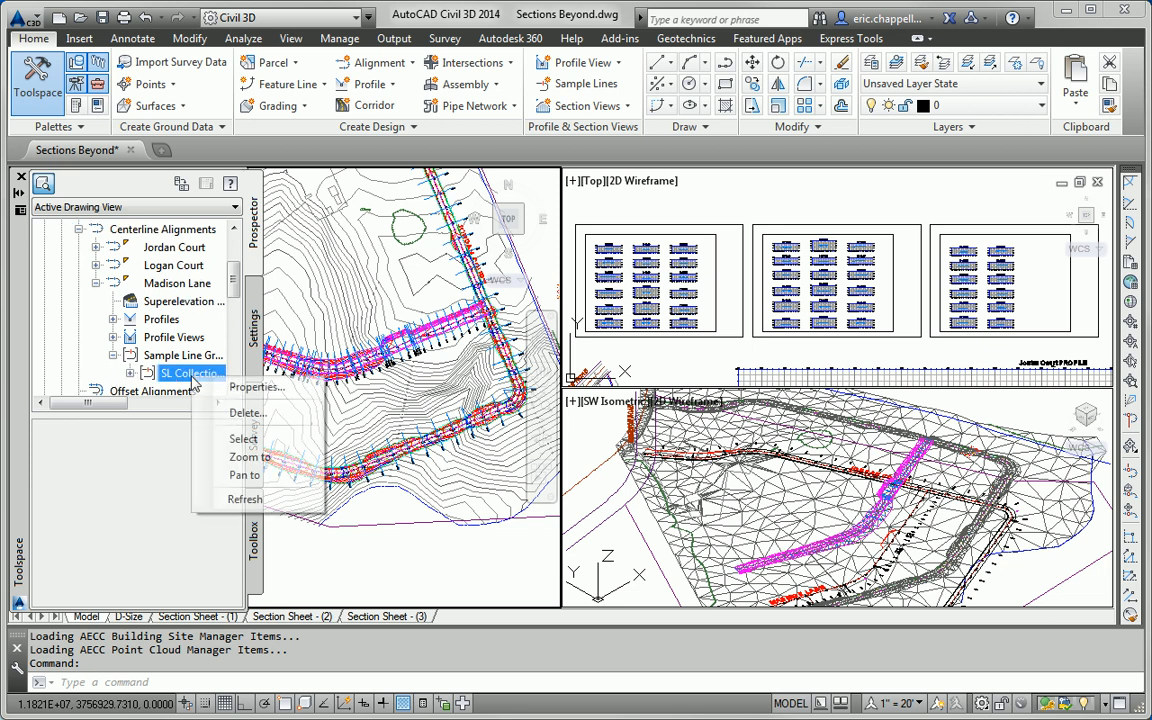
left_click(257, 387)
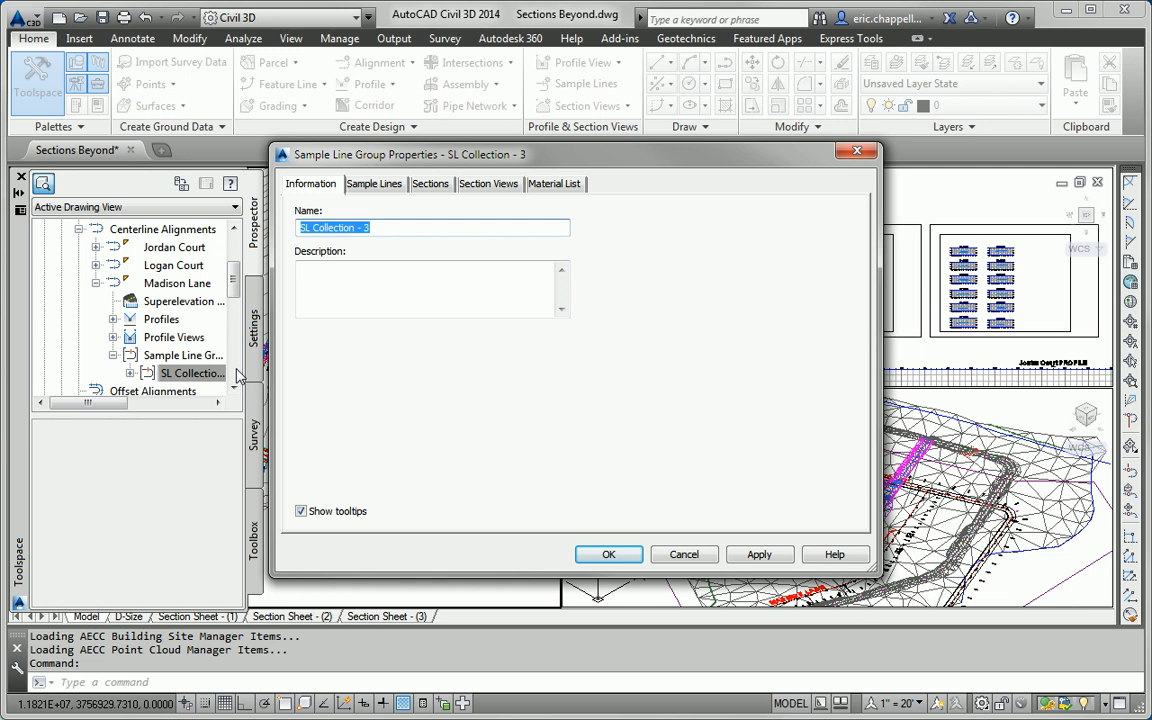
Set the style of all sample lines in the Madison Lane group to _No Display
left_click(388, 189)
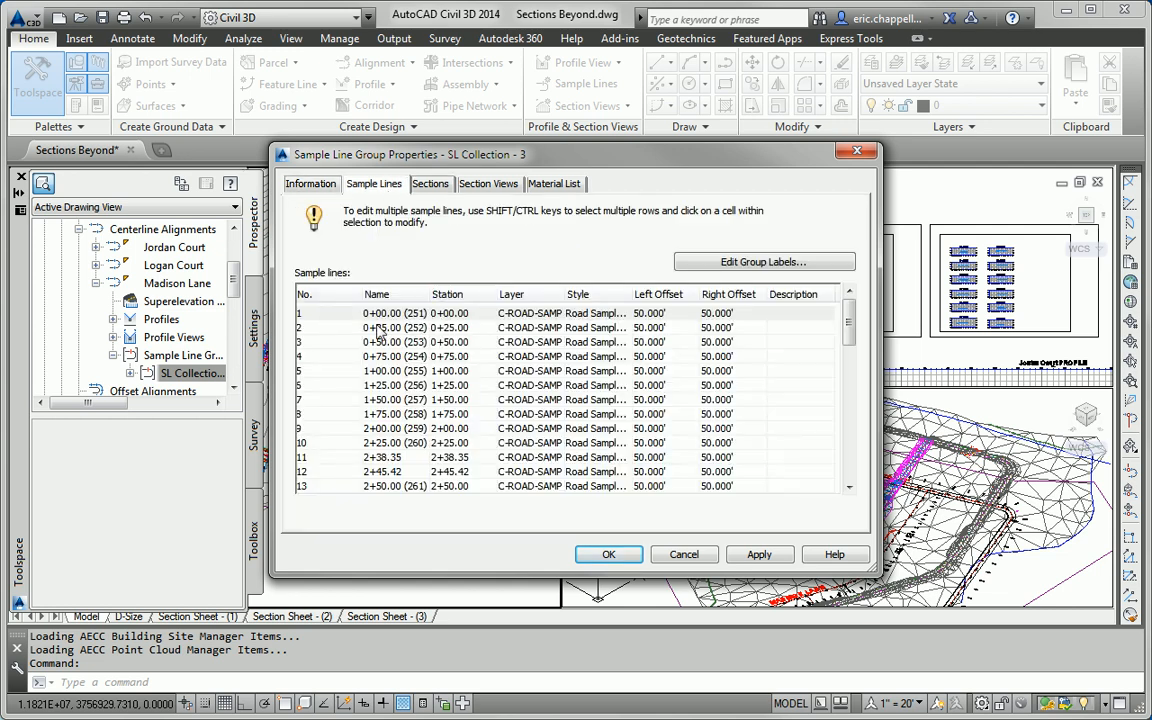
left_click(342, 316)
scroll(764, 438, "down", 4)
scroll(765, 391, "up", 4)
left_click_drag(849, 325, 849, 468)
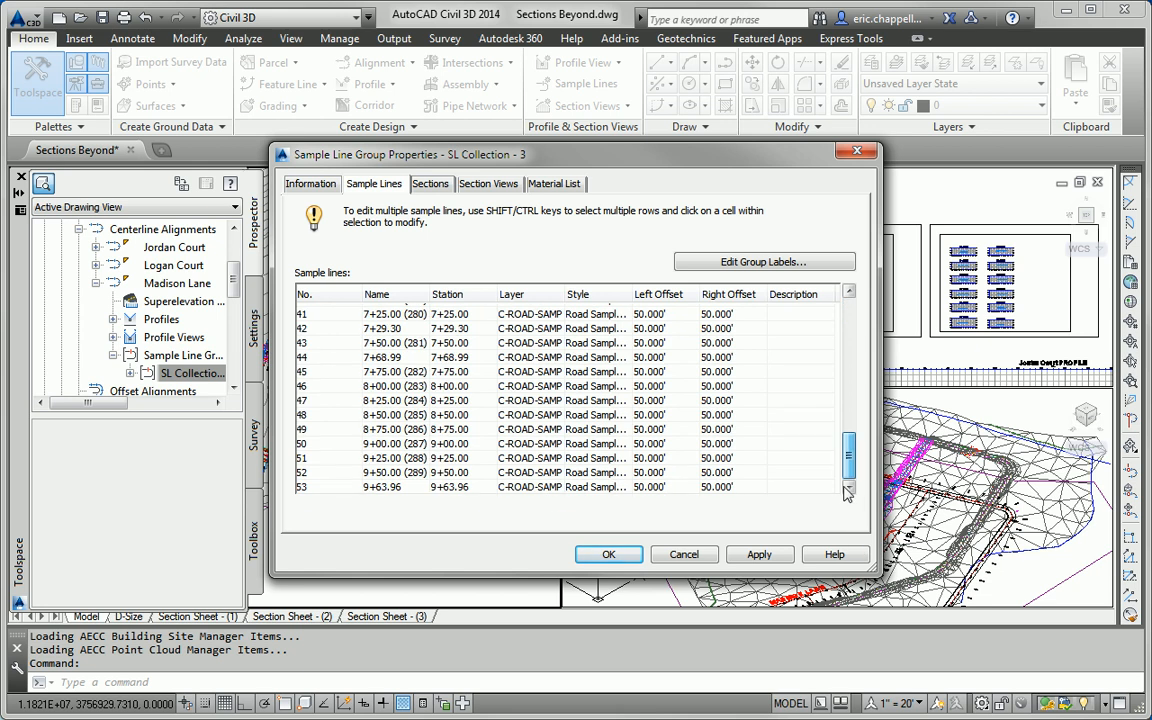
left_click(330, 487, "shift")
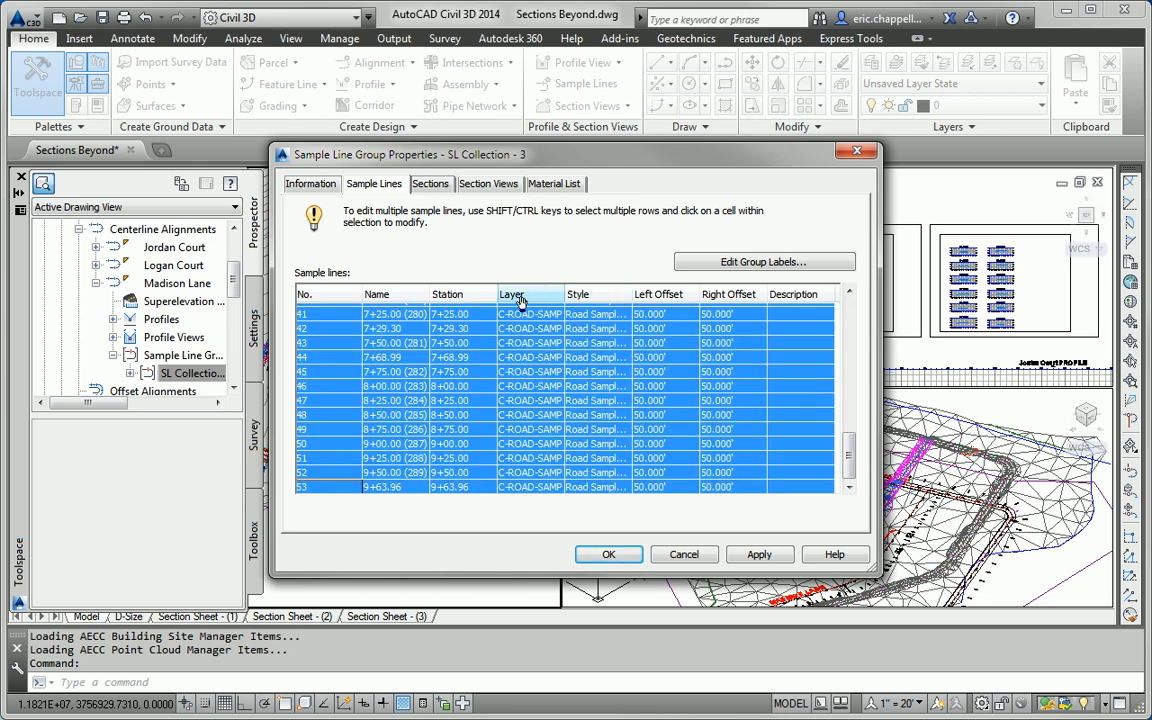
left_click(603, 315)
left_click(412, 168)
left_click(425, 189)
left_click(381, 205)
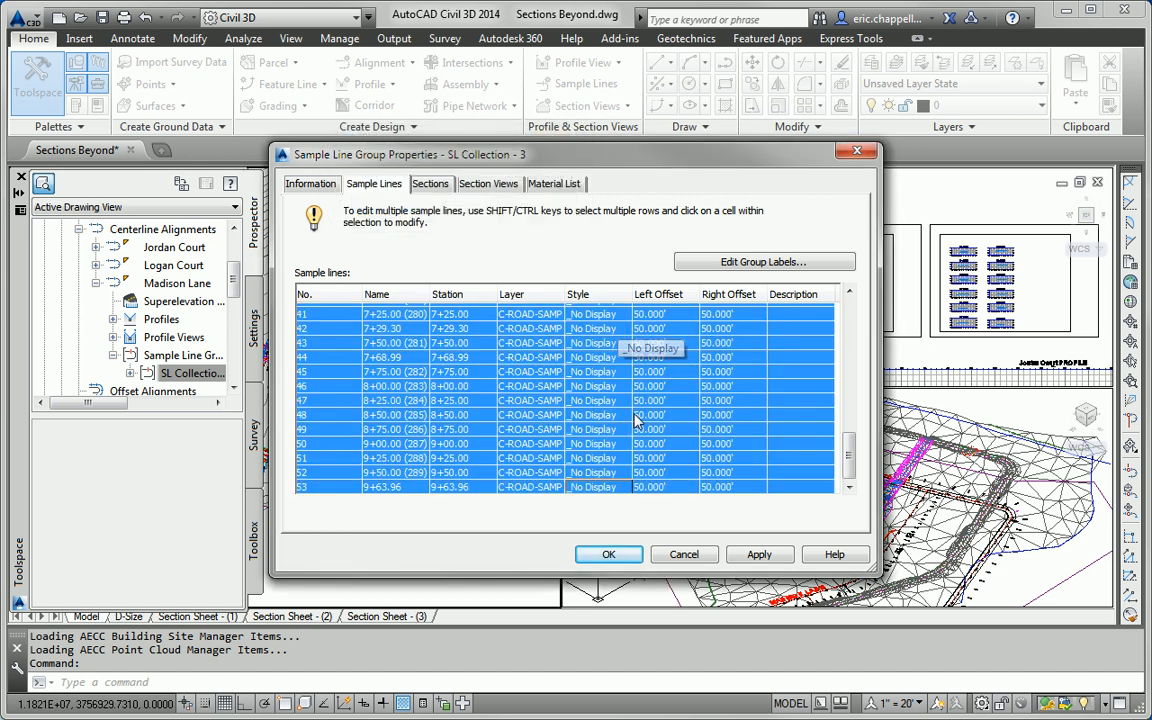
Remove the Station label entry from the sample line group's labels, and accept the group properties
left_click(731, 264)
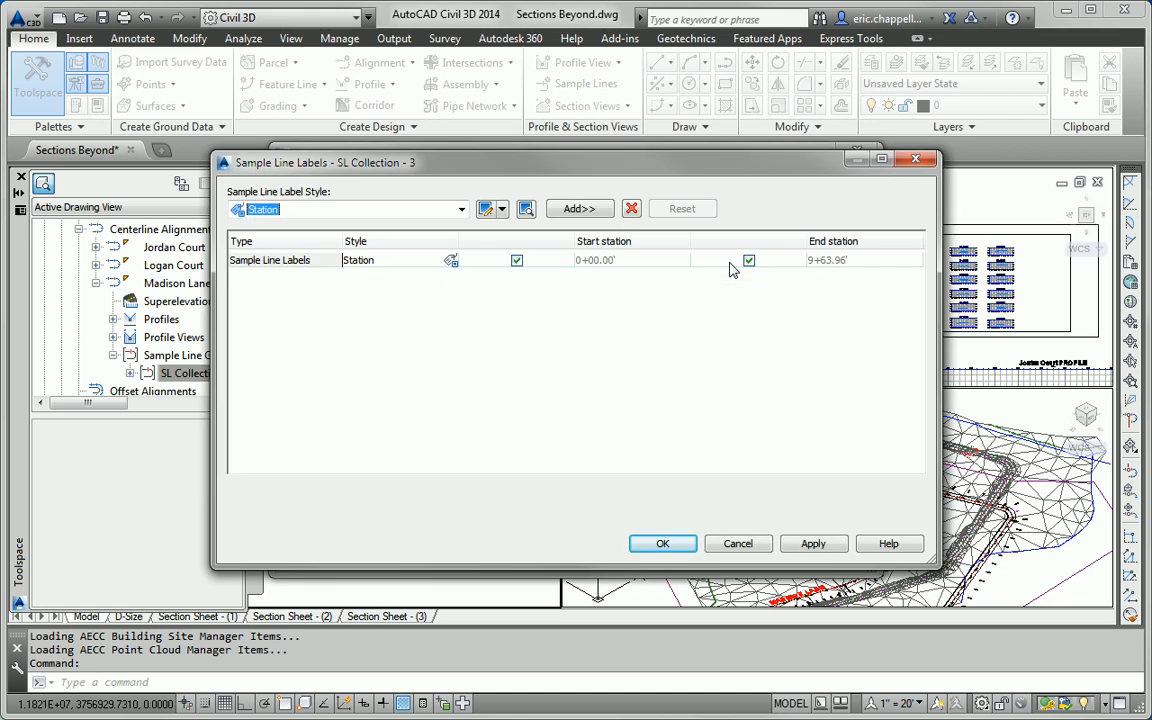
left_click(631, 208)
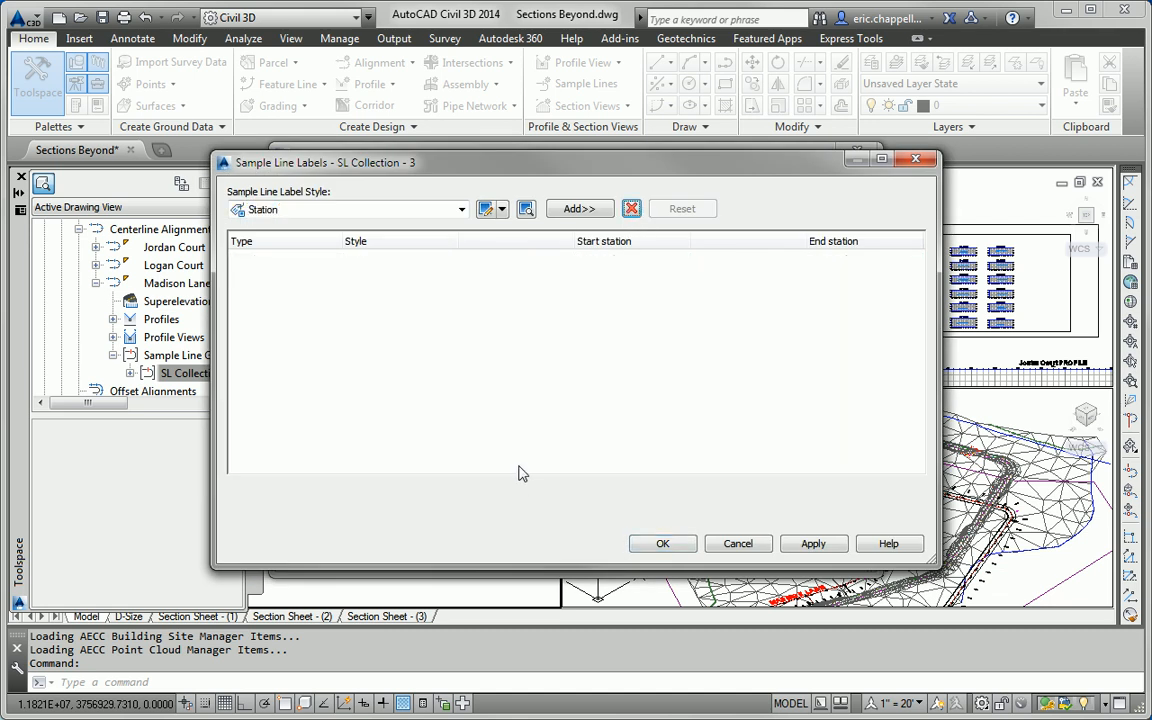
left_click(663, 543)
left_click(608, 552)
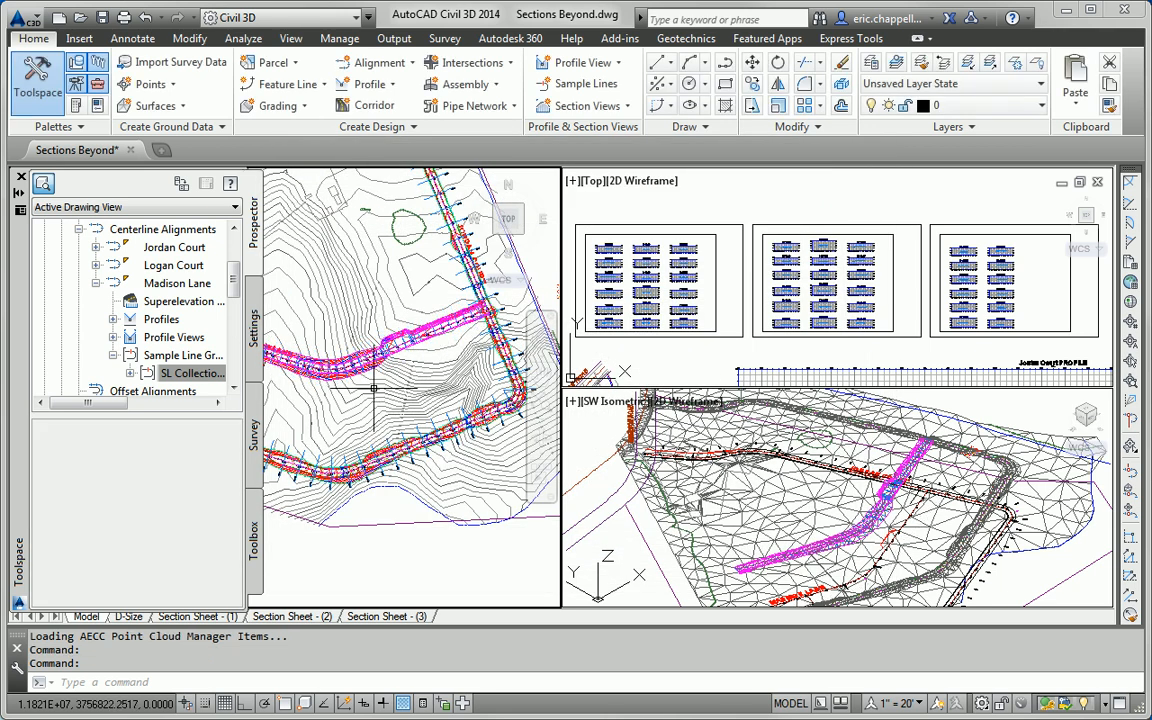
Start creating sample lines along the Madison Lane alignment in a new sample line group
key("Escape")
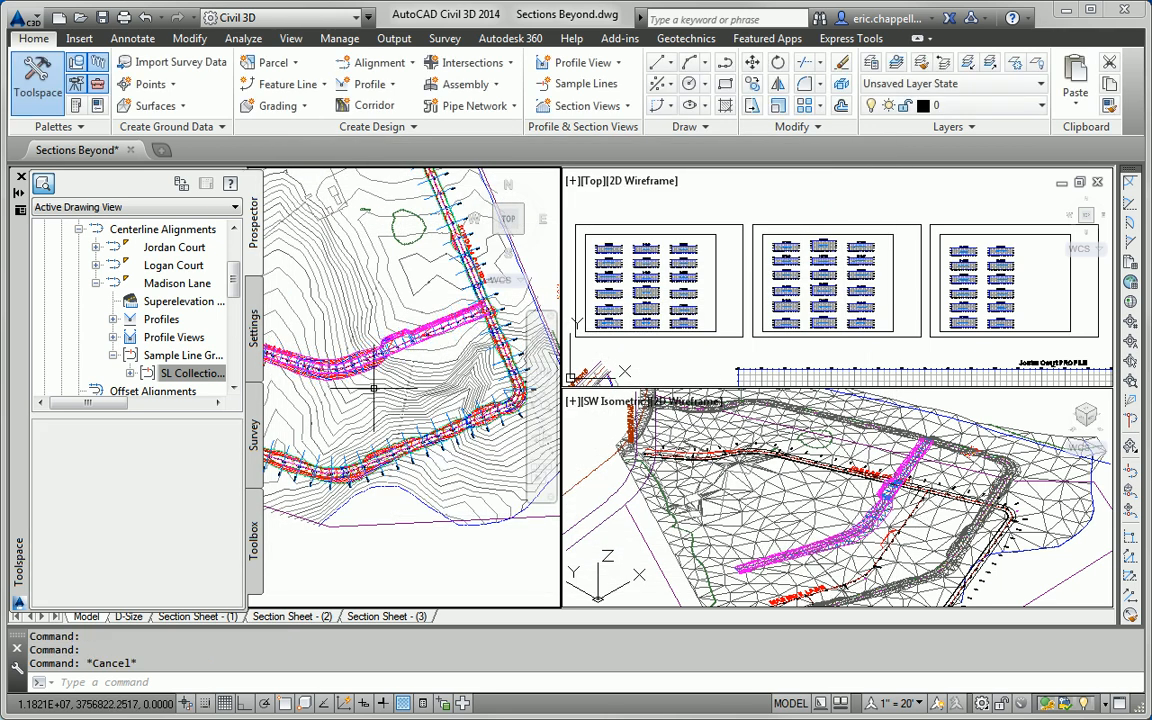
scroll(370, 395, "up", 4)
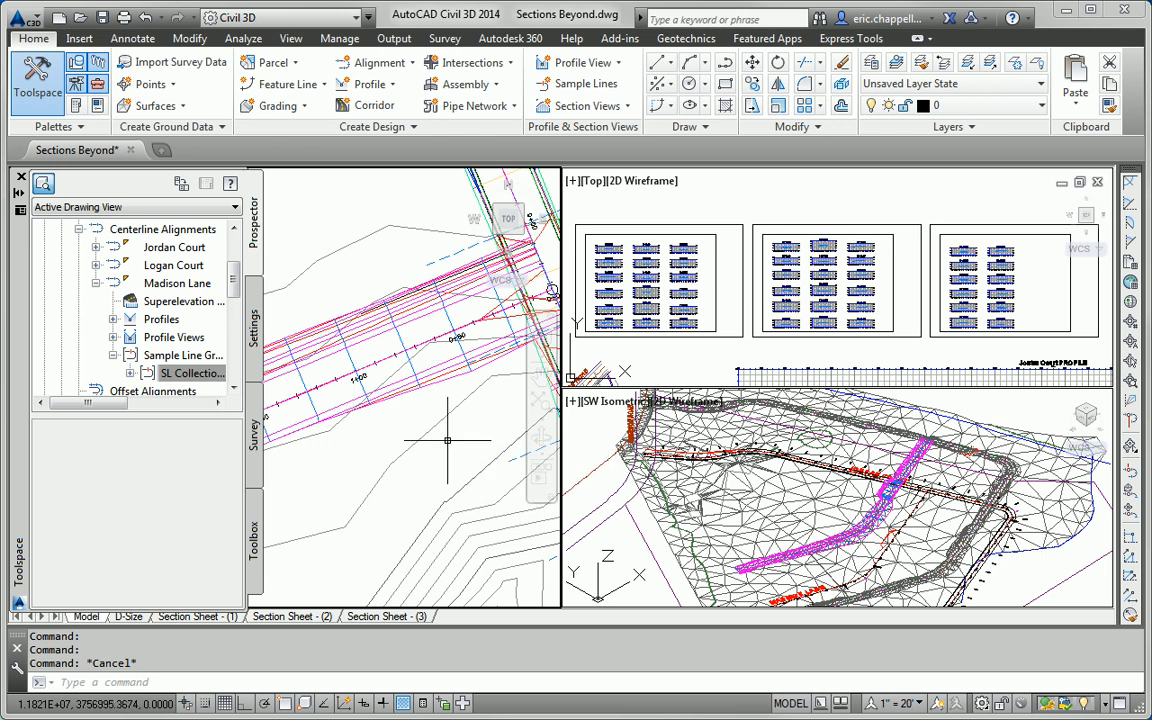
left_click(565, 87)
left_click(563, 86)
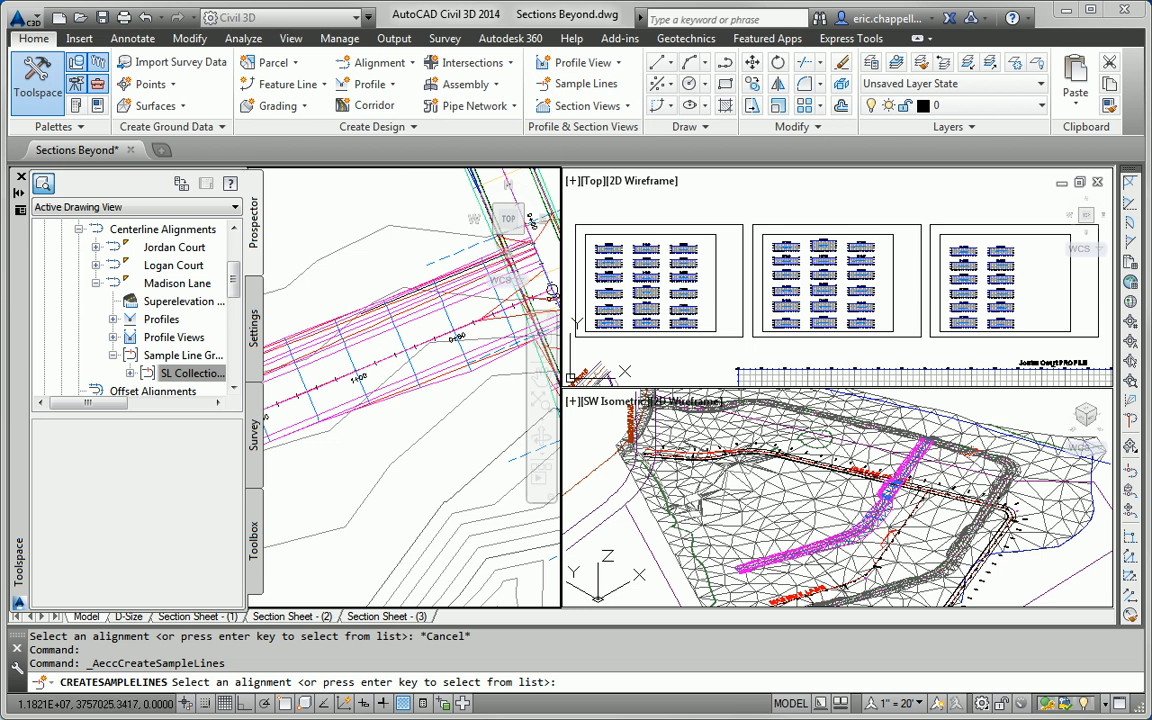
left_click(362, 377)
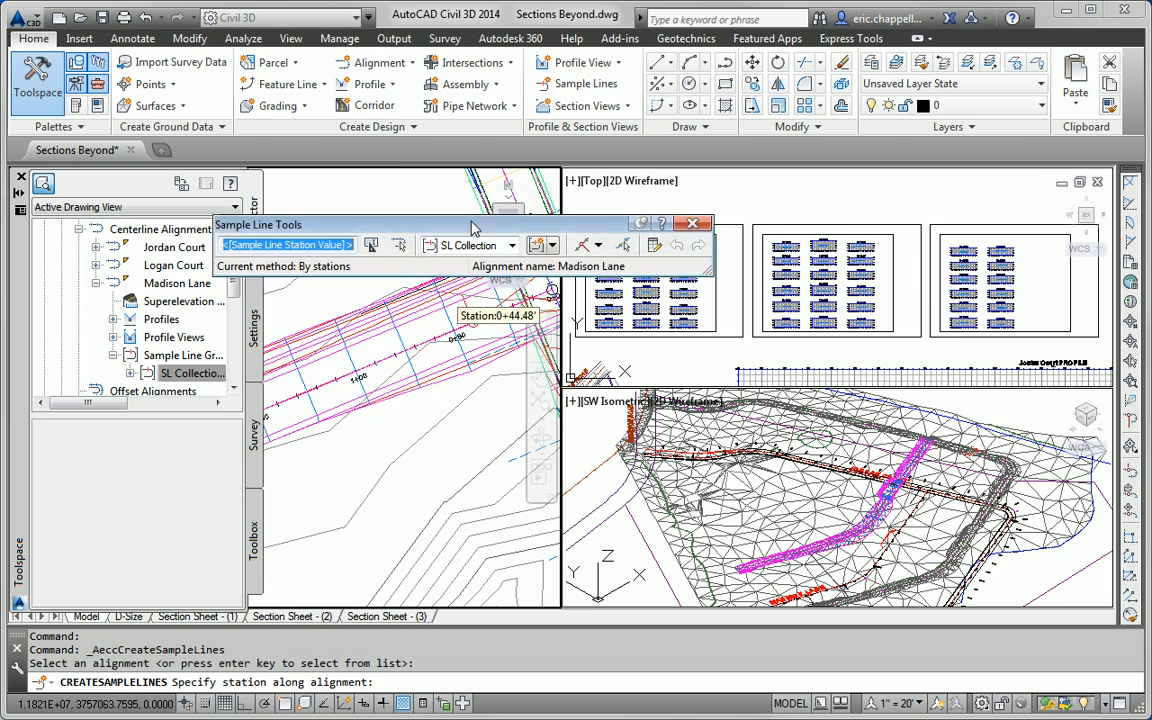
left_click_drag(476, 229, 443, 228)
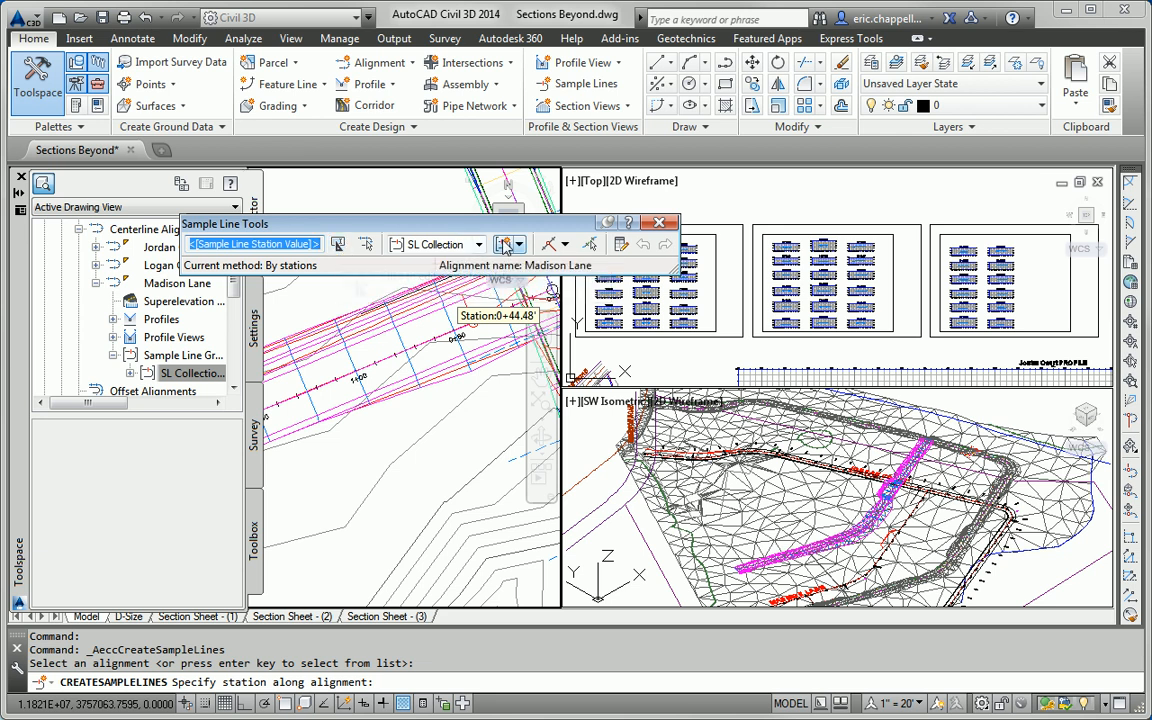
left_click(514, 244)
left_click(569, 268)
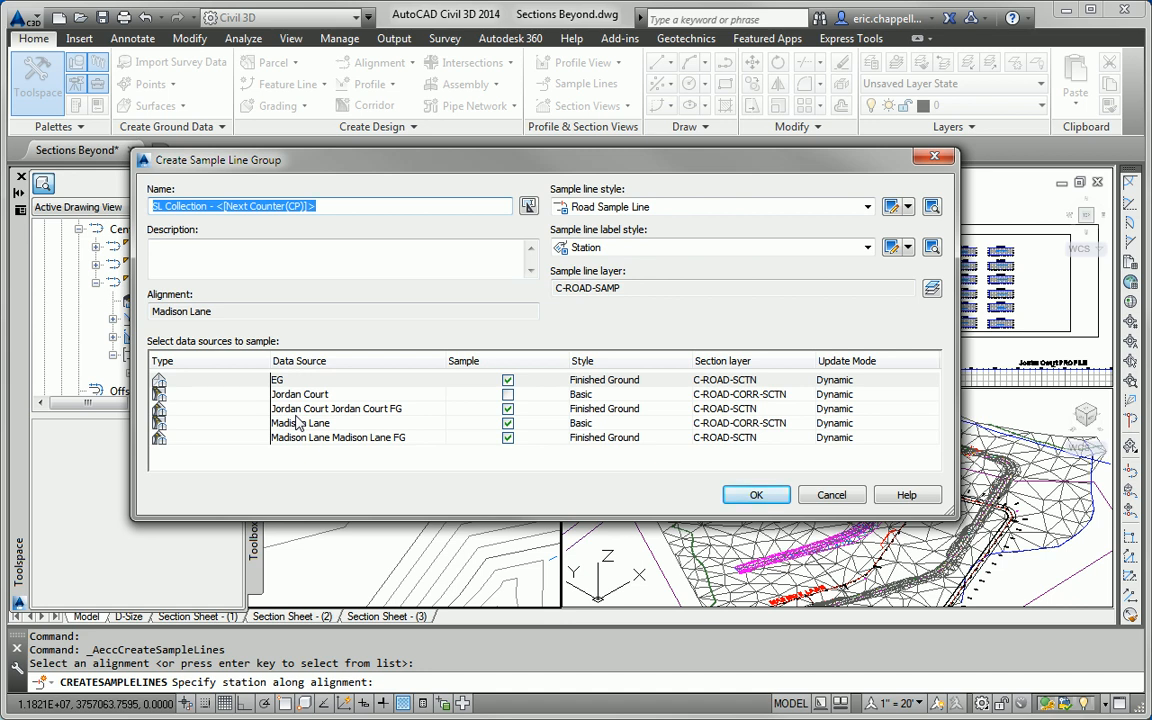
Exclude the Jordan Court FG and Madison Lane FG surfaces from sampling, keep EG and the Madison Lane corridor, and create the group
left_click(507, 408)
left_click(507, 408)
left_click(507, 423)
left_click(507, 437)
left_click(507, 423)
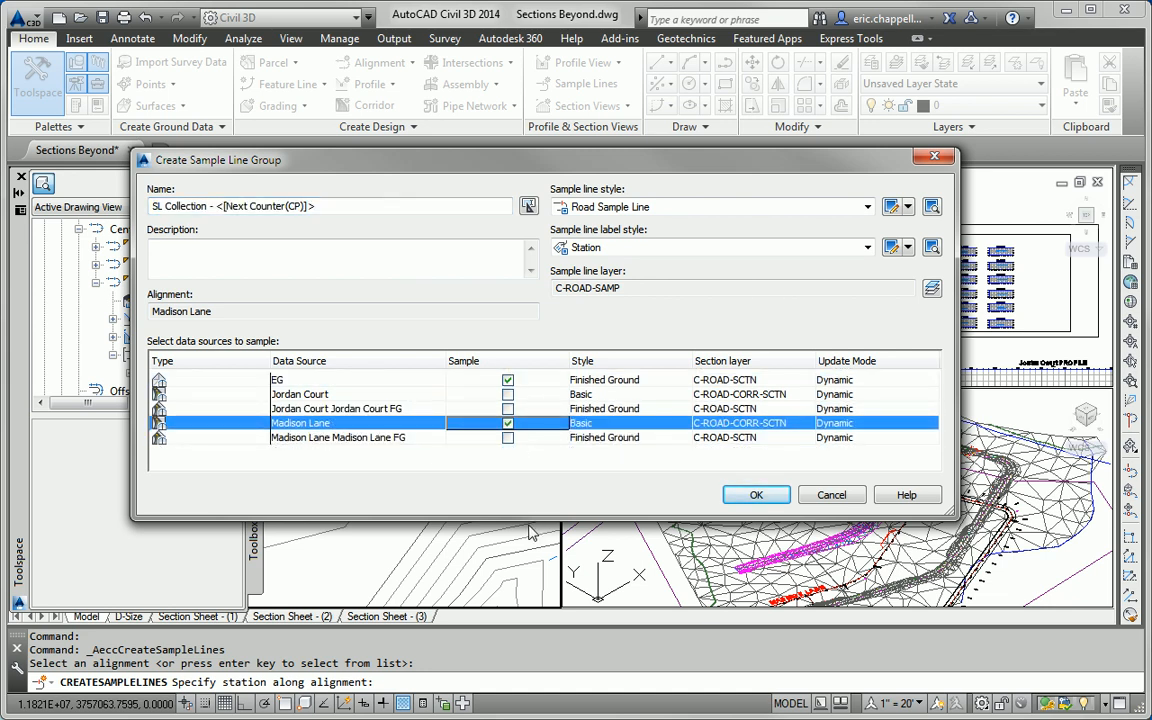
left_click(770, 498)
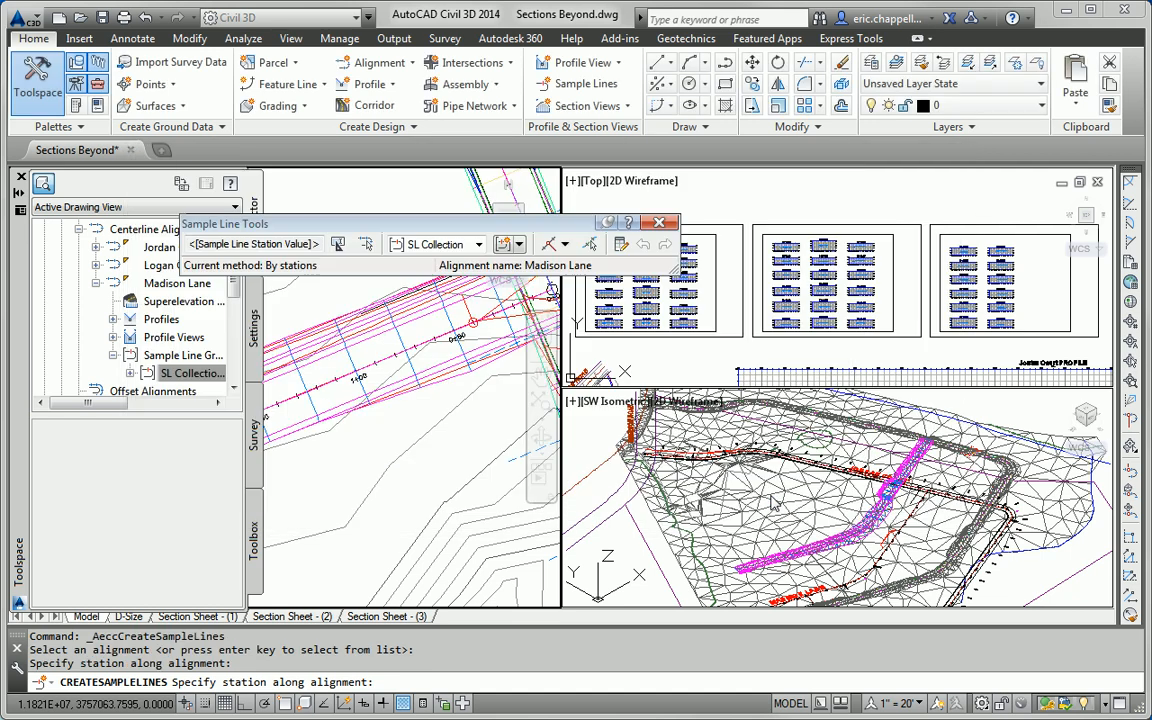
Choose to create the sample lines by range of stations and turn on the use of sampling increments
left_click(564, 244)
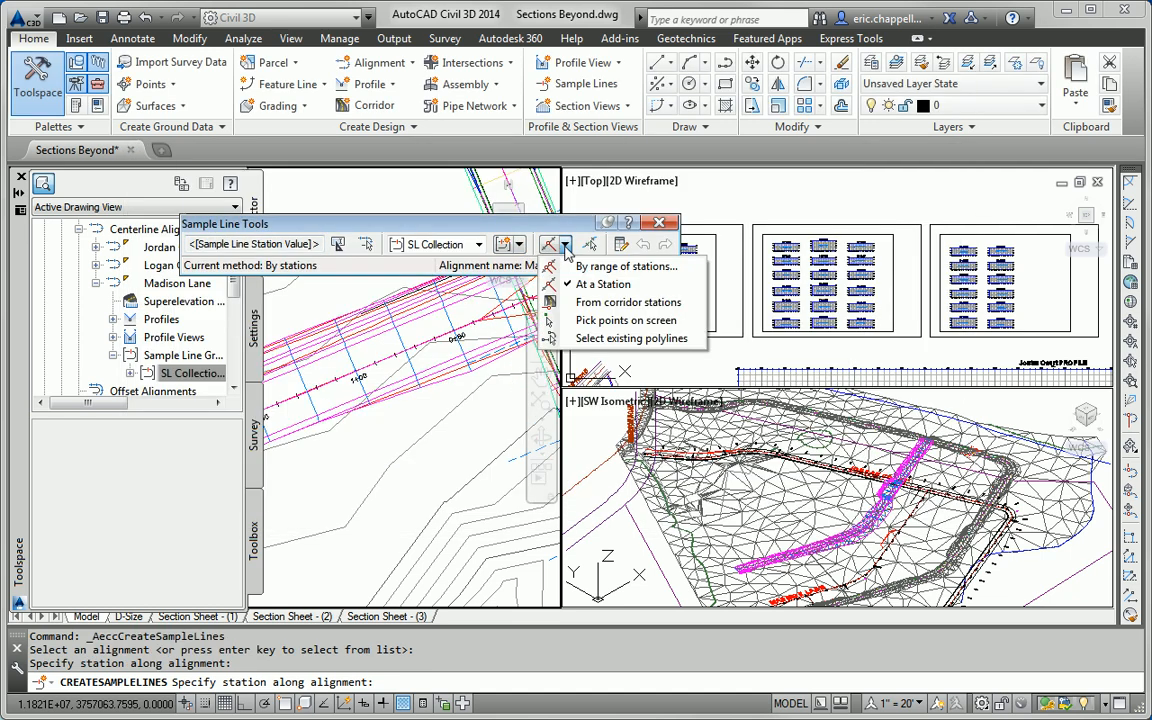
left_click(634, 268)
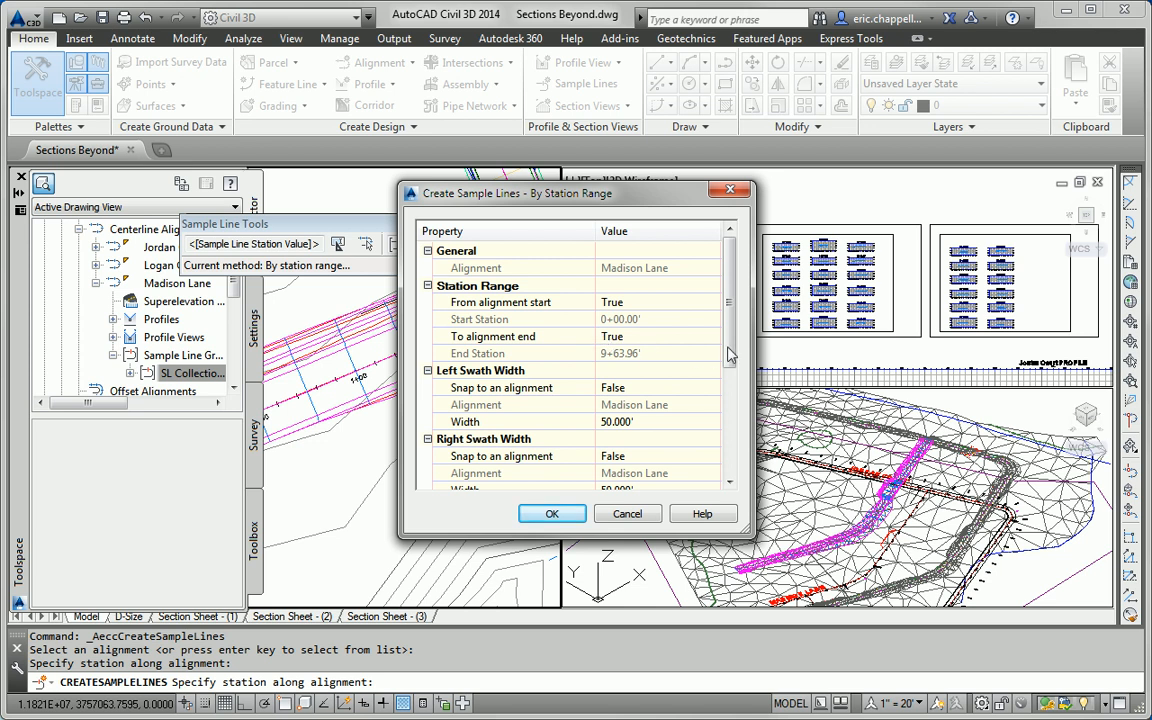
scroll(656, 330, "down", 4)
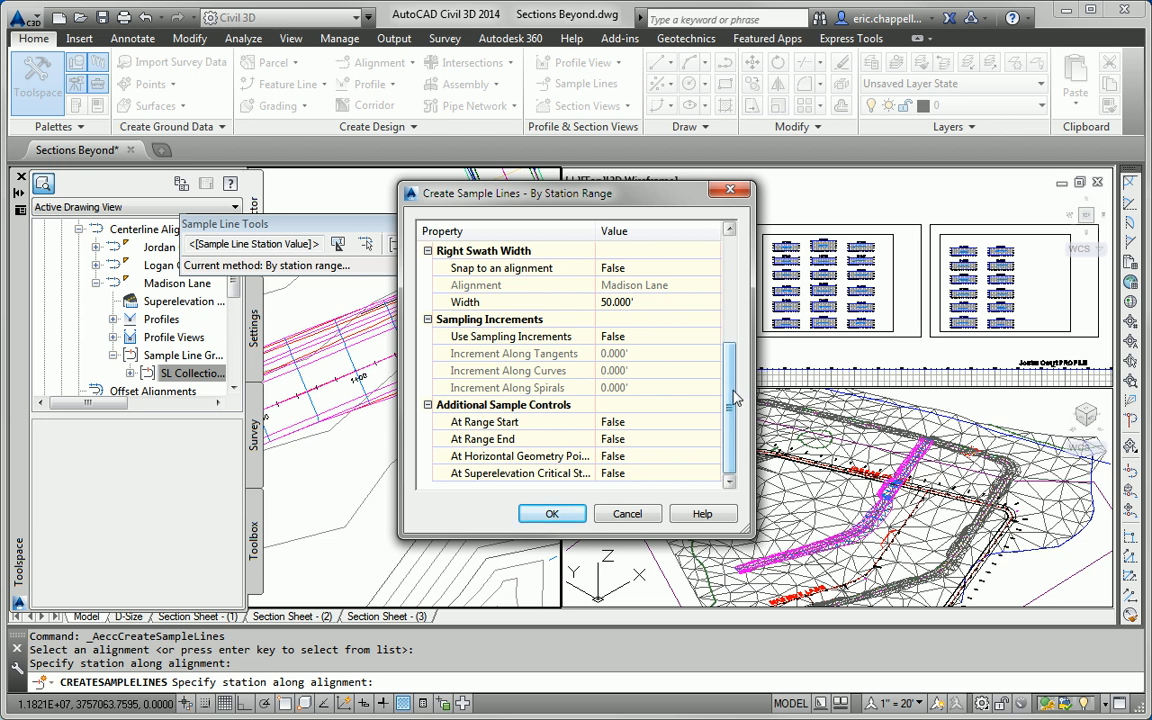
scroll(736, 395, "up", 3)
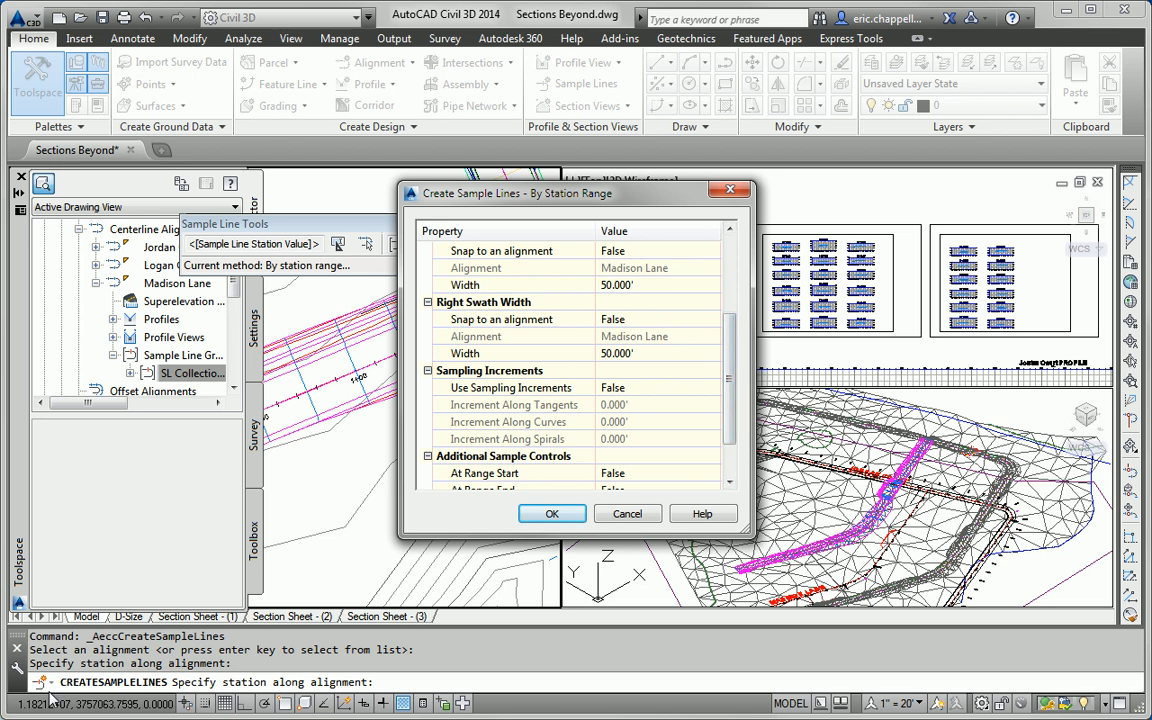
scroll(460, 383, "down", 3)
left_click(625, 340)
left_click(630, 366)
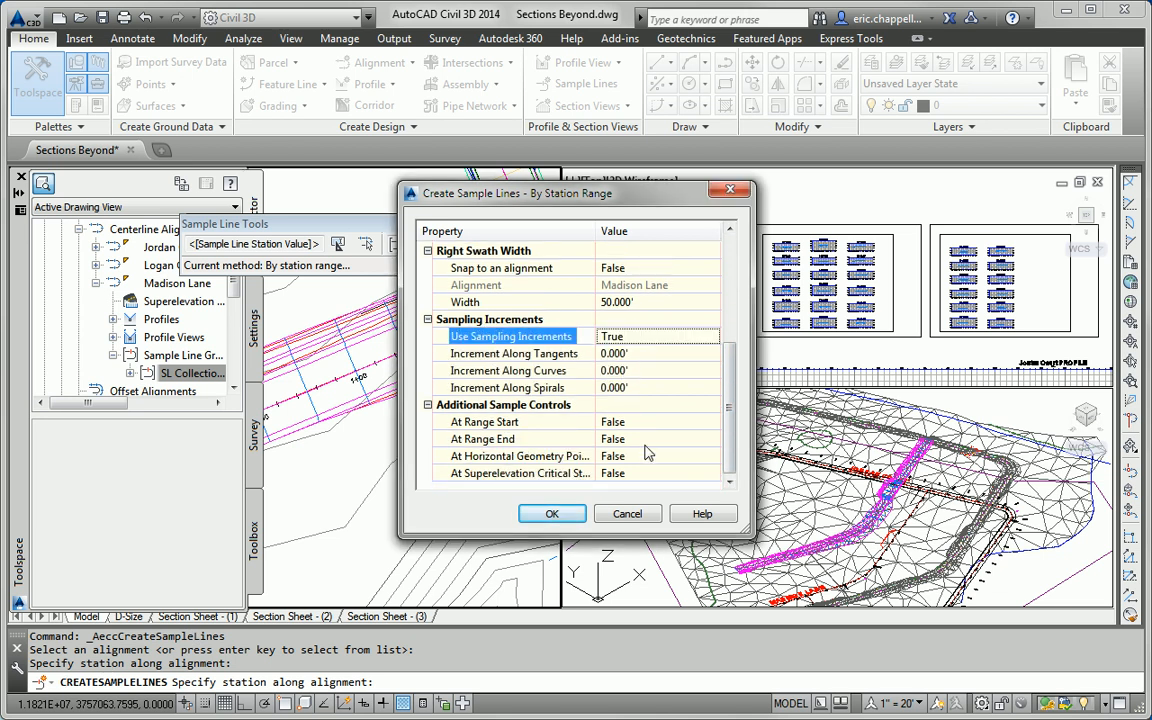
Set the sampling increments along tangents and along curves to 50'
left_click(634, 354)
type("50")
left_click(627, 370)
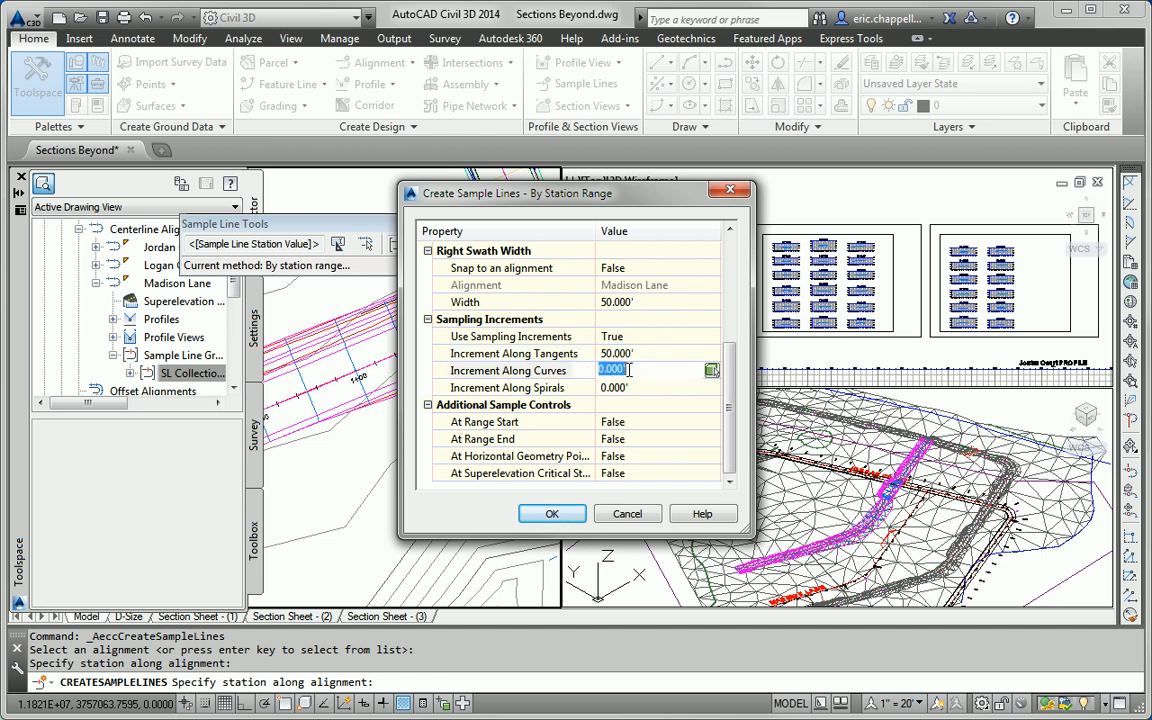
type("50")
left_click(628, 387)
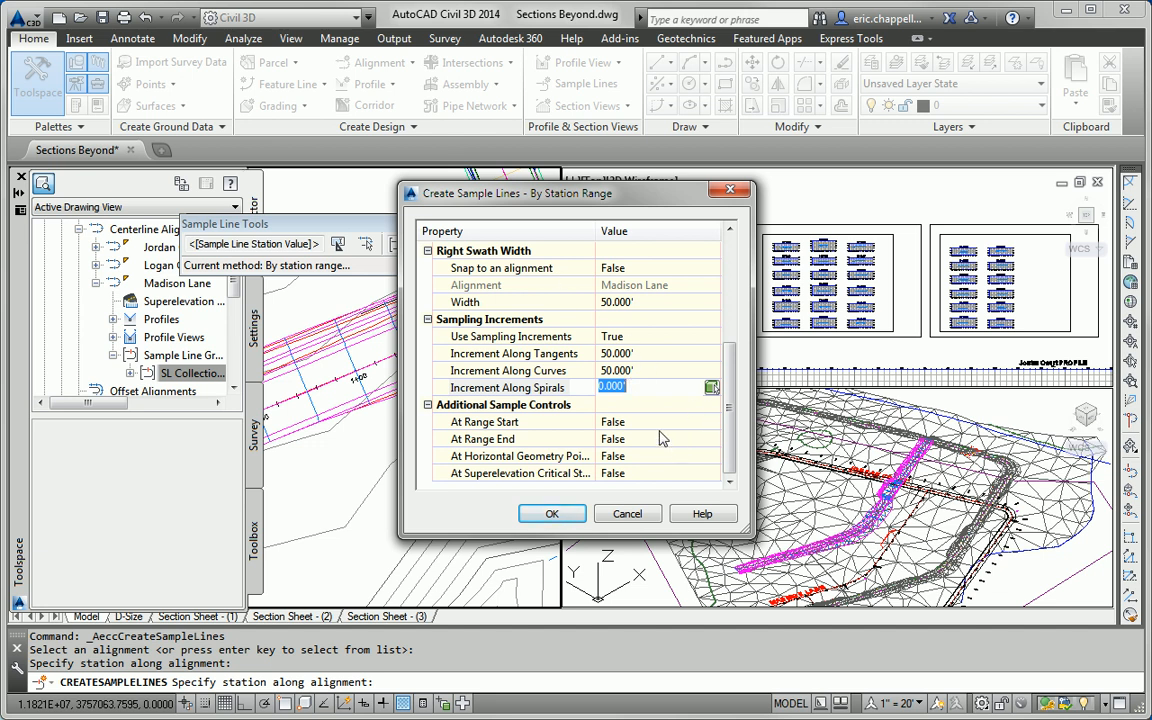
Include sample lines at the range start and range end, create them along Madison Lane, and finish the command
left_click(643, 431)
left_click(642, 434)
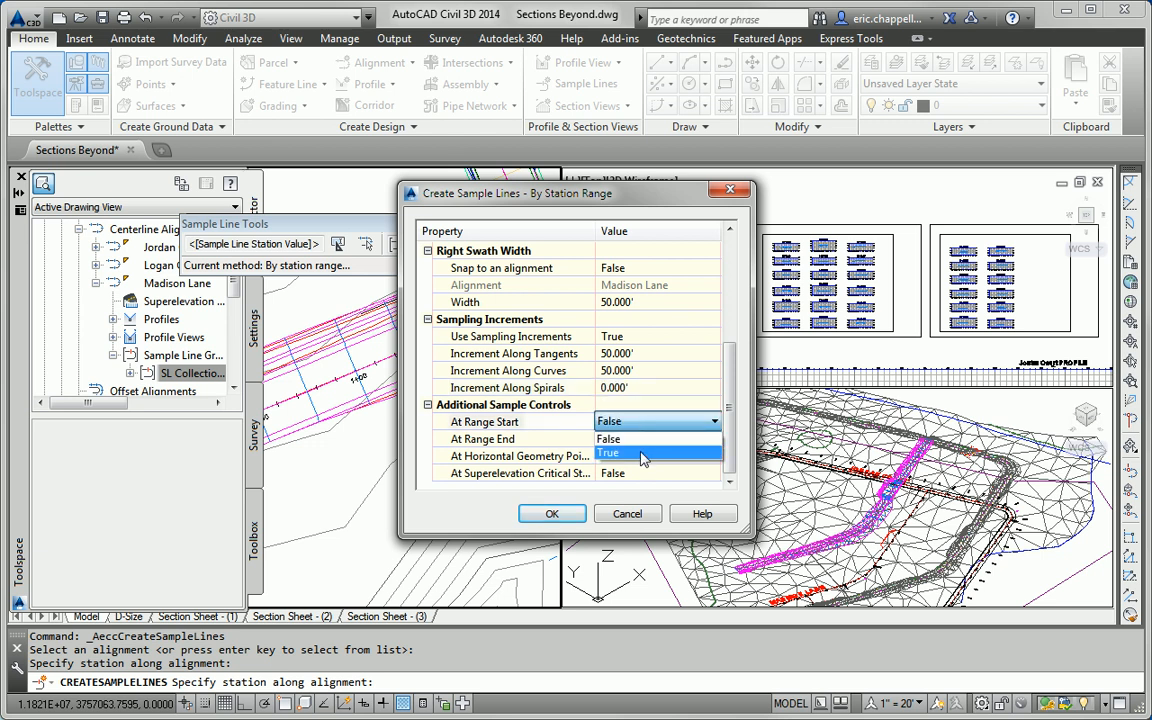
left_click(640, 456)
left_click(638, 440)
left_click(636, 441)
left_click(630, 470)
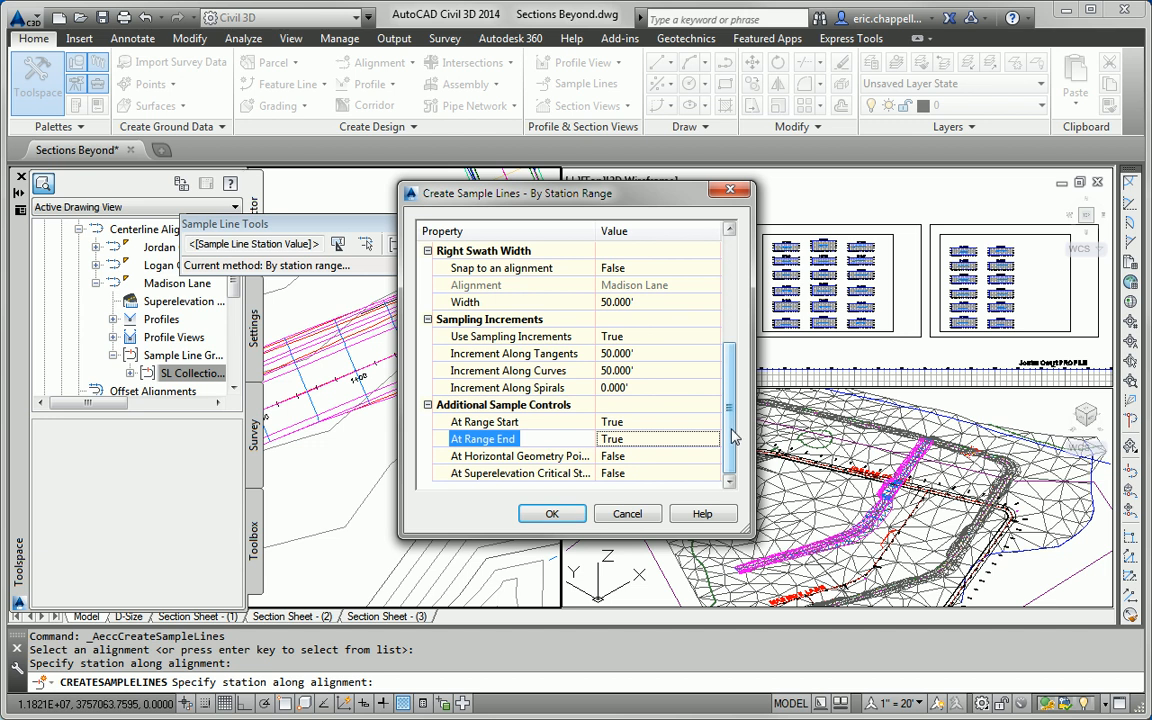
left_click(581, 518)
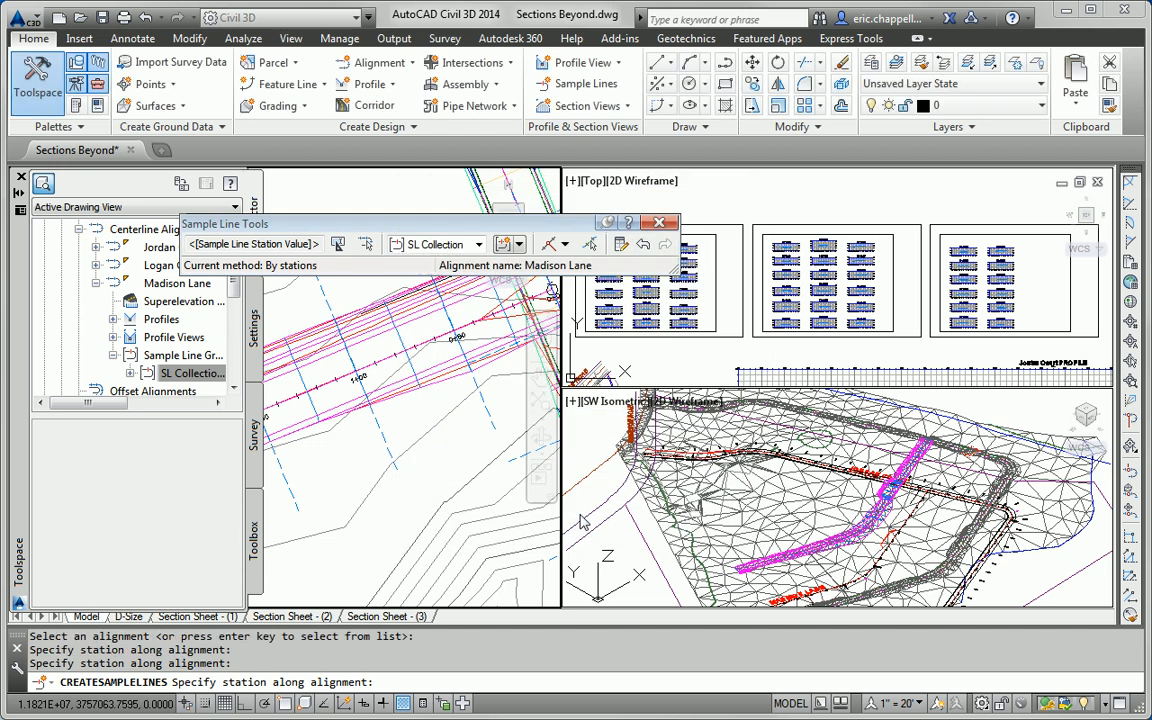
key("Escape")
Examine the new Madison Lane sample lines and station labels, including 0+00 at the Jordan Court intersection
mouse_move(467, 420)
middle_mouse_down()
mouse_move(434, 427)
mouse_move(512, 387)
middle_mouse_up()
scroll(437, 388, "up", 3)
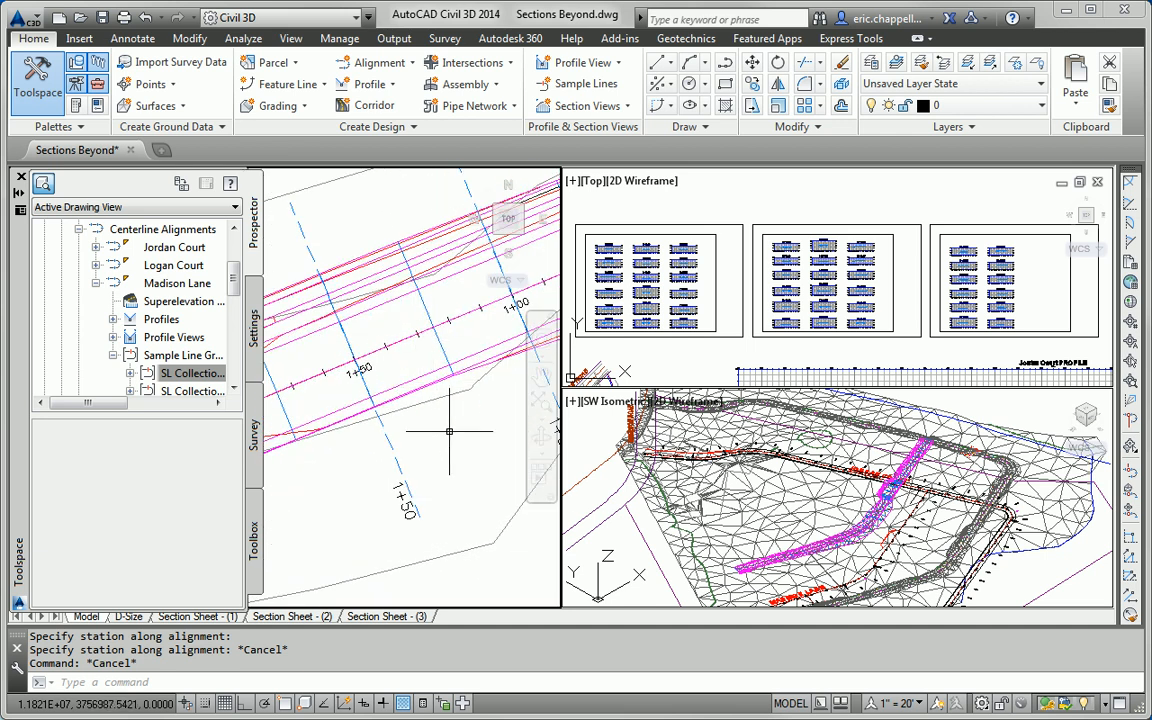
mouse_move(385, 432)
middle_mouse_down()
mouse_move(537, 368)
mouse_move(420, 427)
mouse_move(465, 411)
mouse_move(304, 473)
middle_mouse_up()
mouse_move(456, 411)
middle_mouse_down()
mouse_move(303, 473)
mouse_move(350, 449)
mouse_move(332, 455)
middle_mouse_up()
middle_click_drag(470, 403, 326, 452)
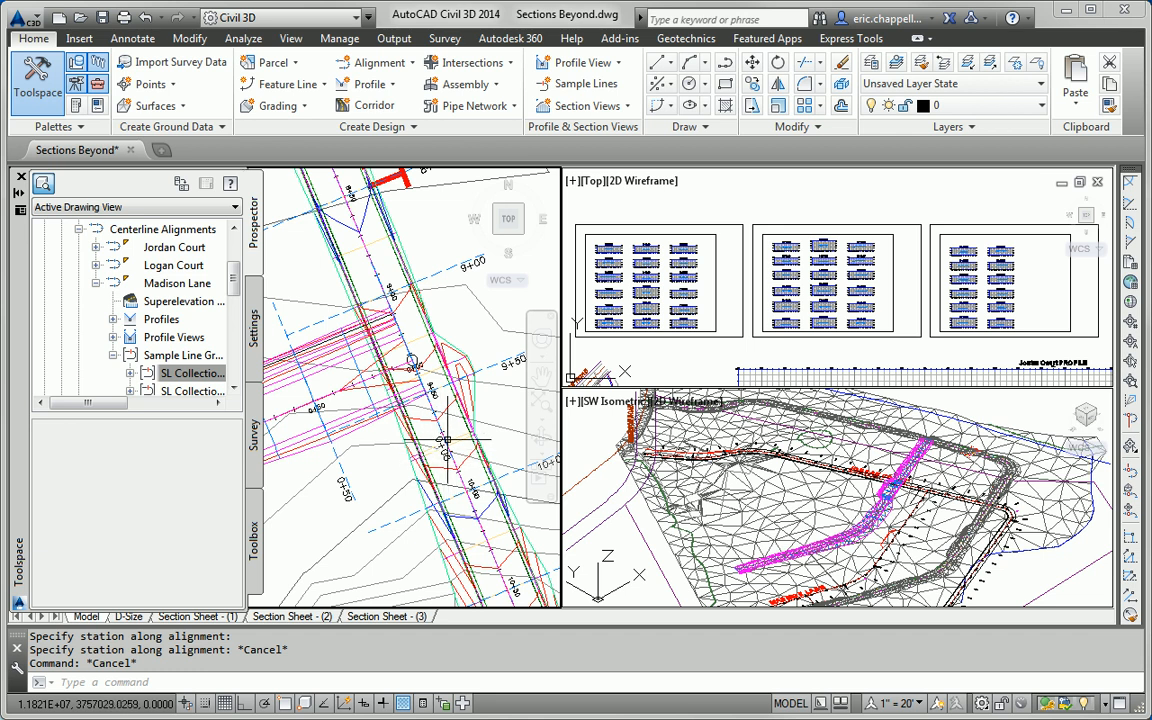
scroll(438, 455, "up", 2)
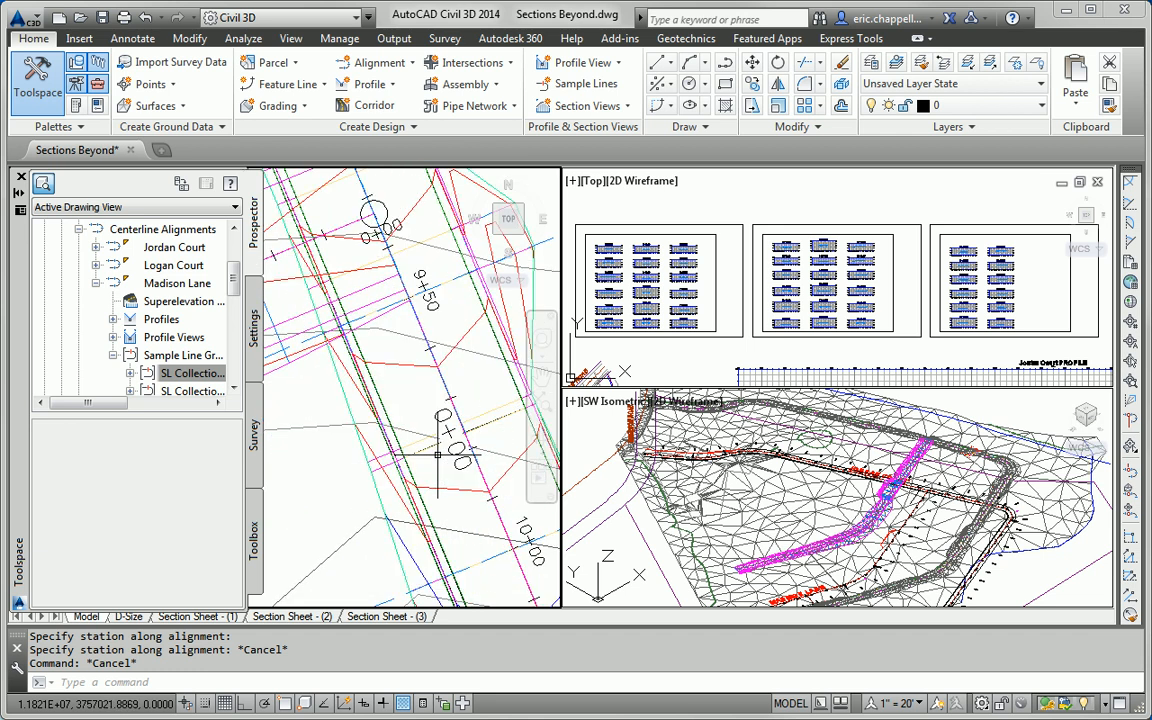
scroll(438, 455, "down", 2)
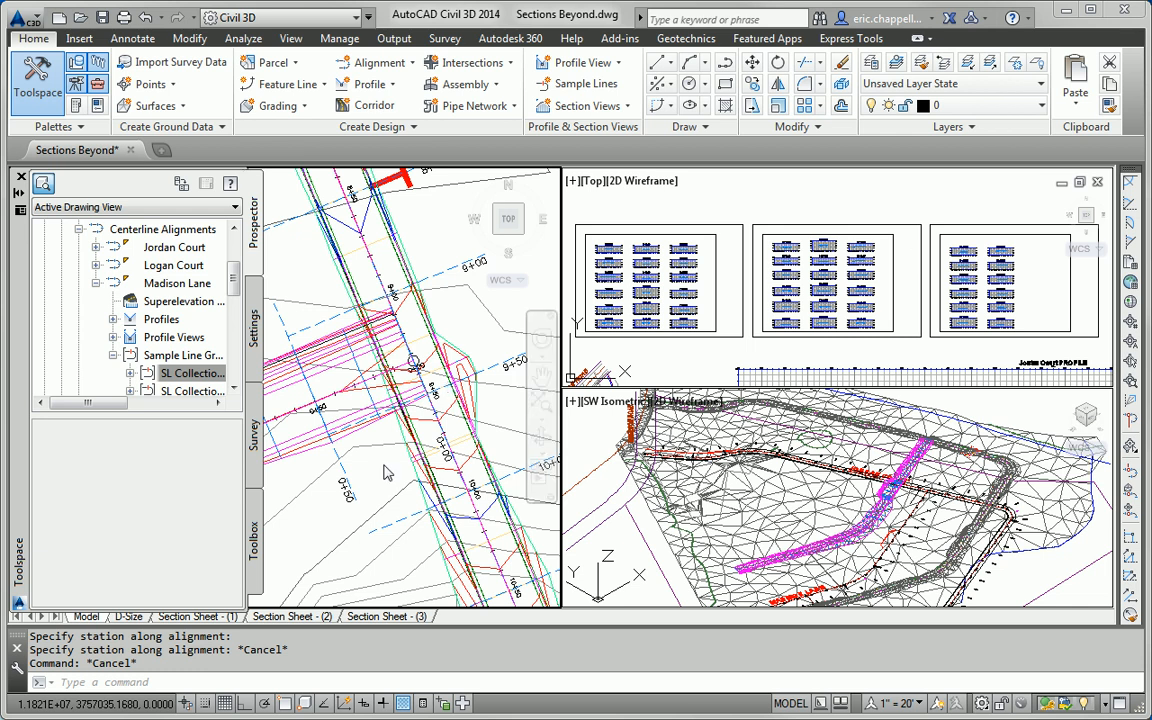
scroll(383, 465, "down", 2)
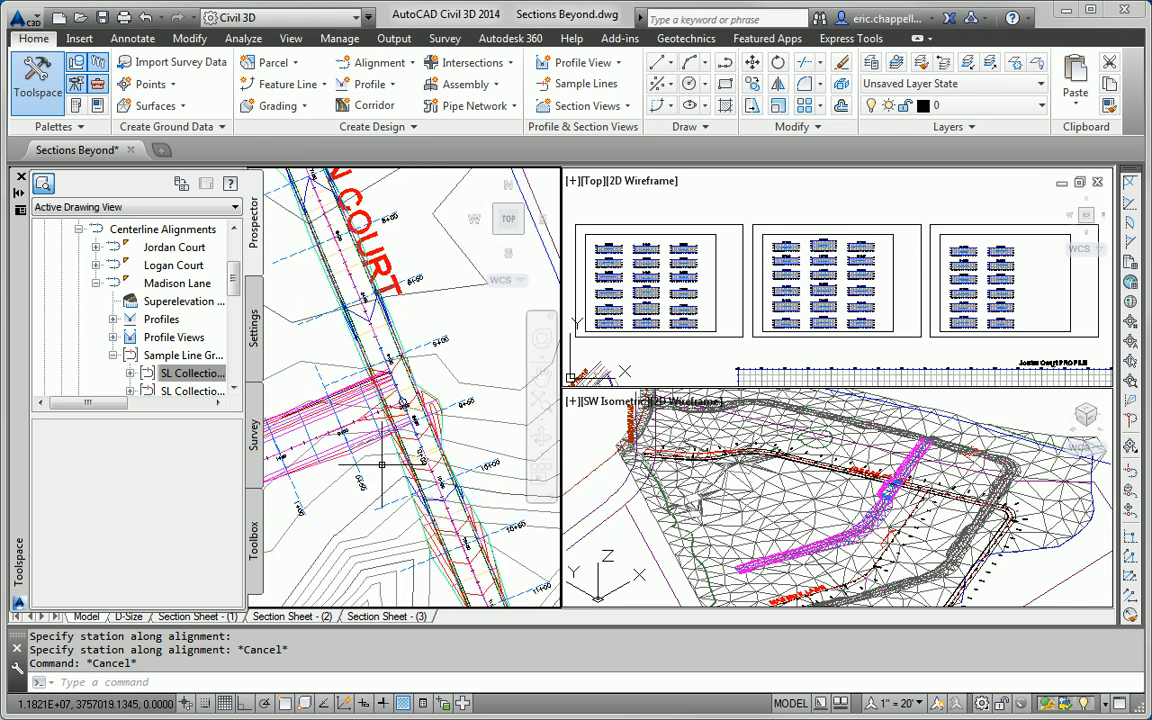
scroll(375, 445, "down", 5)
middle_click_drag(431, 425, 426, 409)
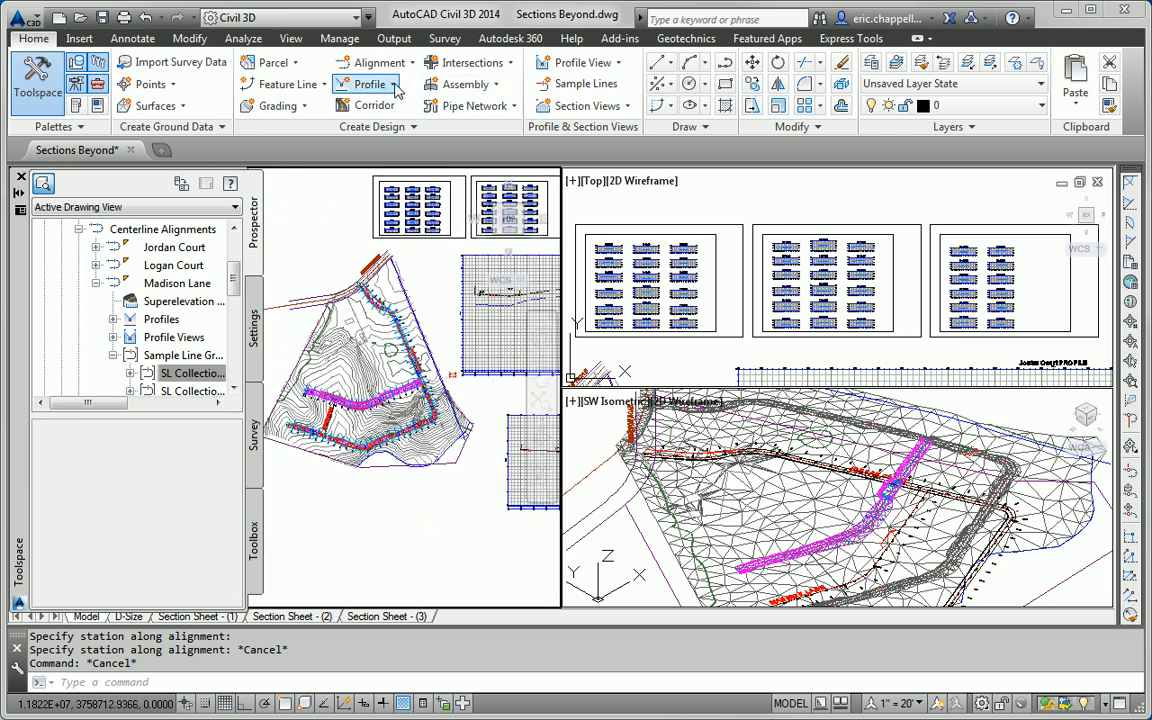
Create a single Madison Lane section view at station 0+00.00 from SL Collection - 3, placing it in an empty area
left_click(582, 106)
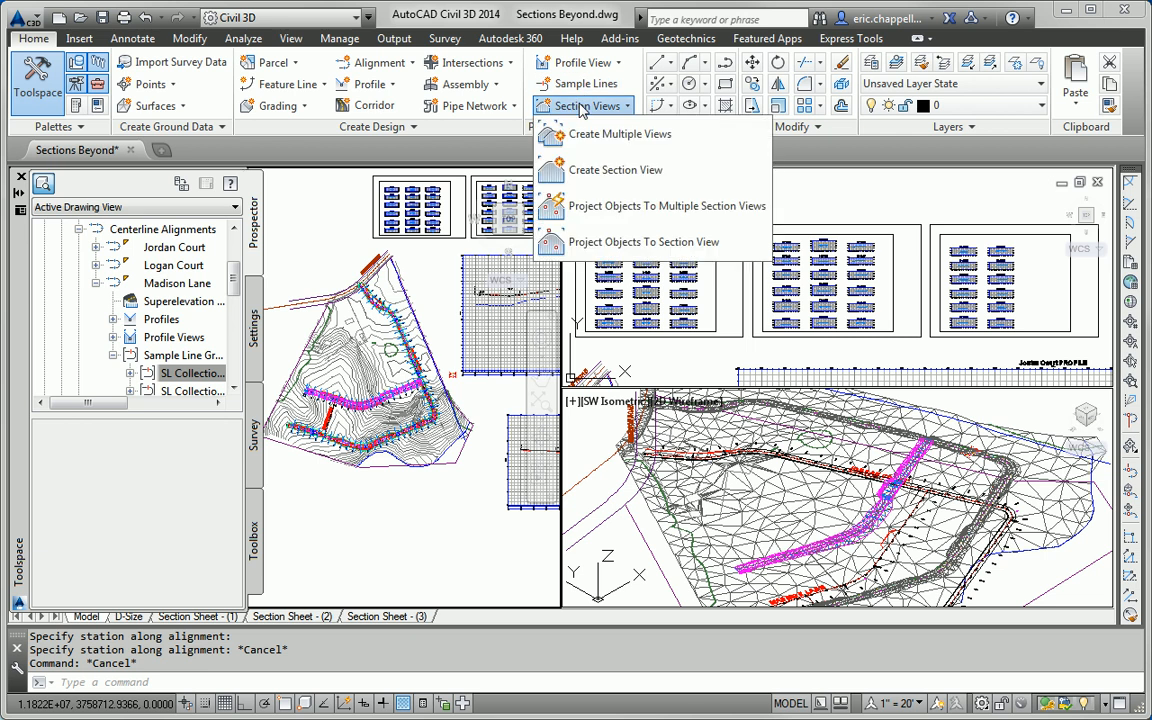
left_click(605, 171)
left_click(527, 210)
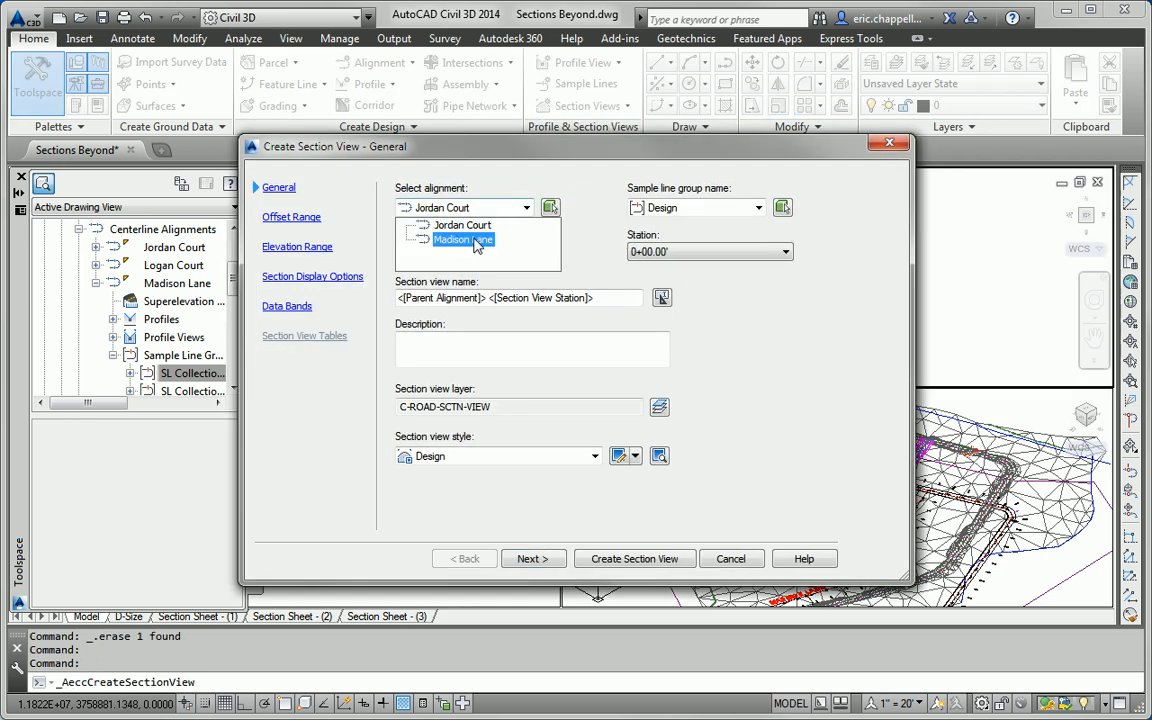
left_click(472, 238)
left_click(758, 209)
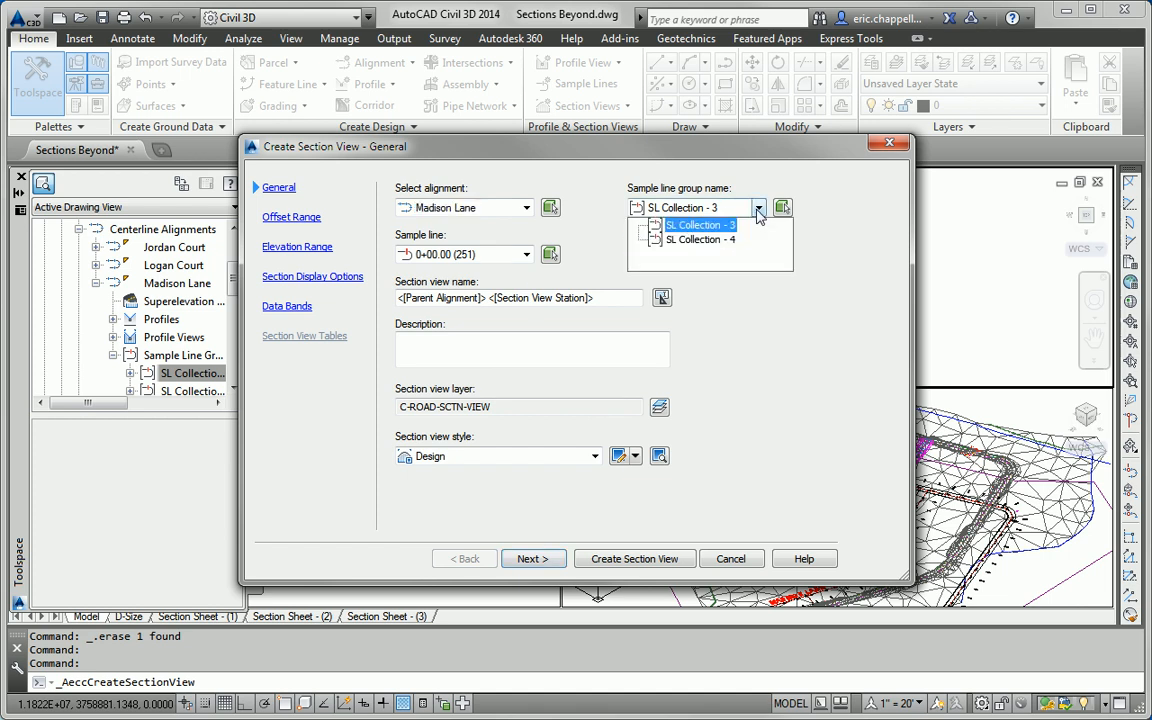
left_click(700, 225)
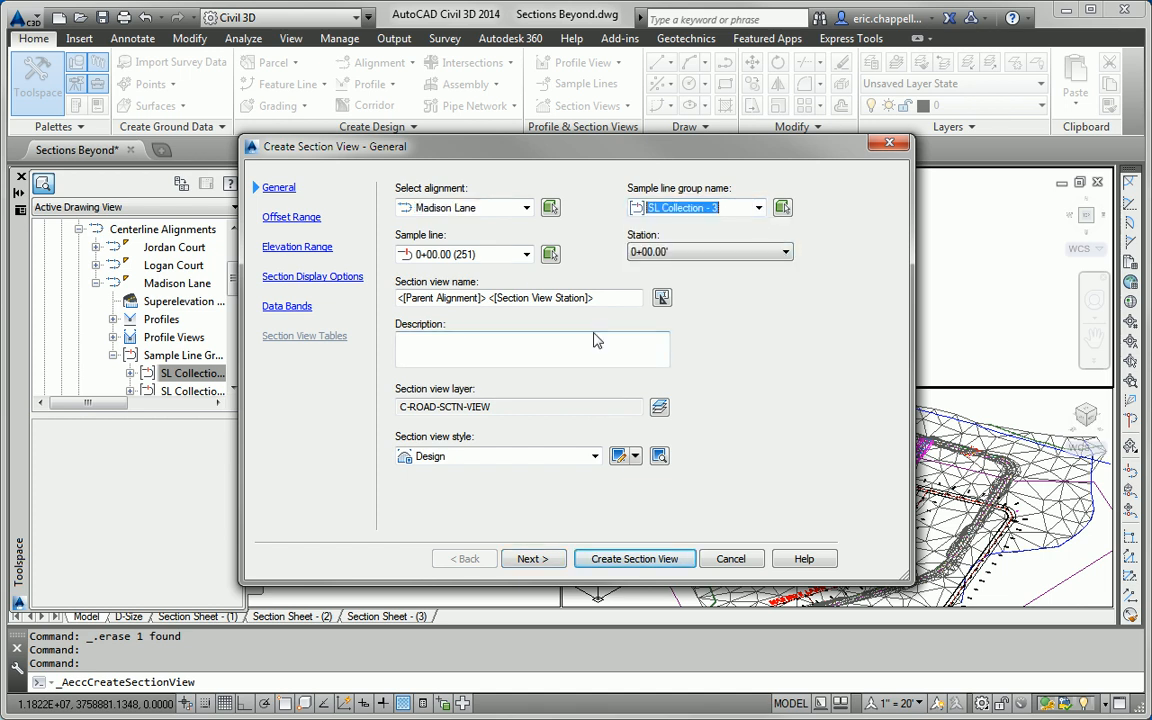
left_click(630, 559)
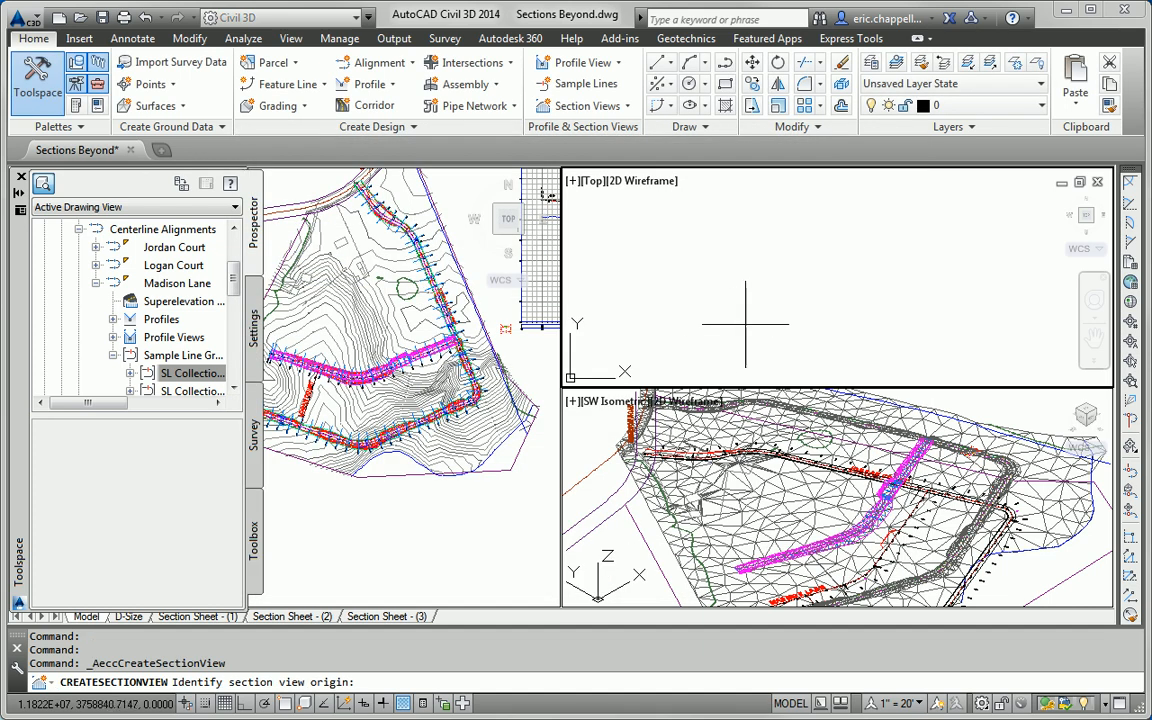
left_click(804, 340)
Add the Jordan Court Jordan Court FG surface as a sampled source for the Madison Lane 0+00.00 section view's sample line group, SL Collection - 3
scroll(760, 318, "down", 4)
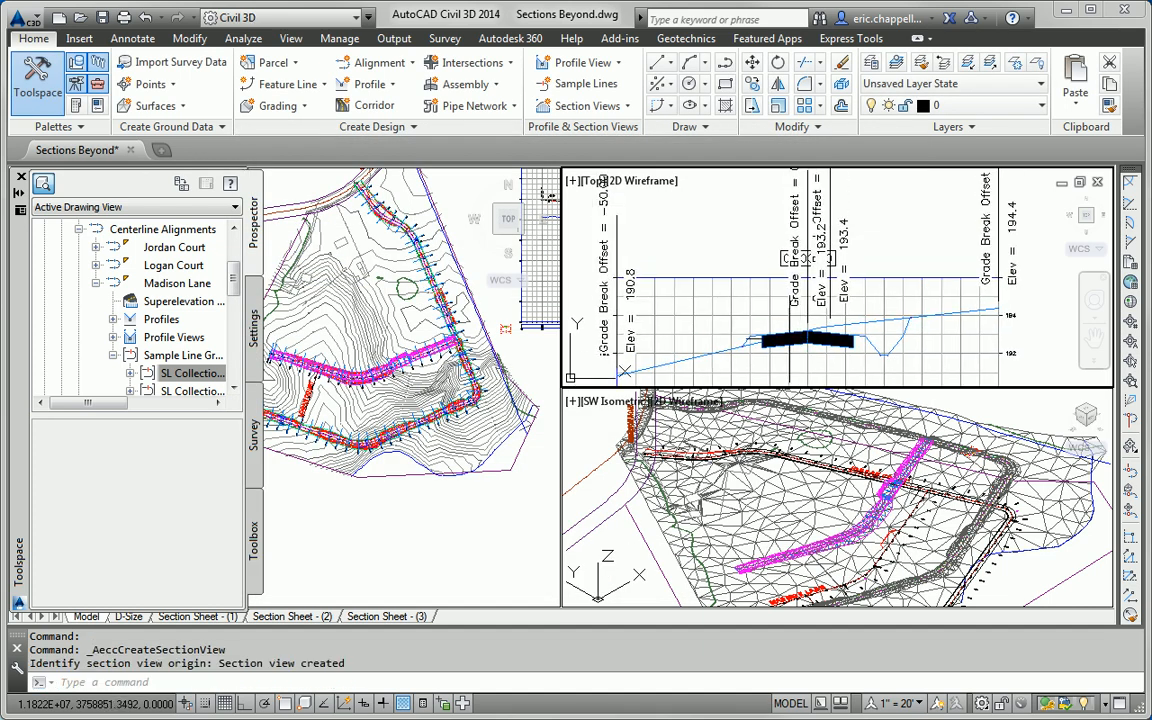
scroll(760, 316, "up", 3)
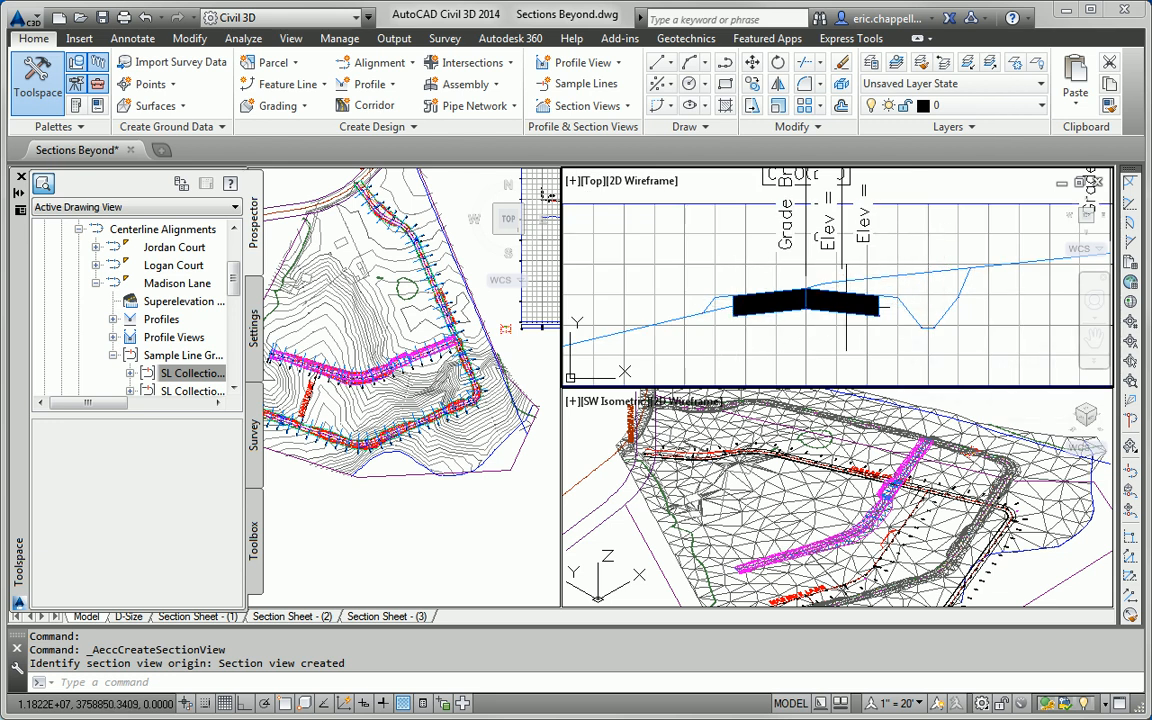
scroll(700, 290, "down", 2)
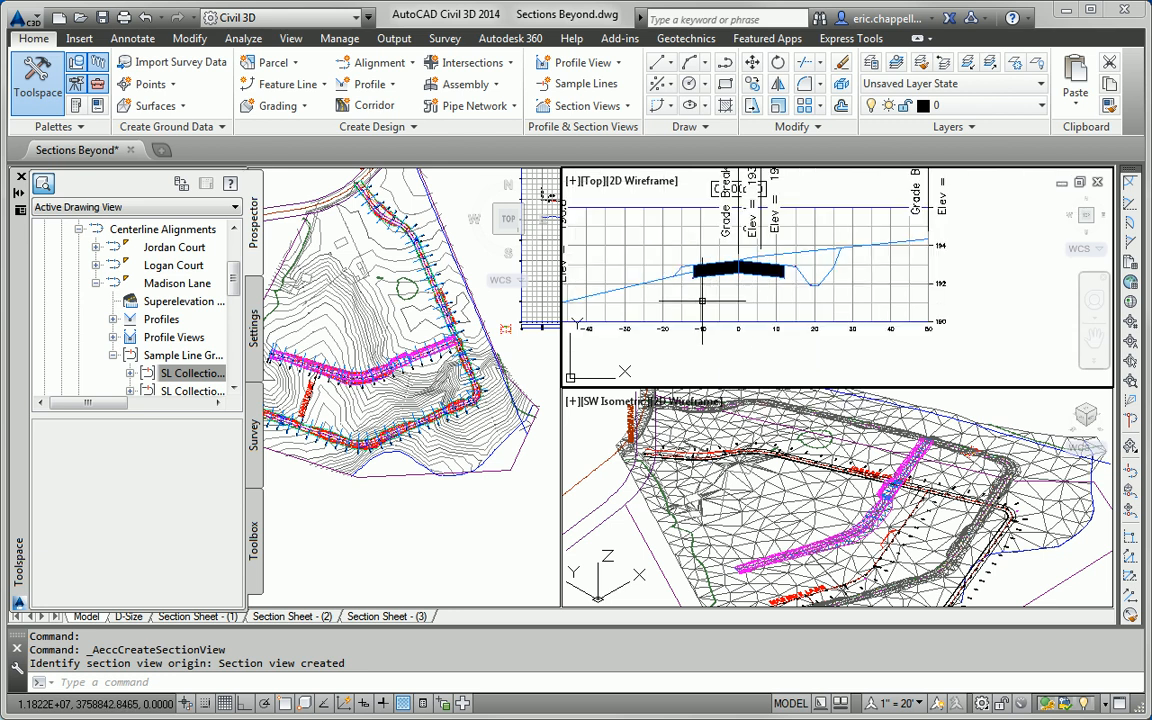
left_click(704, 247)
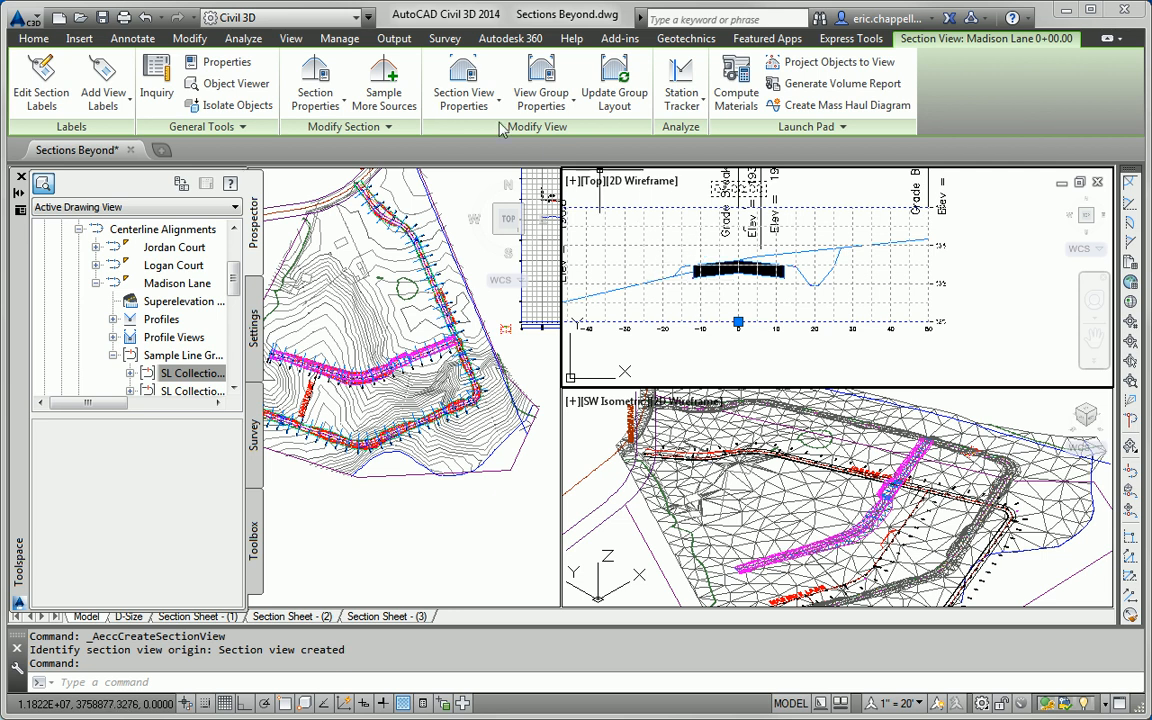
left_click(372, 90)
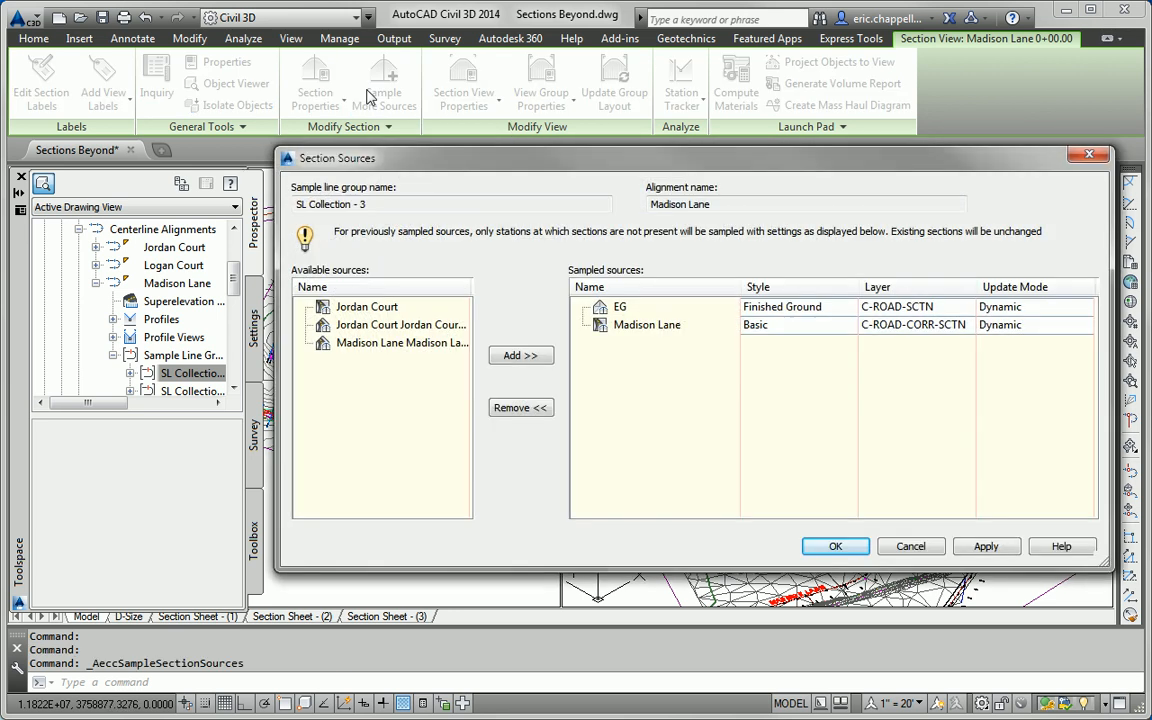
left_click(428, 328)
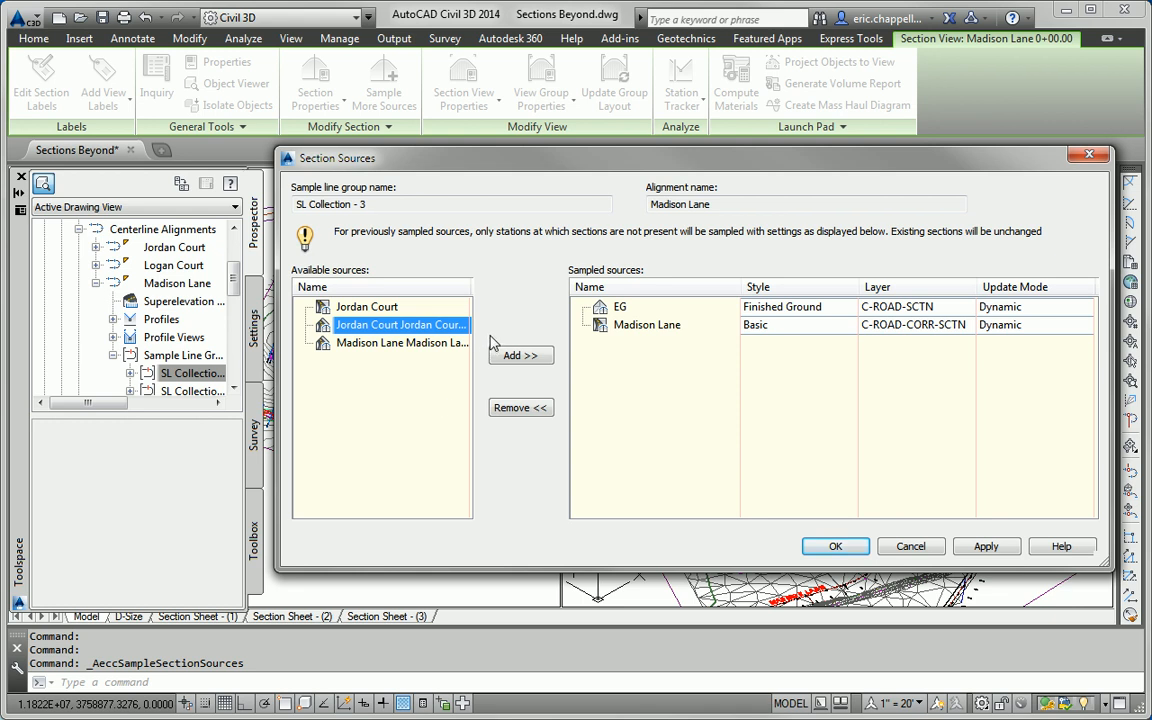
left_click_drag(710, 160, 442, 170)
left_click_drag(867, 348, 1101, 348)
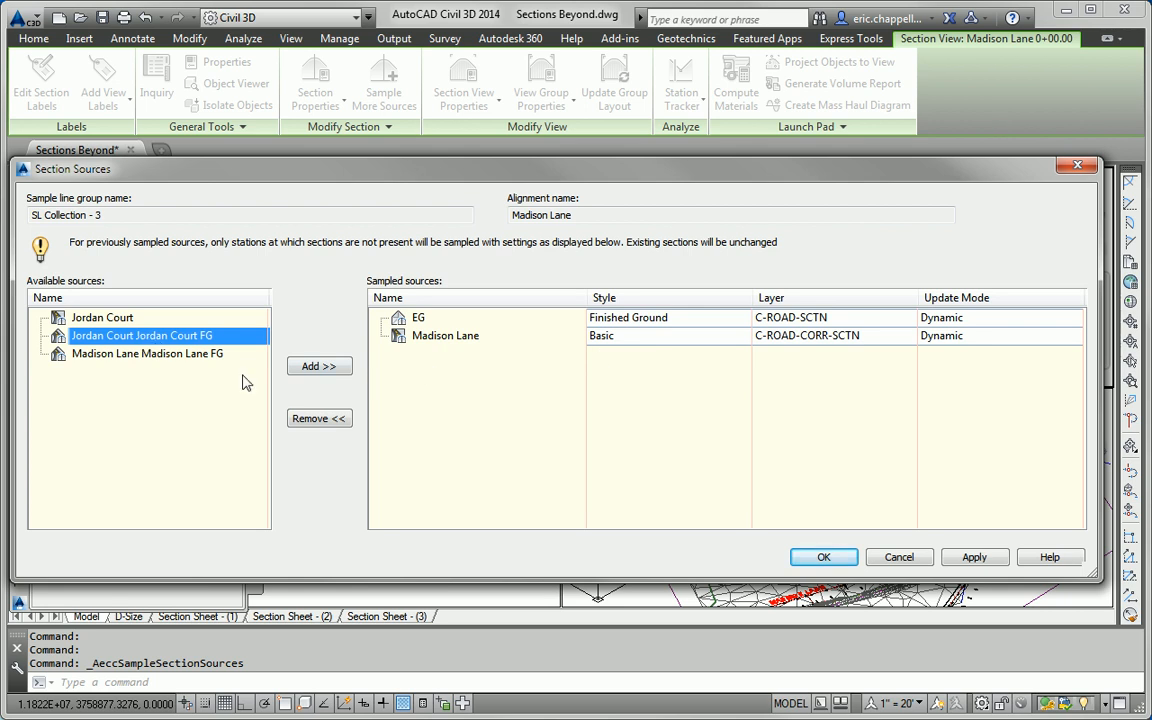
left_click(318, 366)
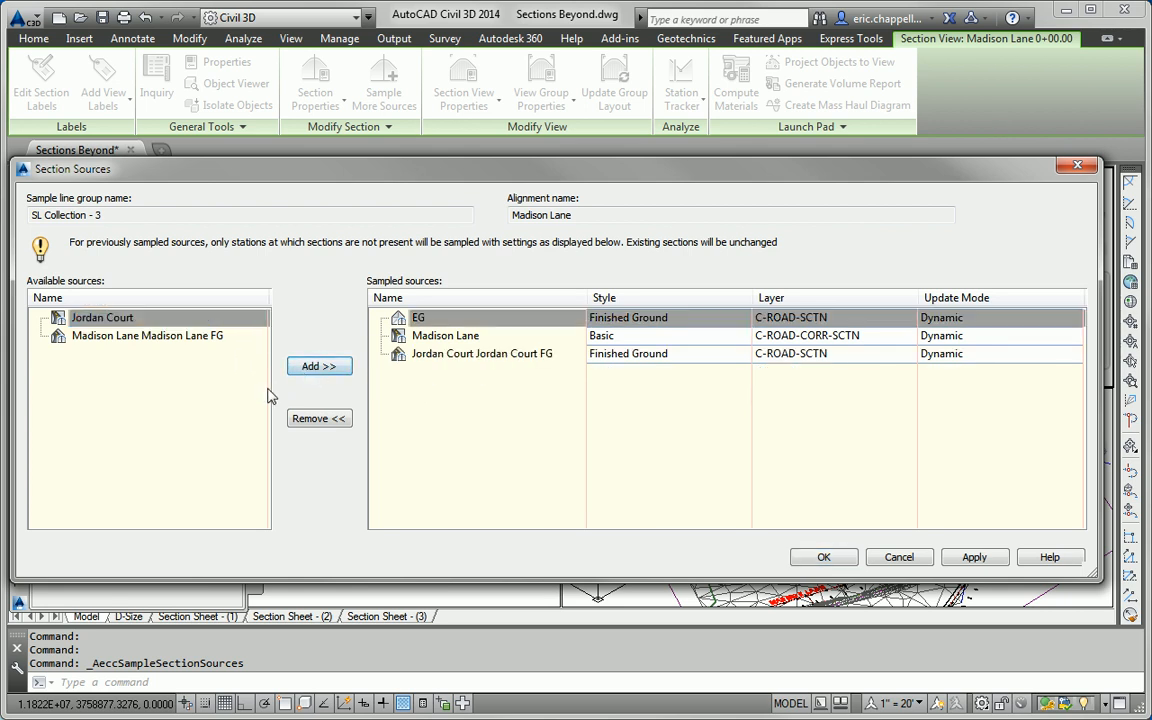
left_click(823, 557)
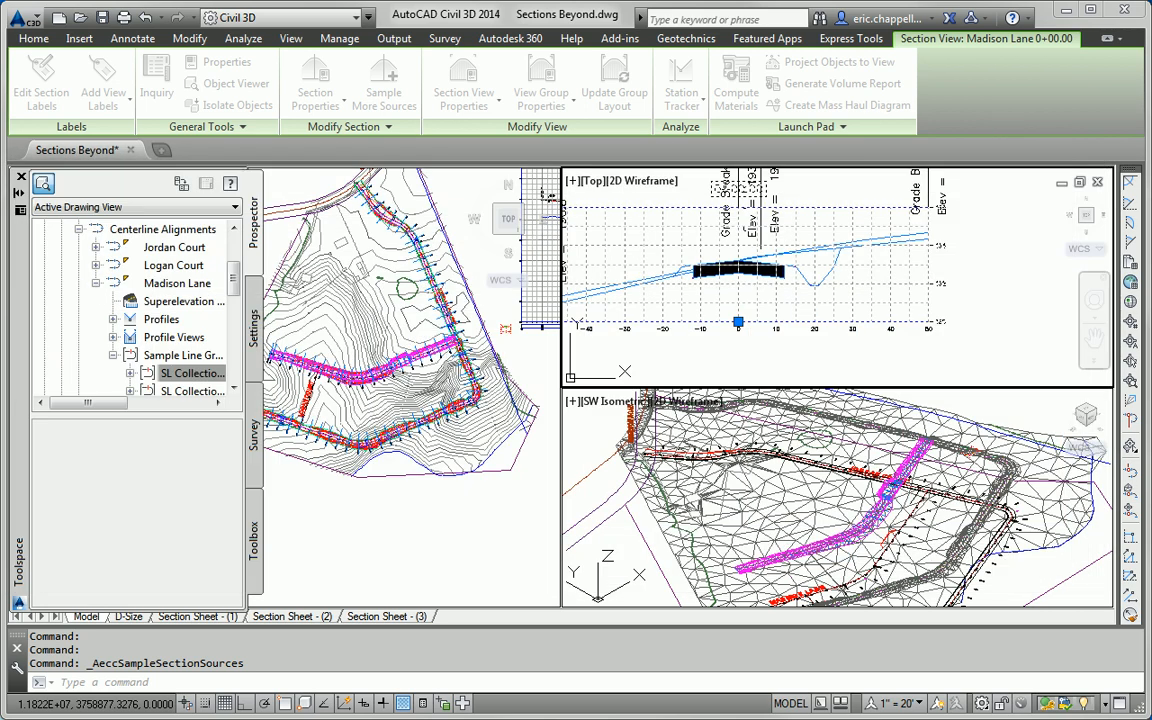
Set the EG section's object style to Existing Ground in the Madison Lane 0+00.00 section view and clear the selection
scroll(722, 275, "up", 4)
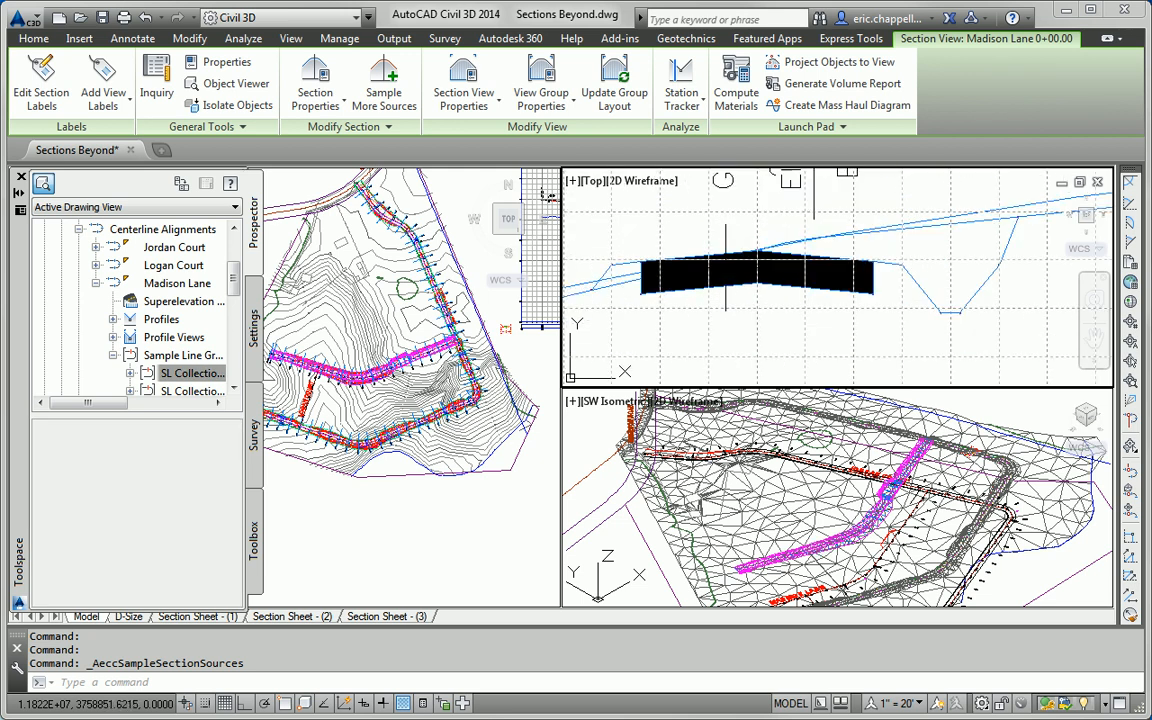
middle_click_drag(709, 299, 657, 294)
key("Escape")
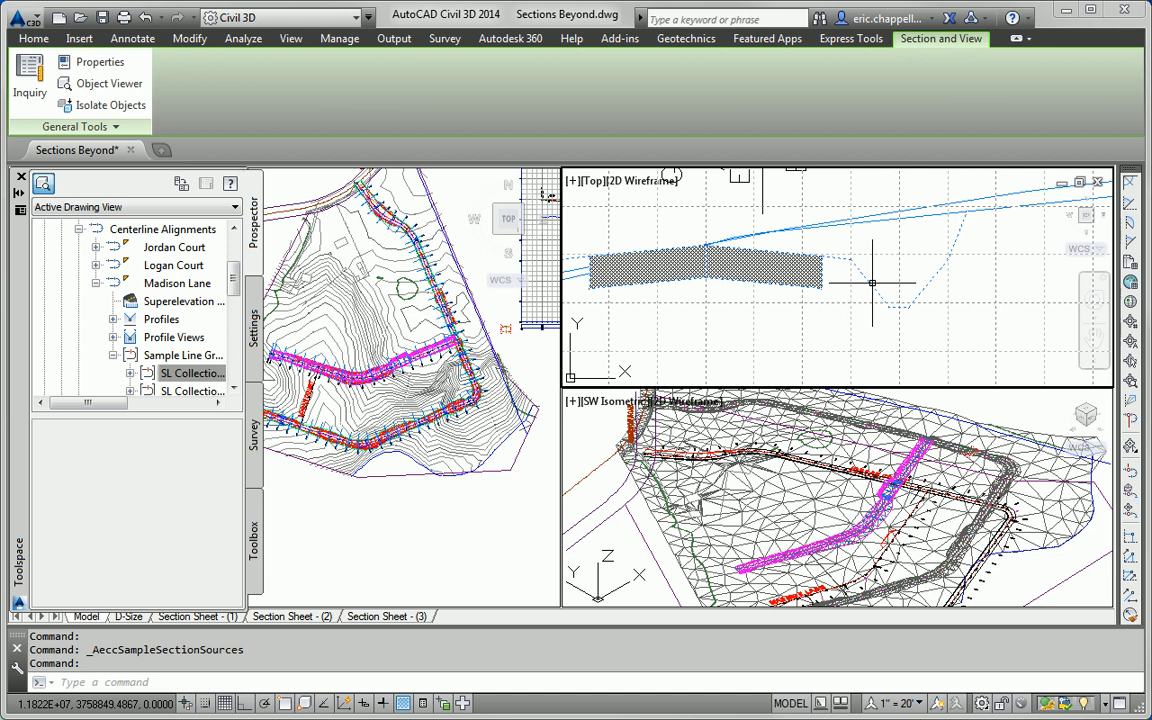
middle_click_drag(859, 275, 784, 302)
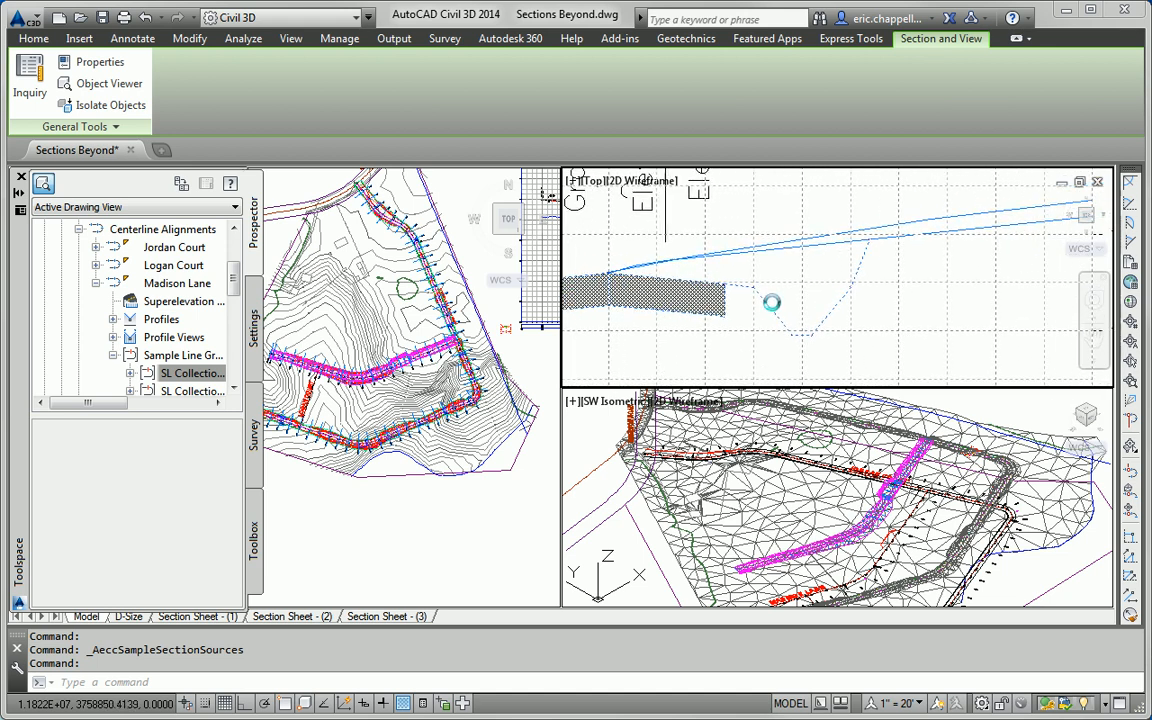
key("Escape")
scroll(680, 280, "up", 2)
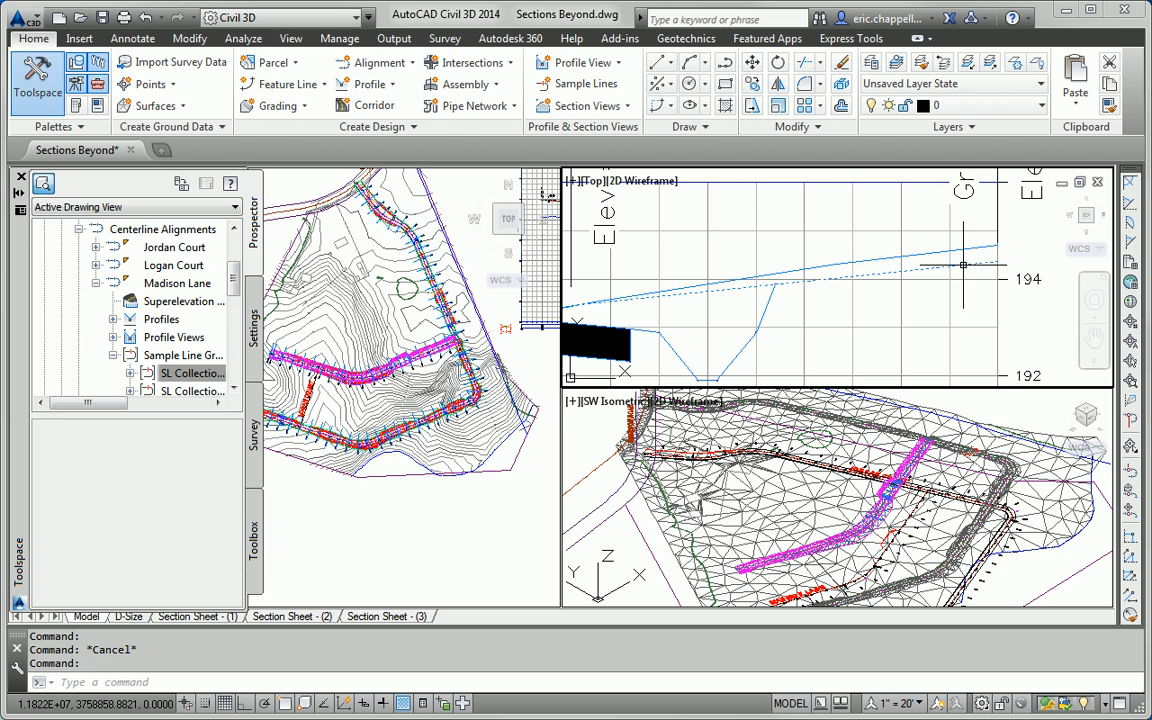
left_click(963, 265)
right_click(963, 265)
left_click(1008, 447)
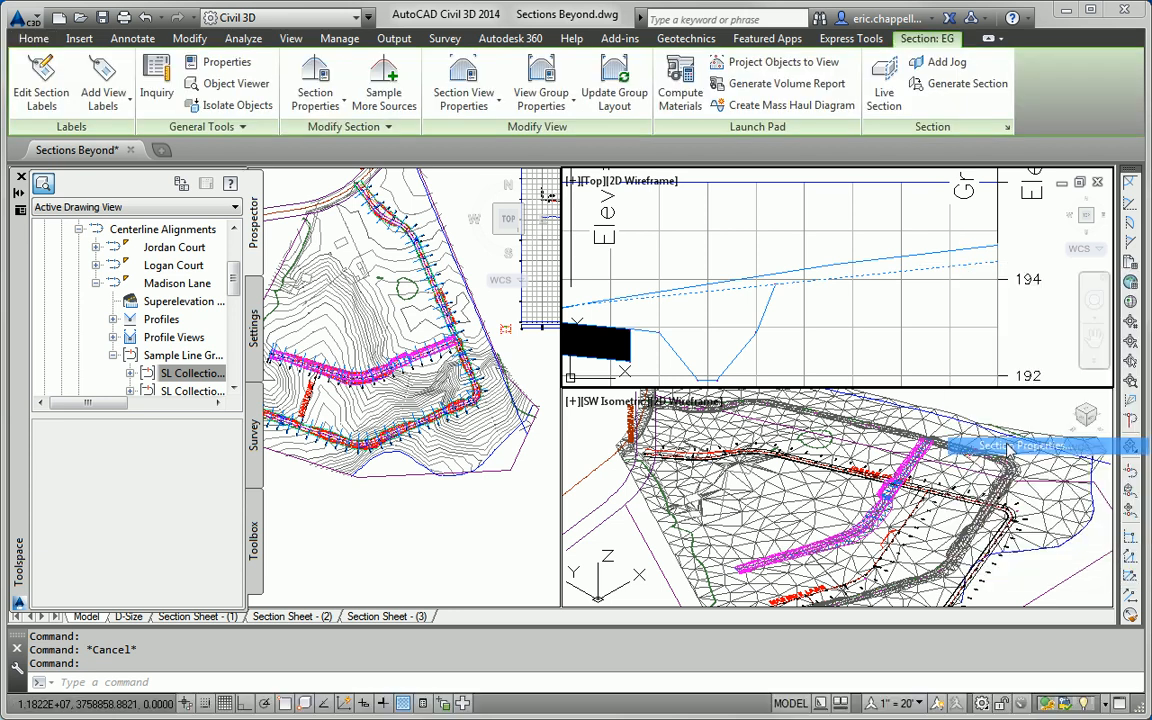
left_click(396, 356)
left_click(397, 373)
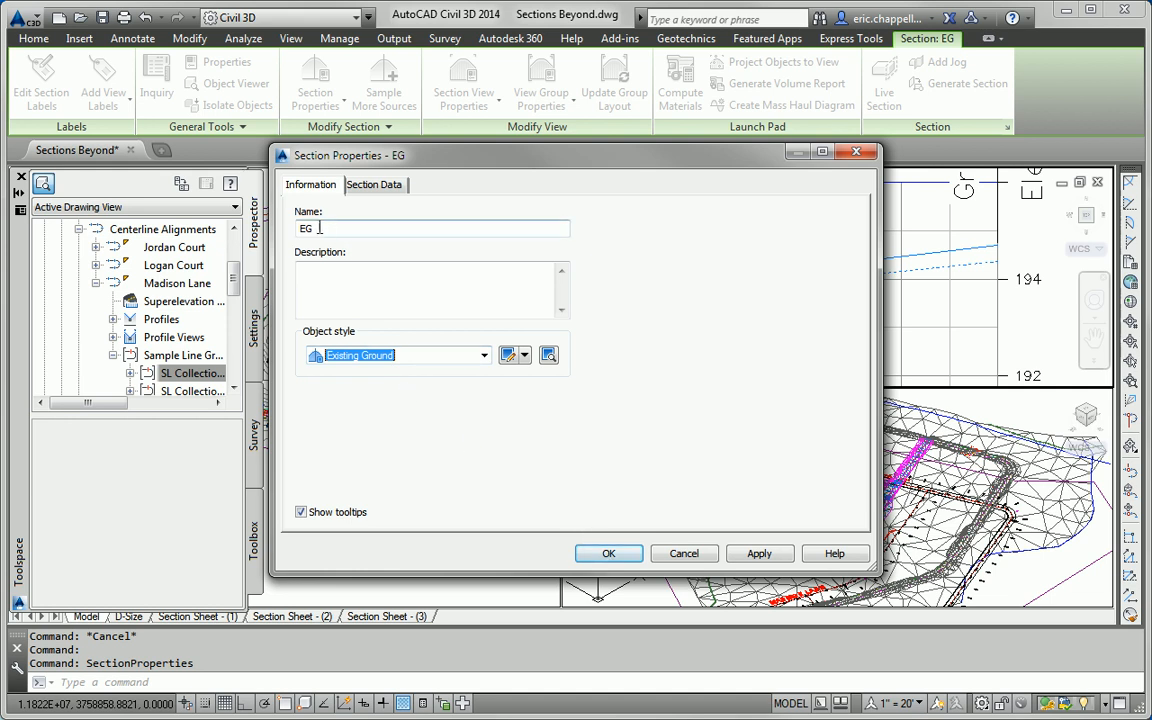
left_click(608, 553)
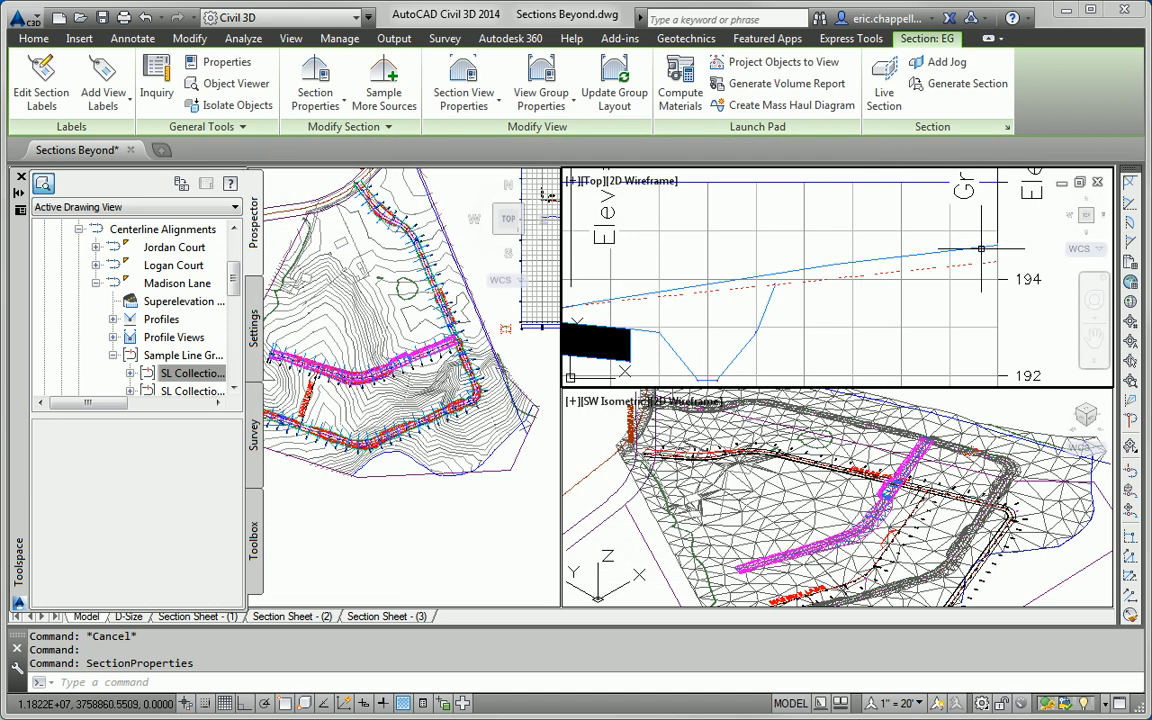
key("Escape")
key("Escape")
Examine how the Jordan Court FG surface section relates to the Madison Lane corridor section and the existing ground around the centerline and both sides
middle_click_drag(830, 270, 976, 240)
left_click(977, 241)
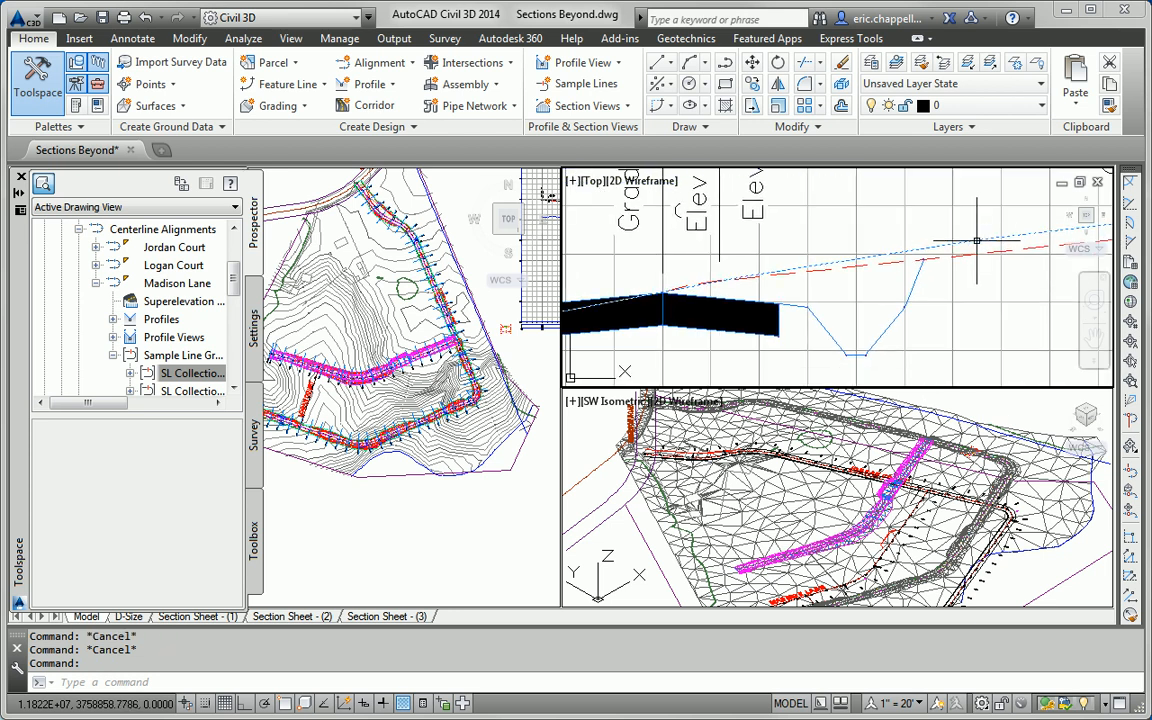
key("Escape")
scroll(779, 291, "up", 3)
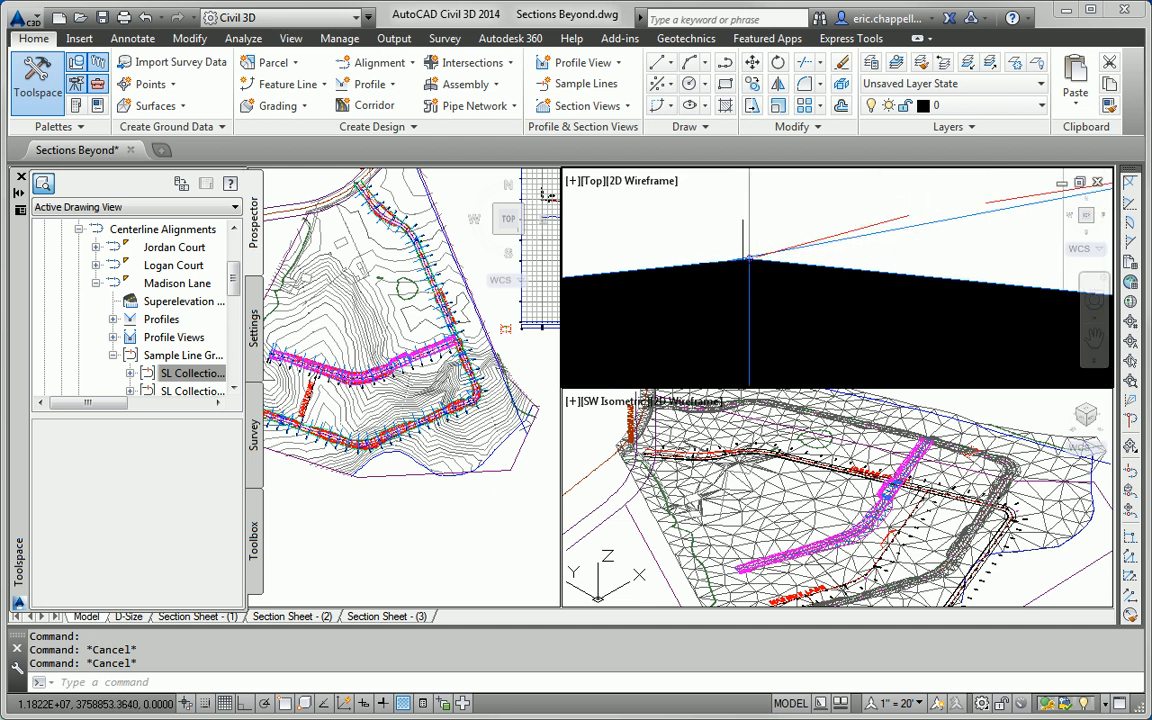
scroll(755, 262, "down", 1)
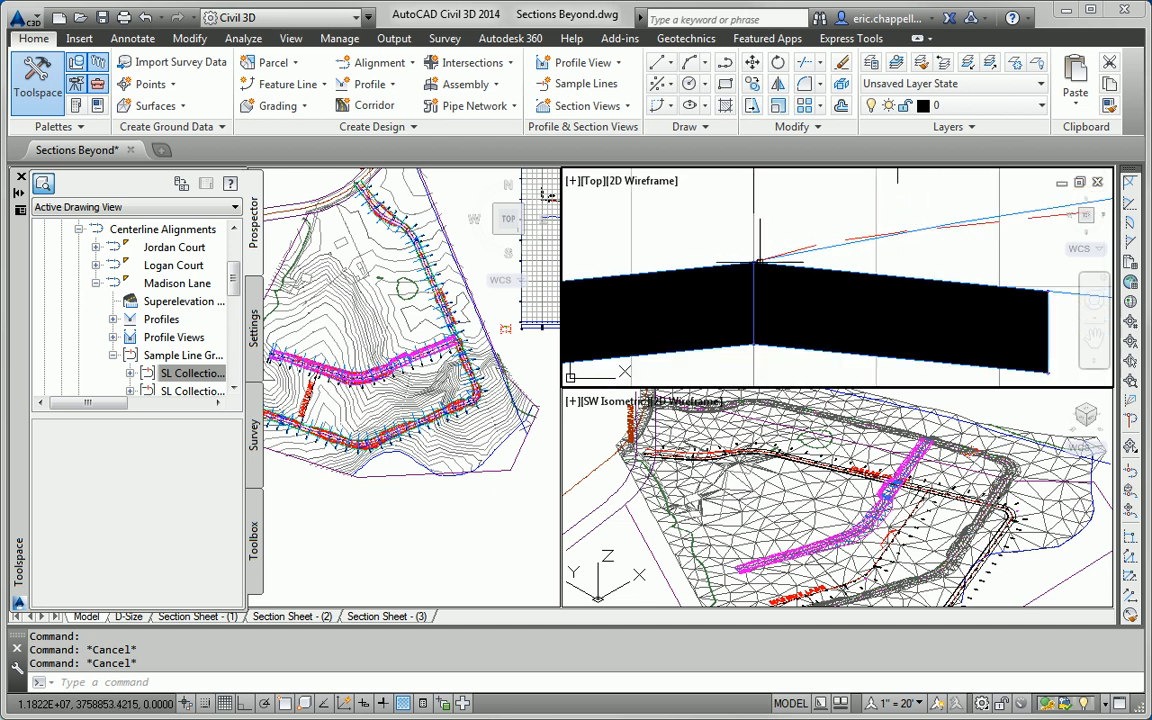
scroll(755, 266, "down", 4)
middle_click_drag(755, 268, 962, 248)
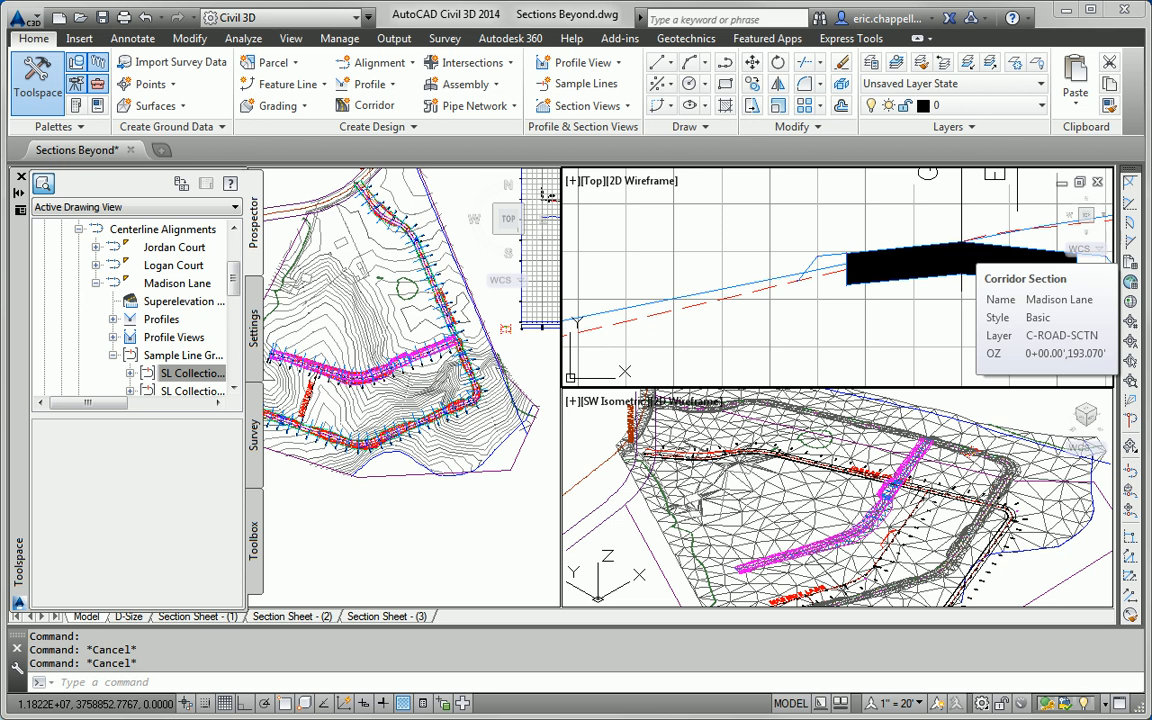
scroll(968, 262, "down", 4)
middle_click_drag(968, 262, 877, 322)
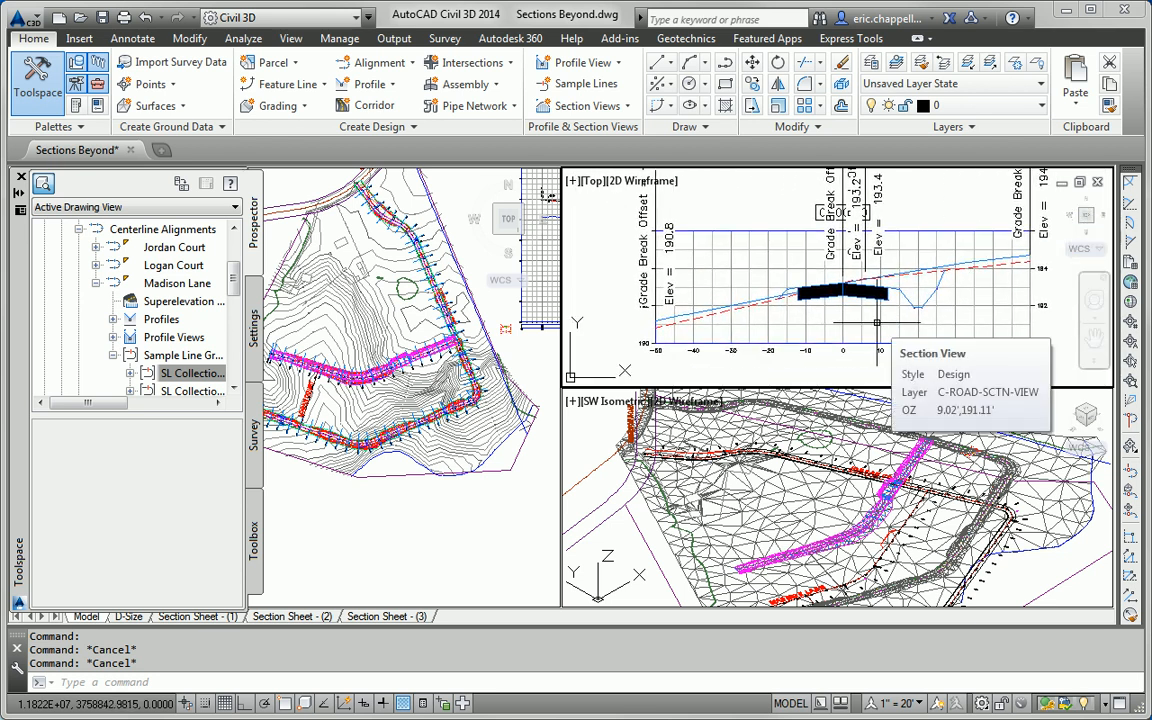